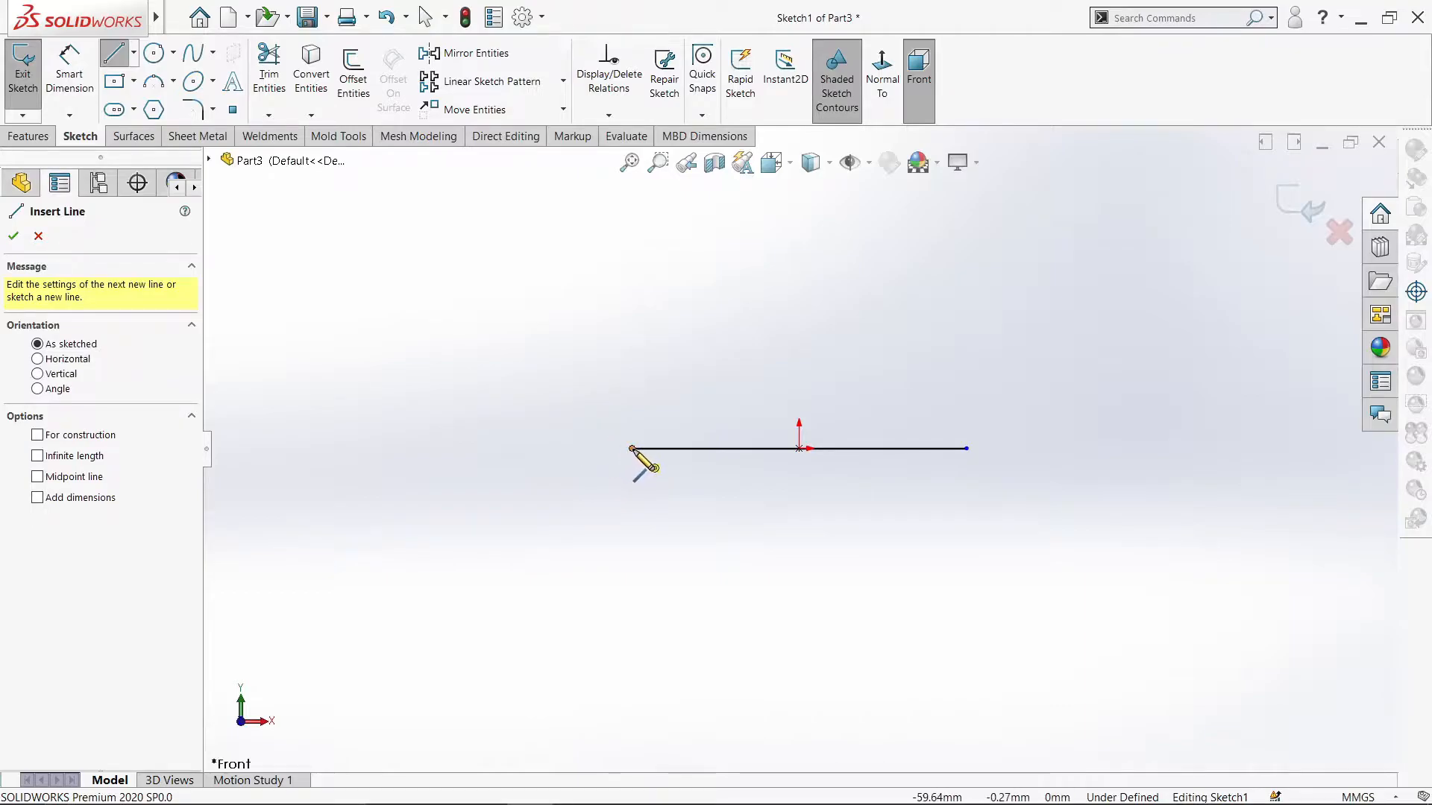
# Step: Sketch a 15 mm vertical line upward from the left end of the horizontal baseline
pyautogui.write('15')
pyautogui.press('Return')
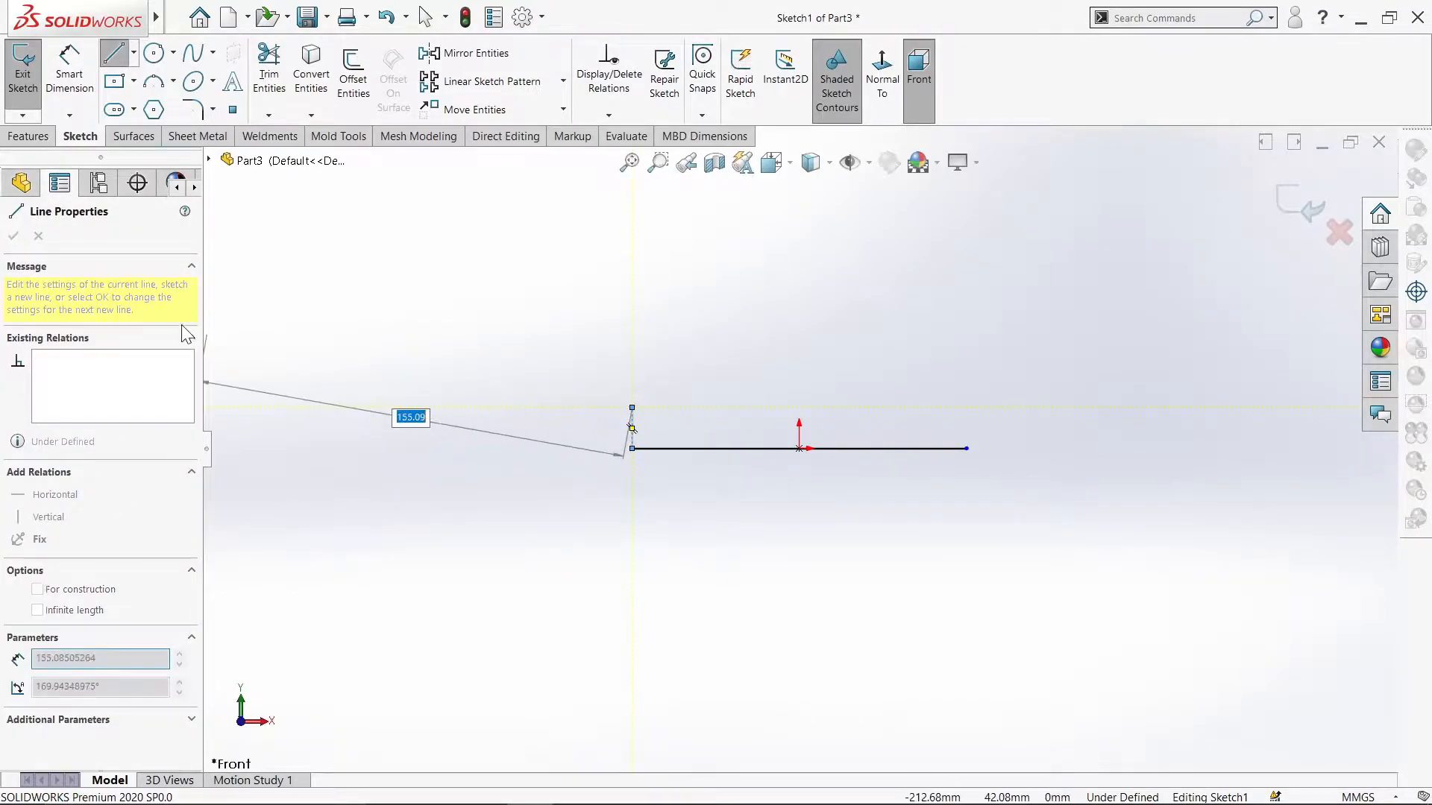
pyautogui.rightClick(385, 214)
pyautogui.click(427, 281)
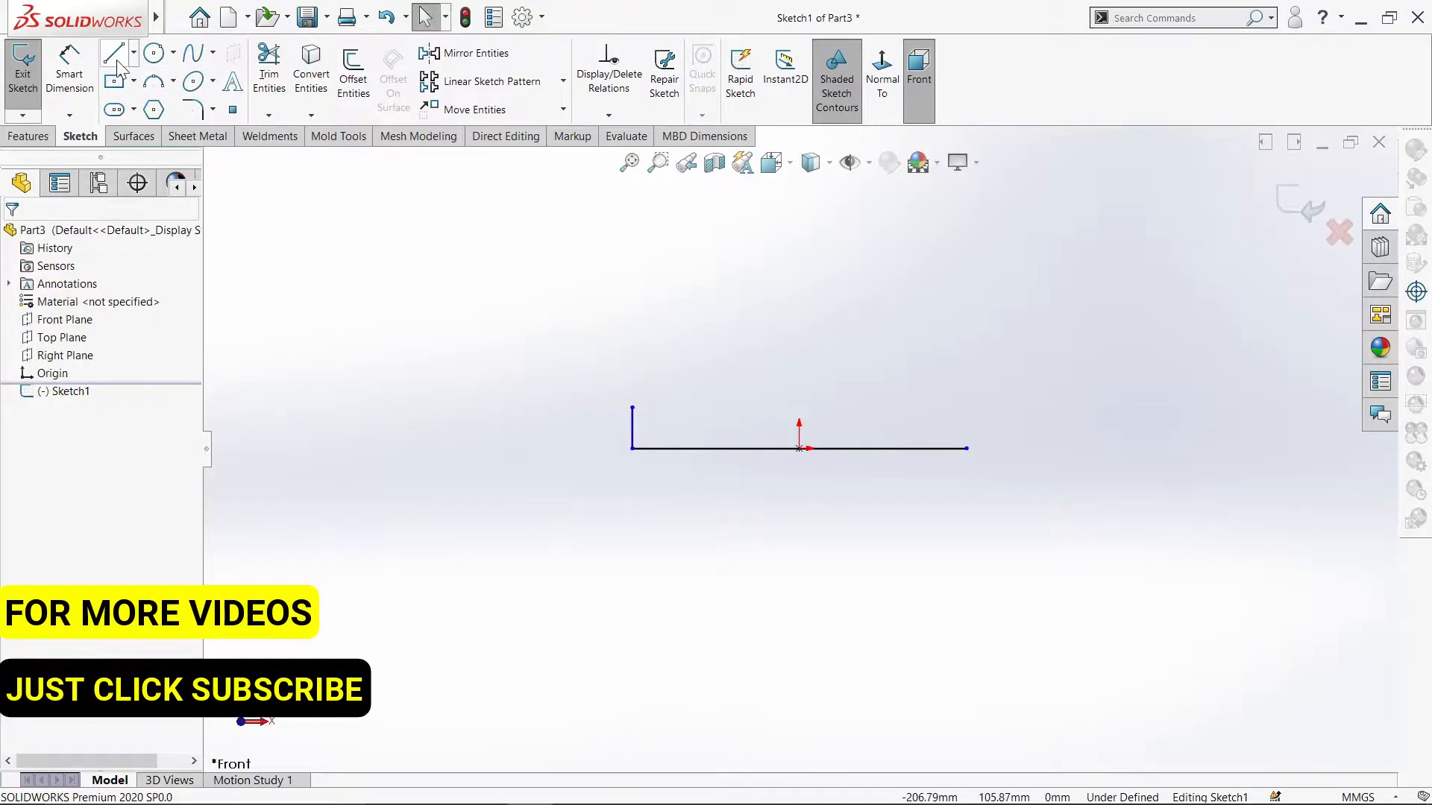
# Step: Sketch a vertical line 15 mm long upward from the right end of the baseline
pyautogui.press('l')
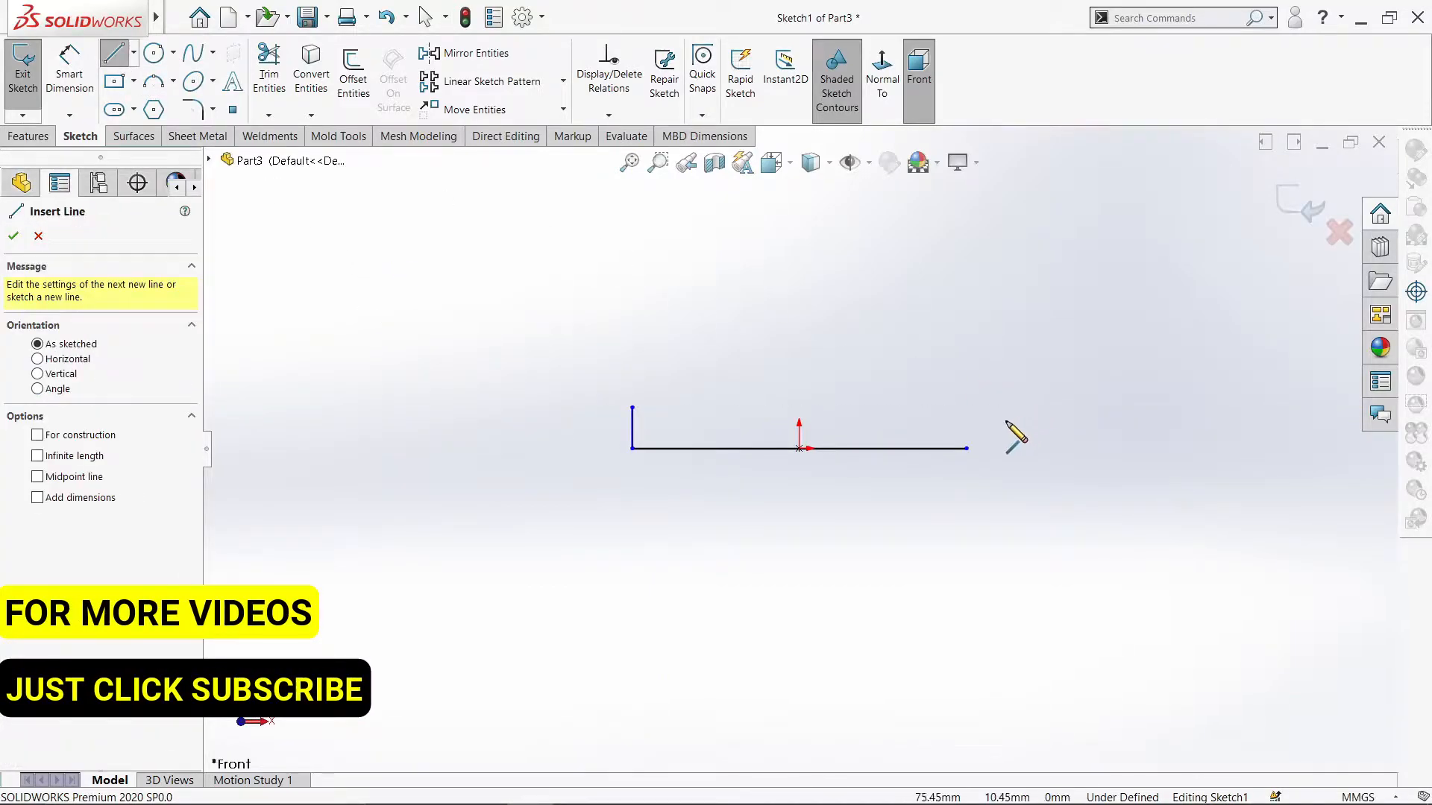
pyautogui.click(969, 448)
pyautogui.click(965, 407)
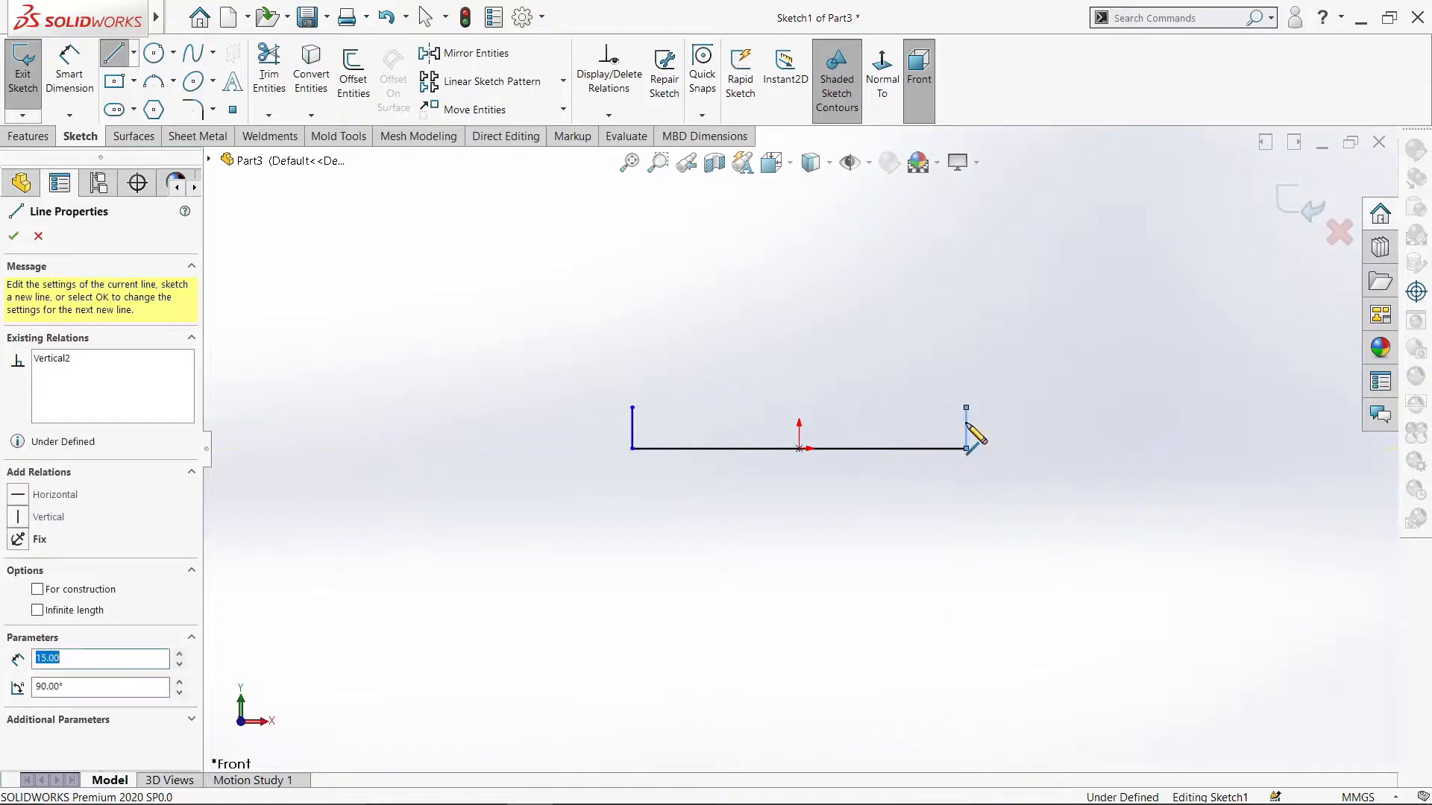
pyautogui.rightClick(295, 241)
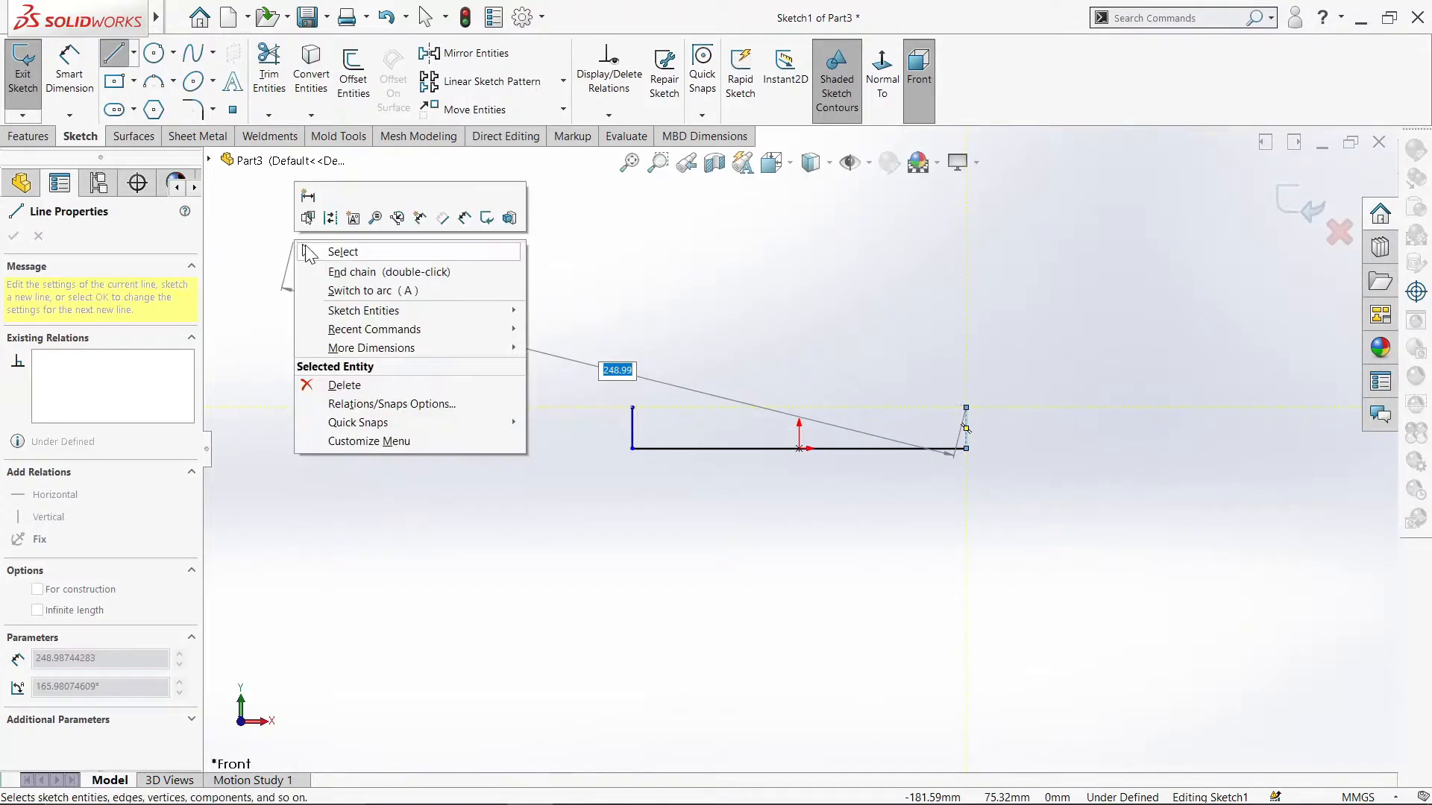
pyautogui.click(312, 250)
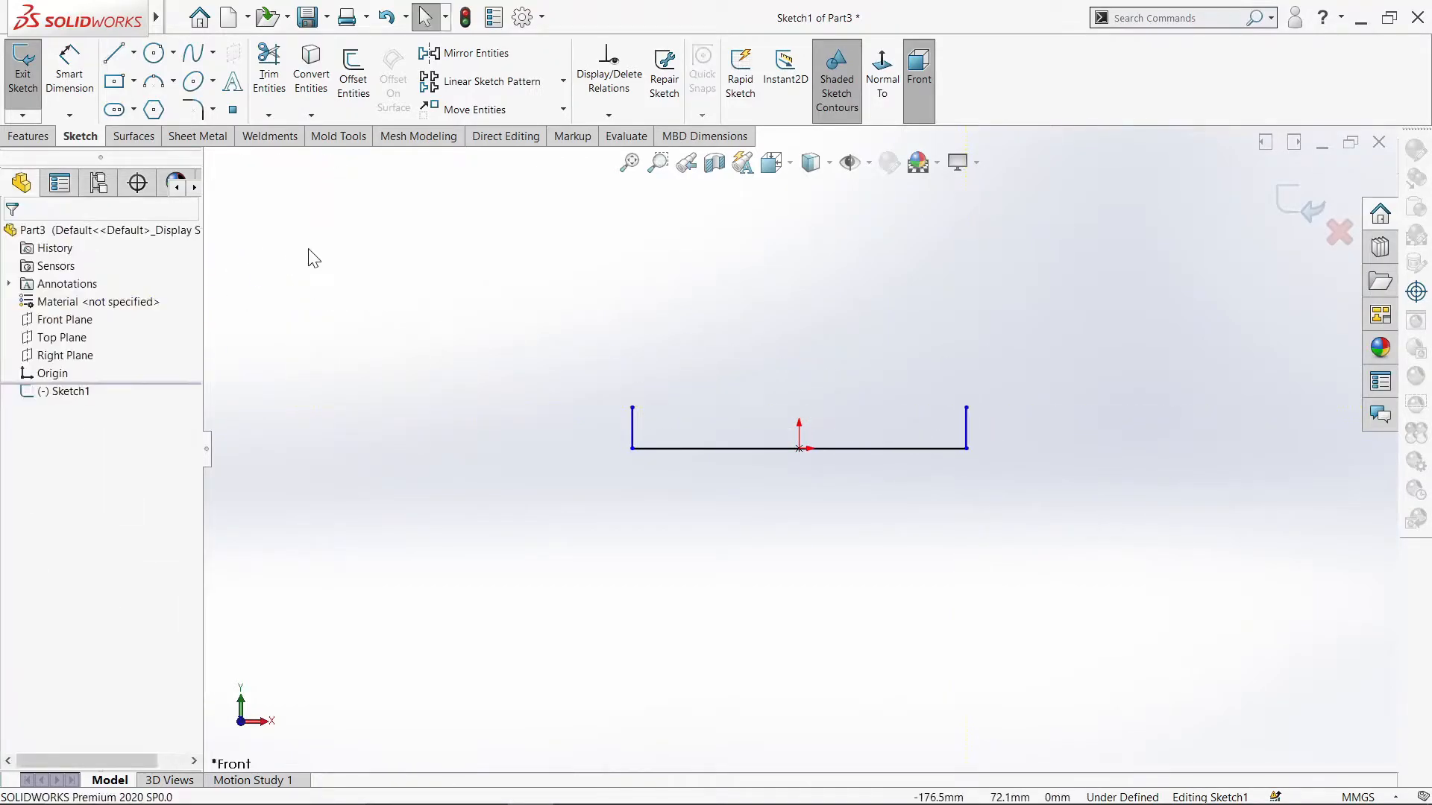
# Step: Draw a three-point arc with a radius of about 194 mm, bulging upward between the top ends of the two vertical lines
pyautogui.click(633, 407)
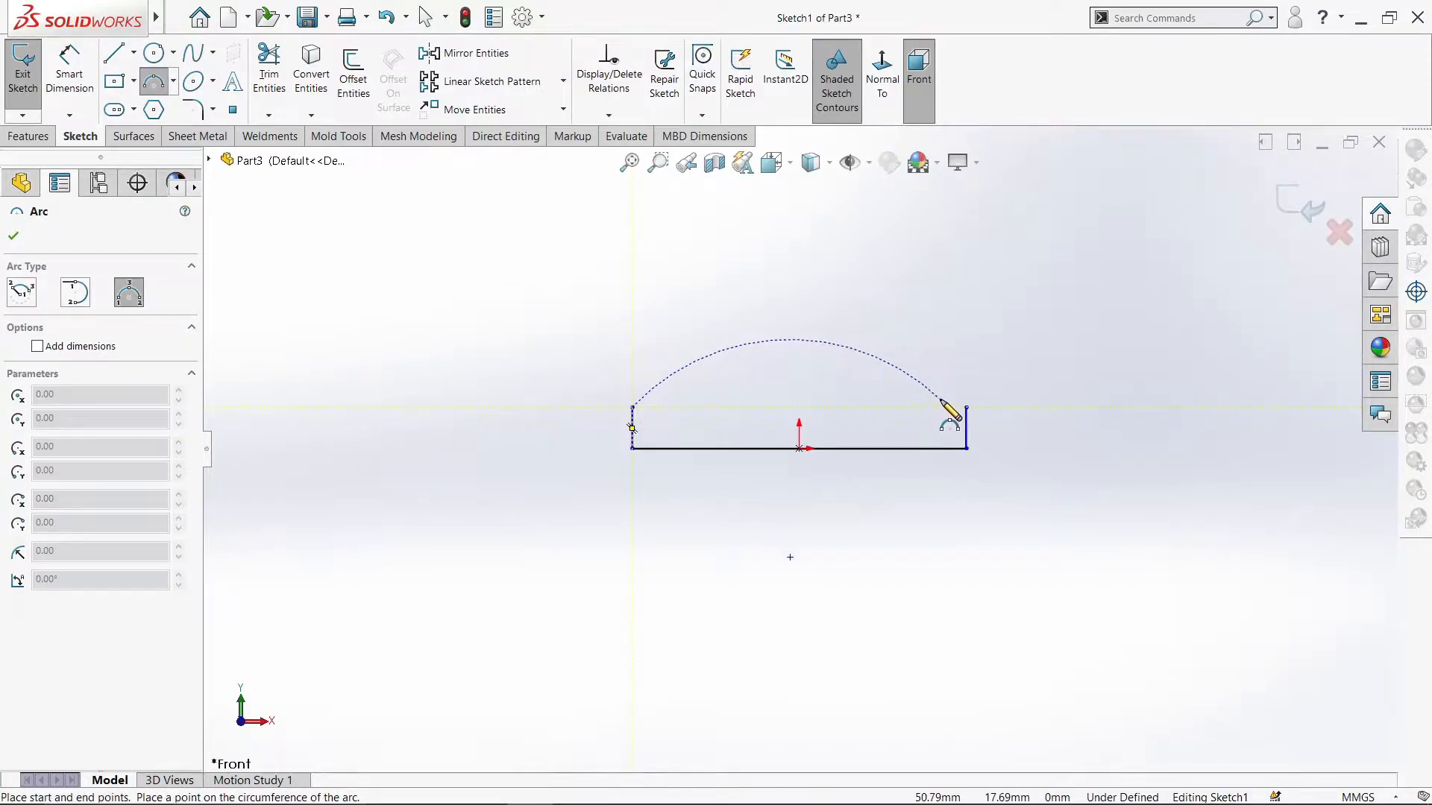
pyautogui.click(967, 408)
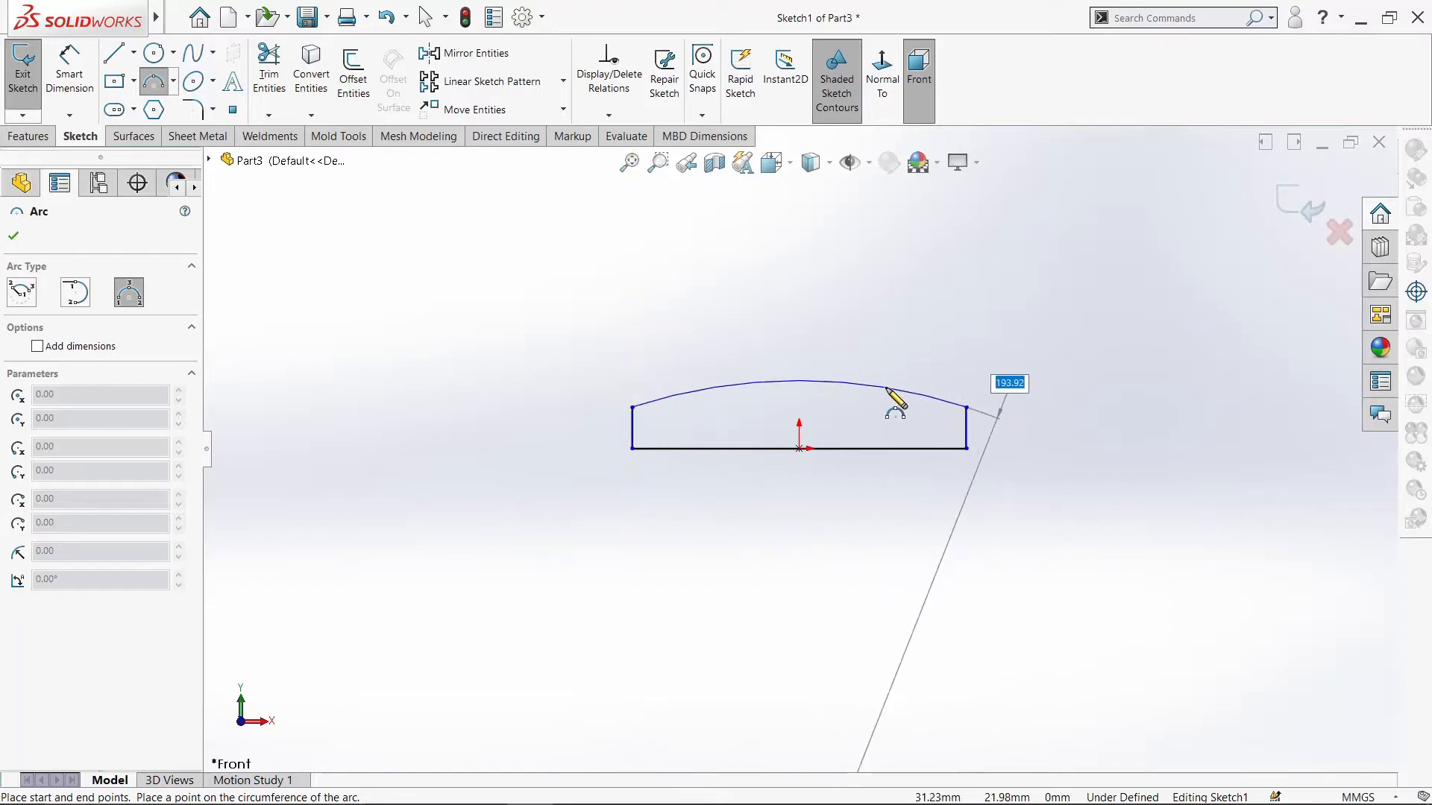
pyautogui.click(1000, 415)
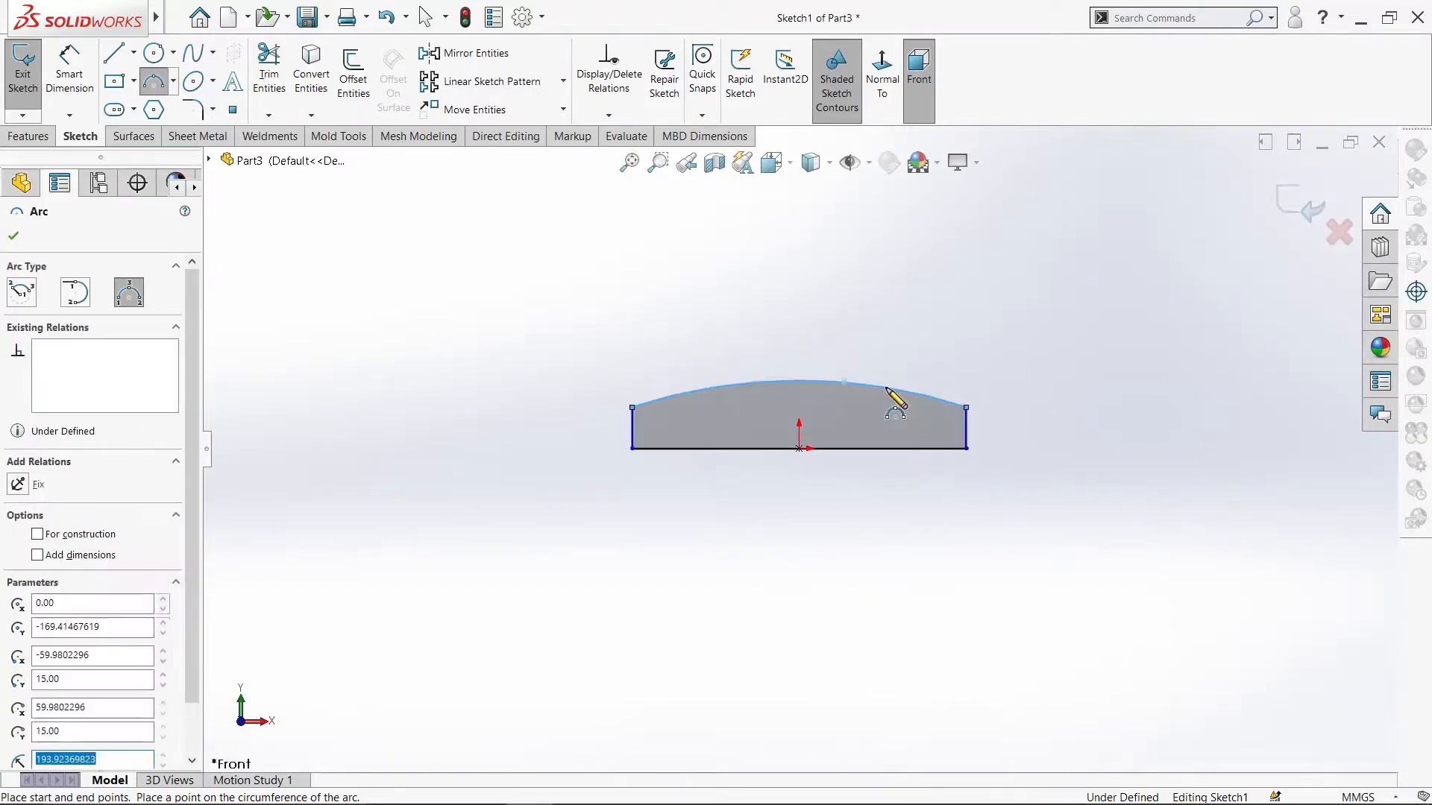
pyautogui.click(13, 234)
# Step: Dimension the horizontal baseline to 60 mm
pyautogui.click(69, 70)
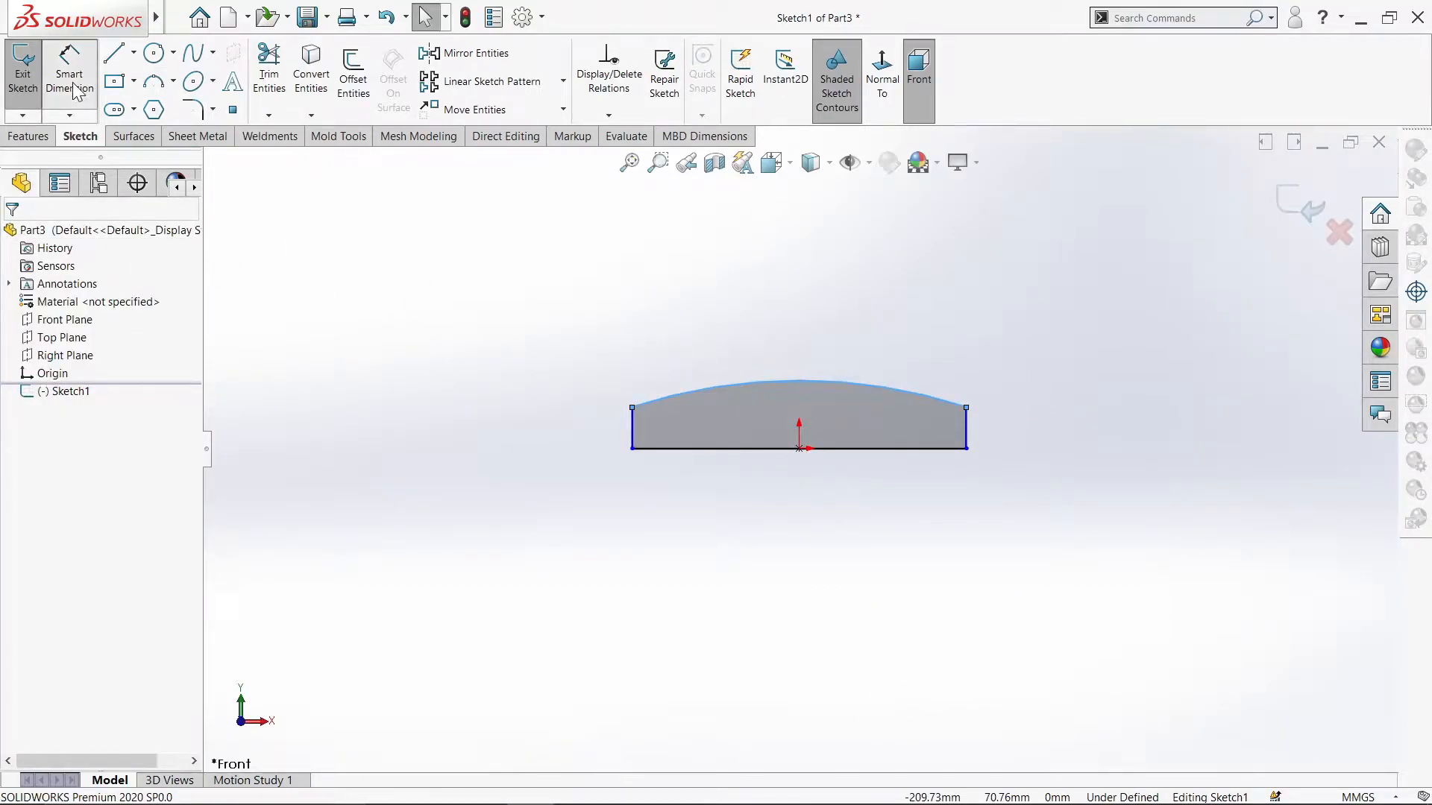
pyautogui.click(666, 449)
pyautogui.click(668, 467)
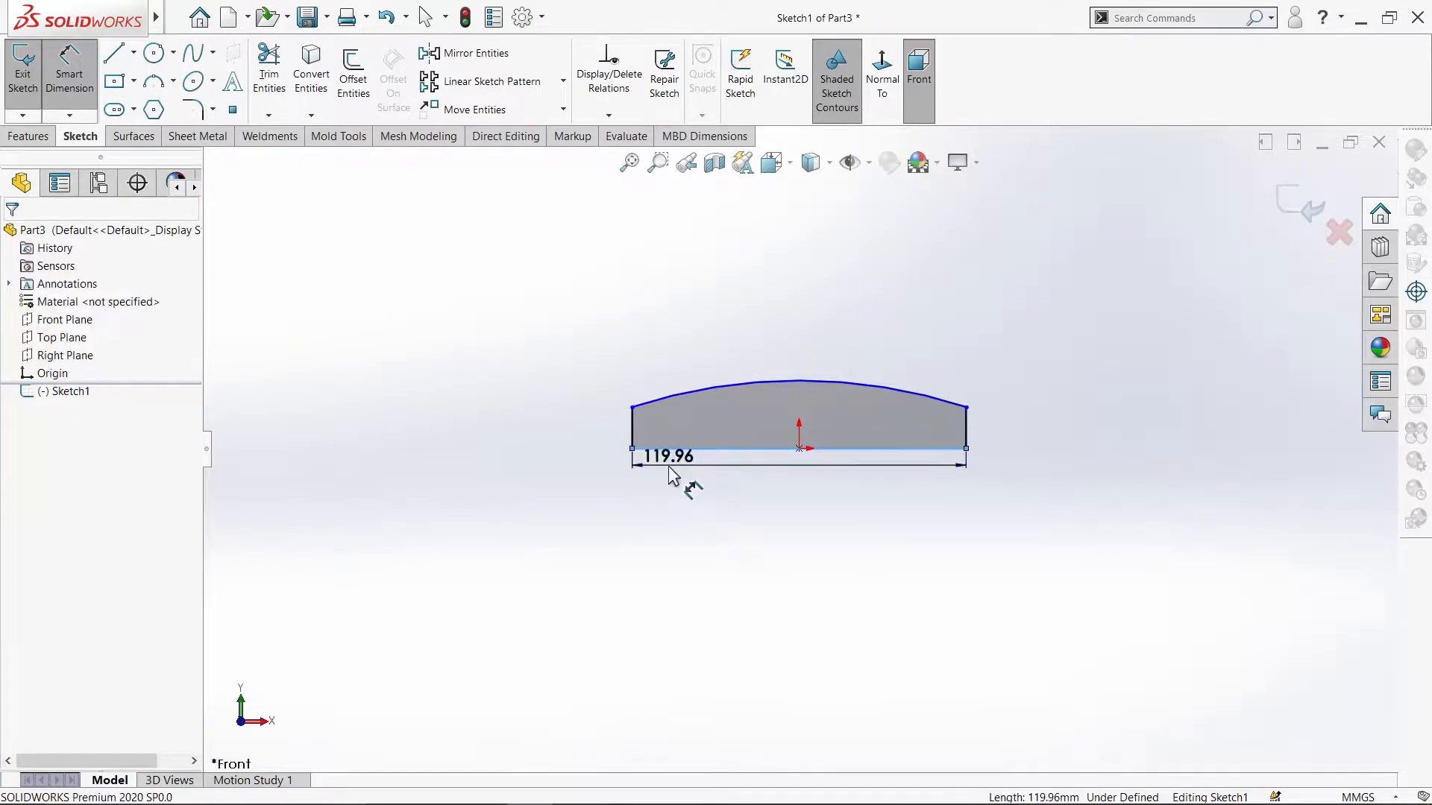
pyautogui.write('40')
pyautogui.press('Return')
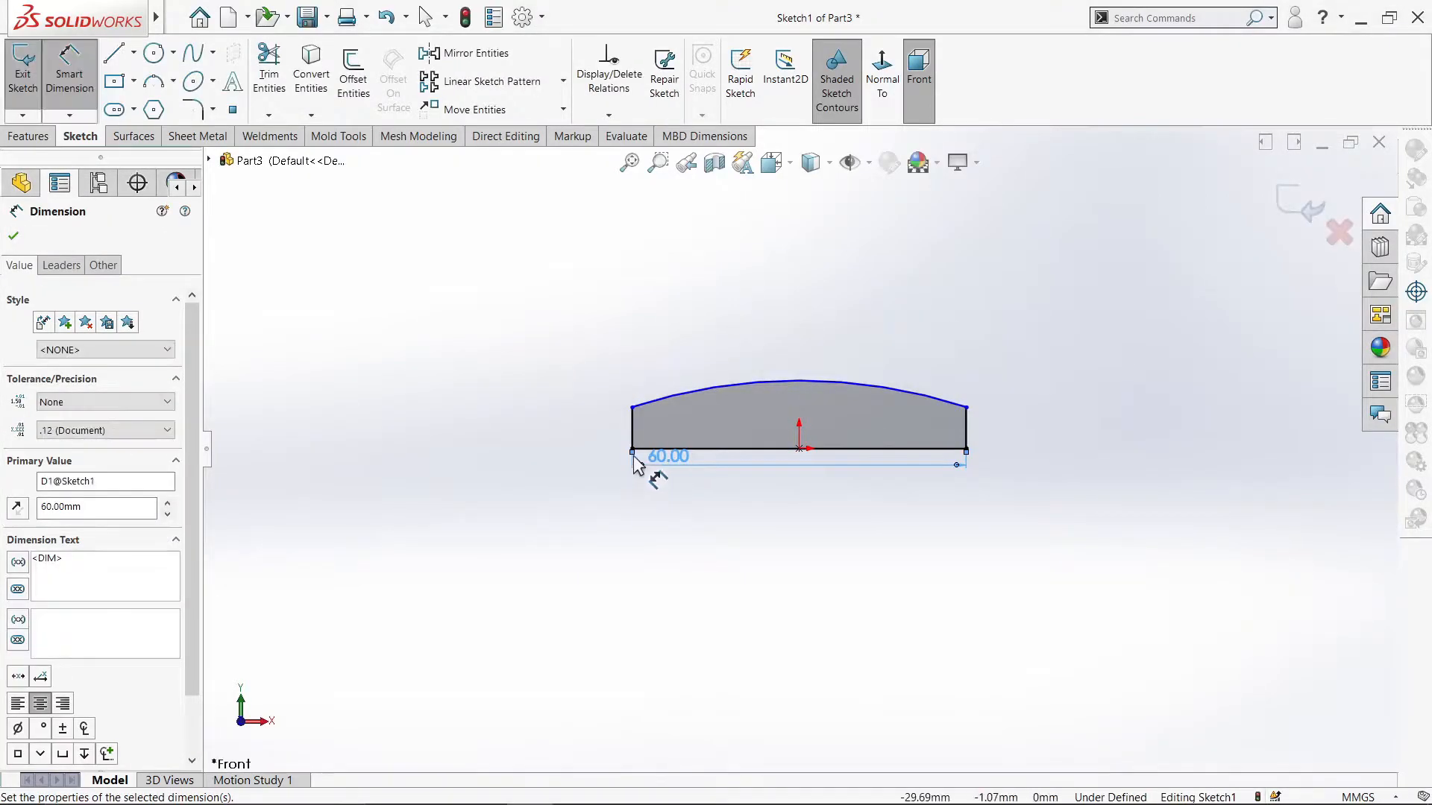
# Step: Dimension the left and right vertical lines to 15 mm each
pyautogui.click(632, 434)
pyautogui.click(595, 436)
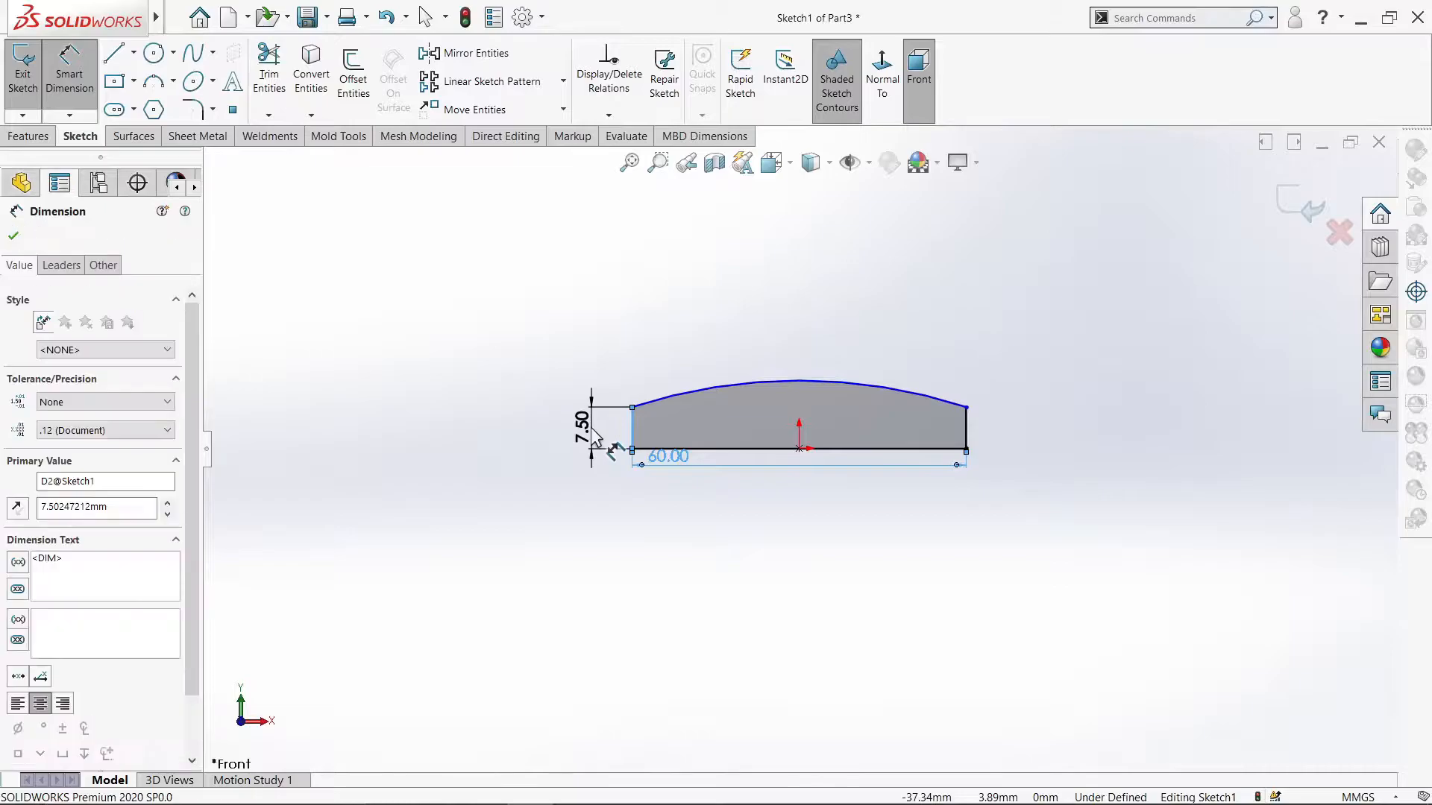
pyautogui.write('15')
pyautogui.press('Return')
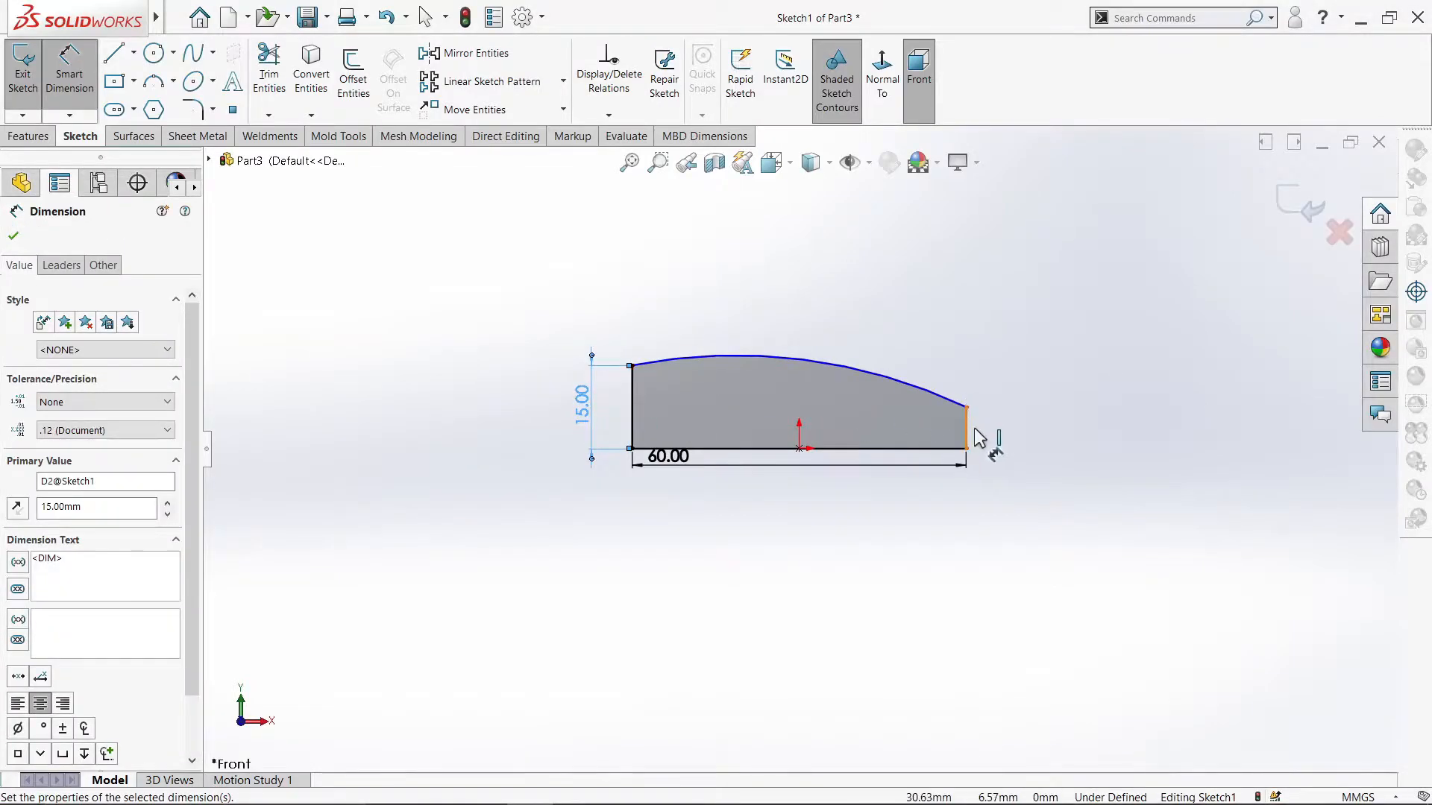
pyautogui.click(966, 431)
pyautogui.click(989, 429)
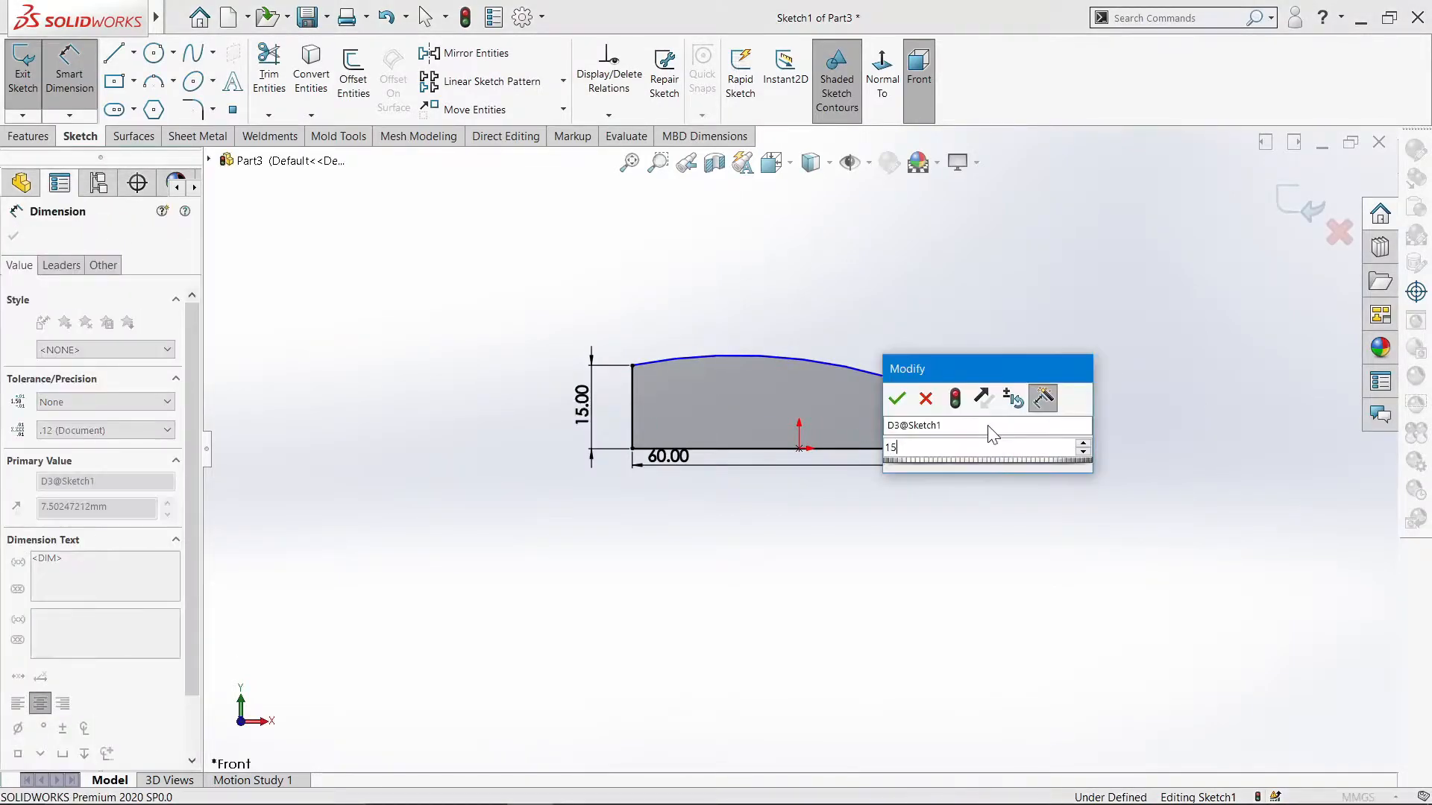
pyautogui.write('15')
pyautogui.press('Return')
# Step: Dimension the top arc with a radius of 40 mm
pyautogui.click(799, 344)
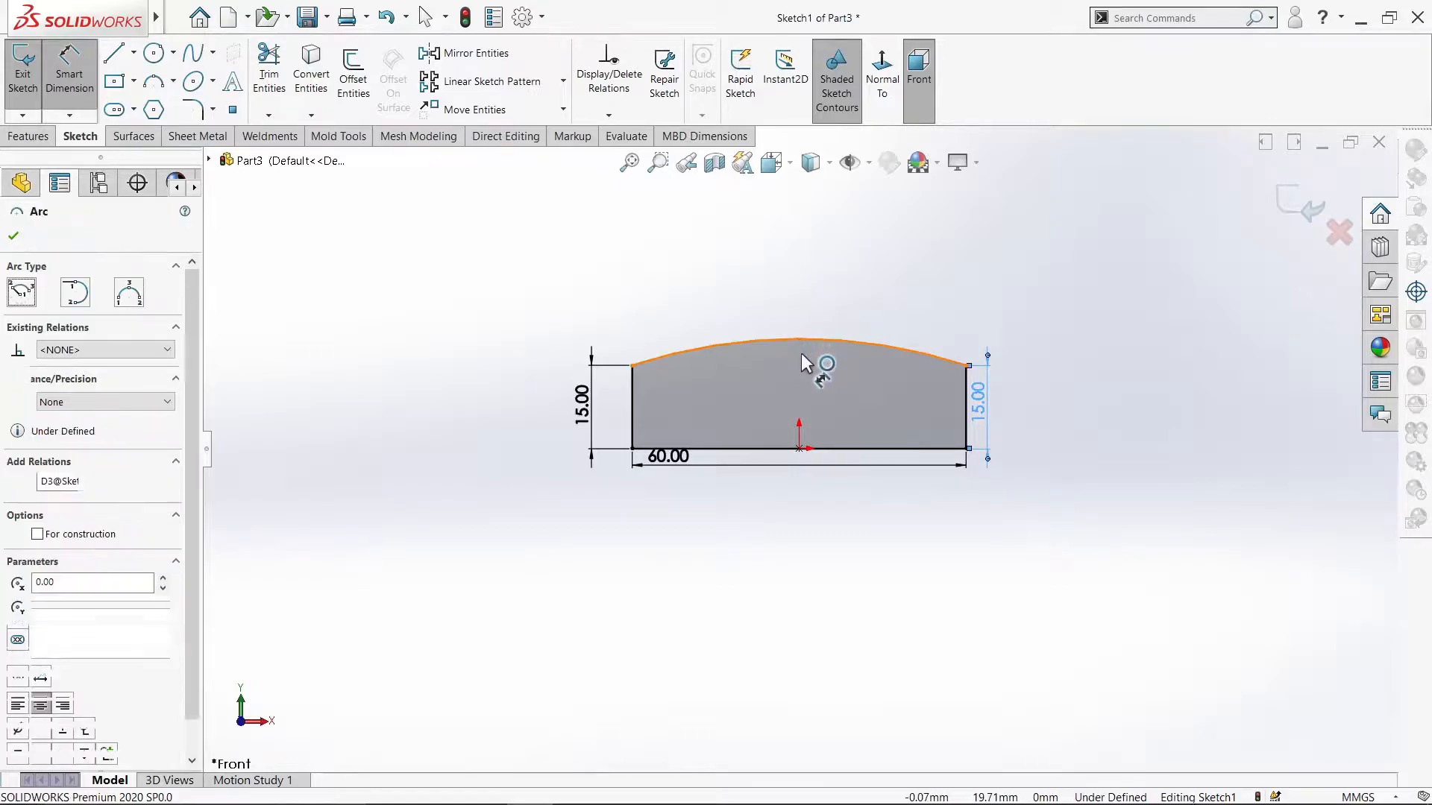
pyautogui.click(799, 360)
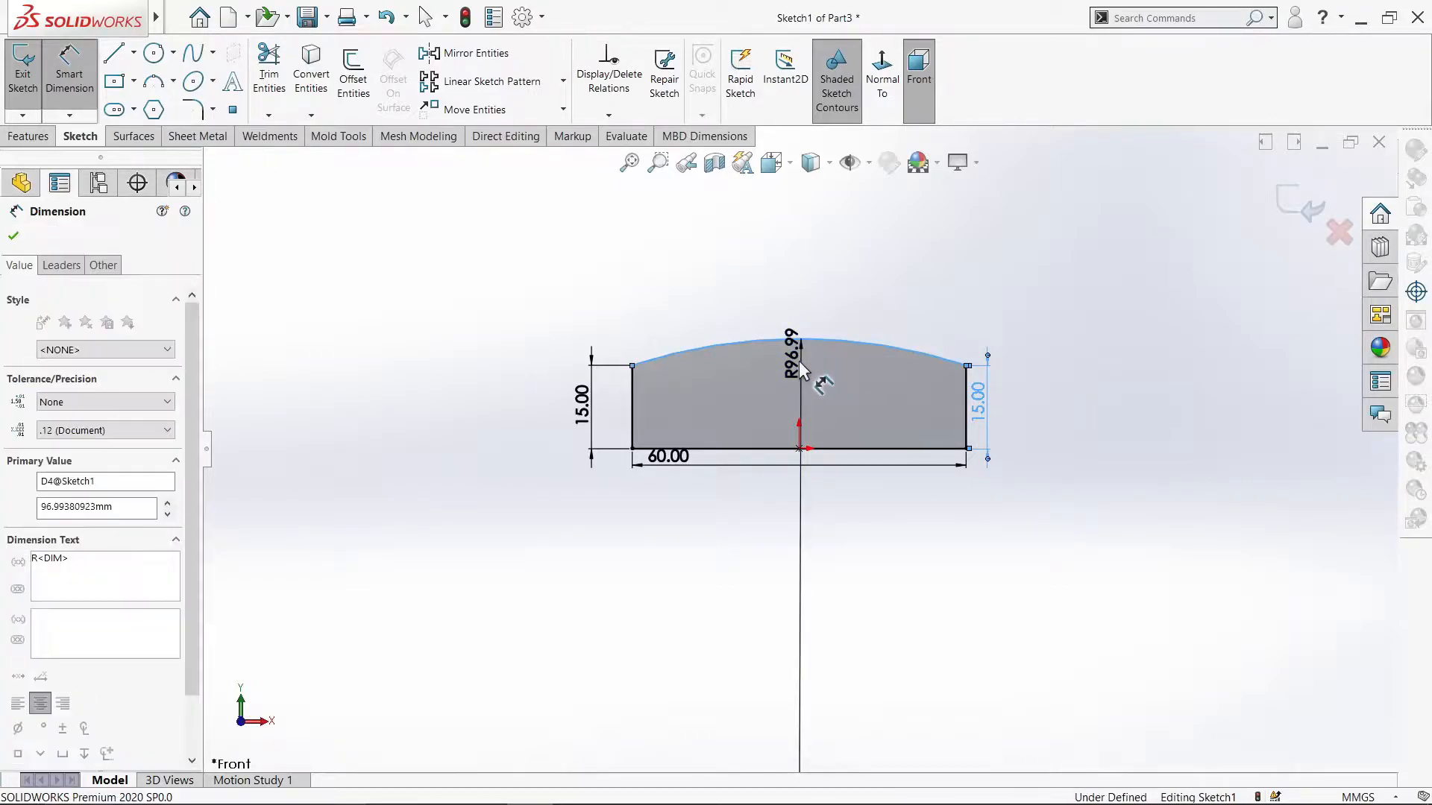
pyautogui.write('40')
pyautogui.press('Return')
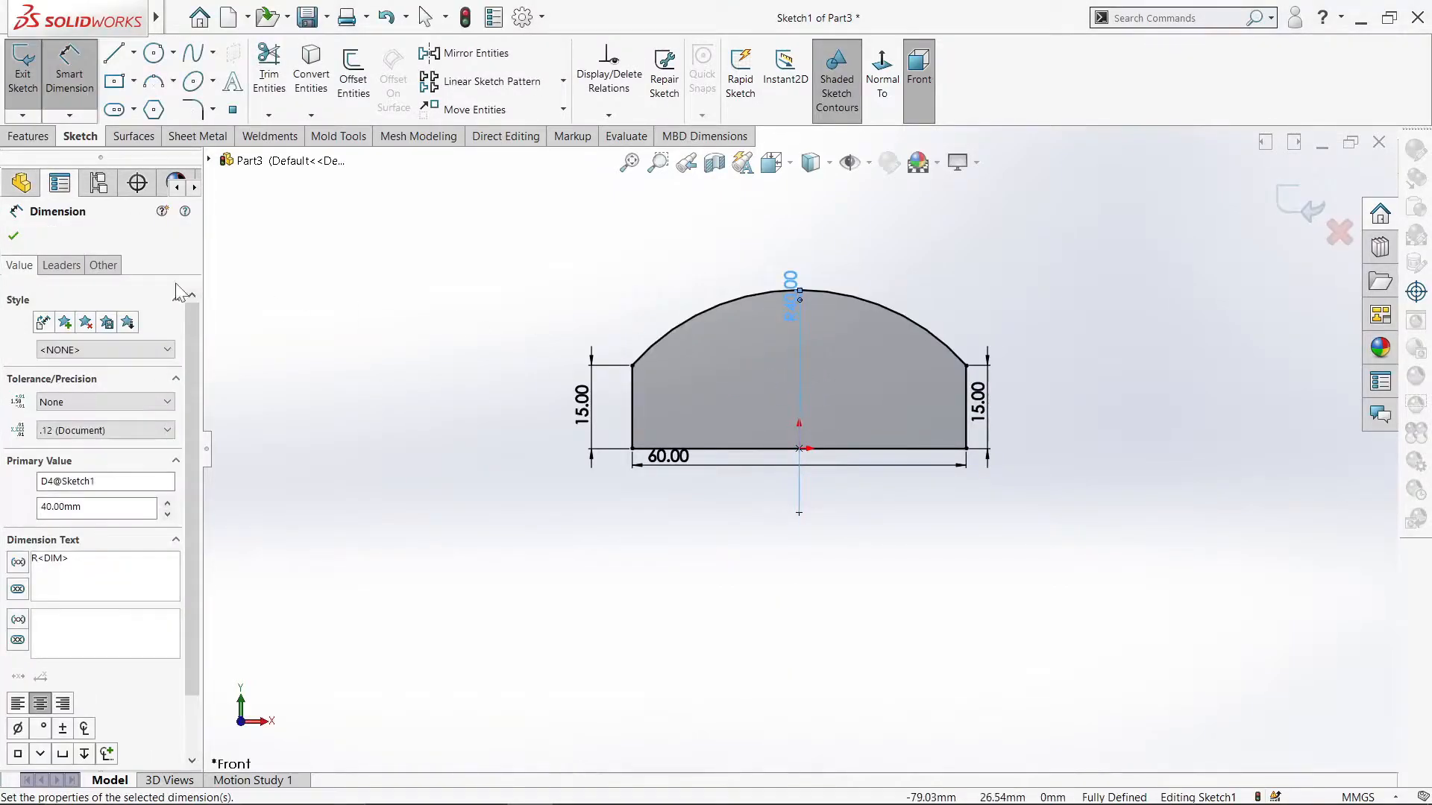
pyautogui.click(15, 237)
# Step: Extrude the arched profile 22 mm using the Mid Plane end condition
pyautogui.click(25, 140)
pyautogui.click(31, 74)
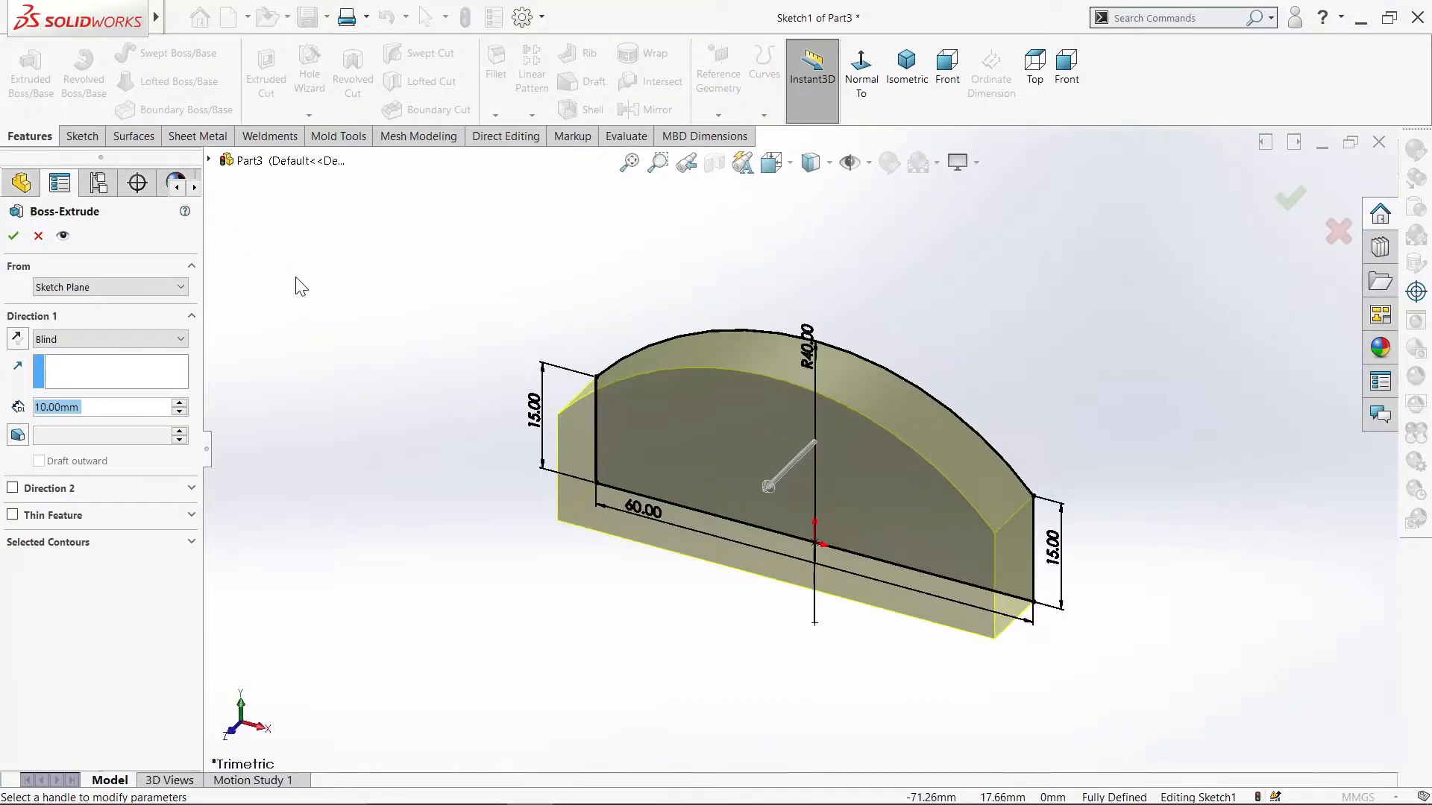
pyautogui.click(180, 403)
pyautogui.click(180, 404)
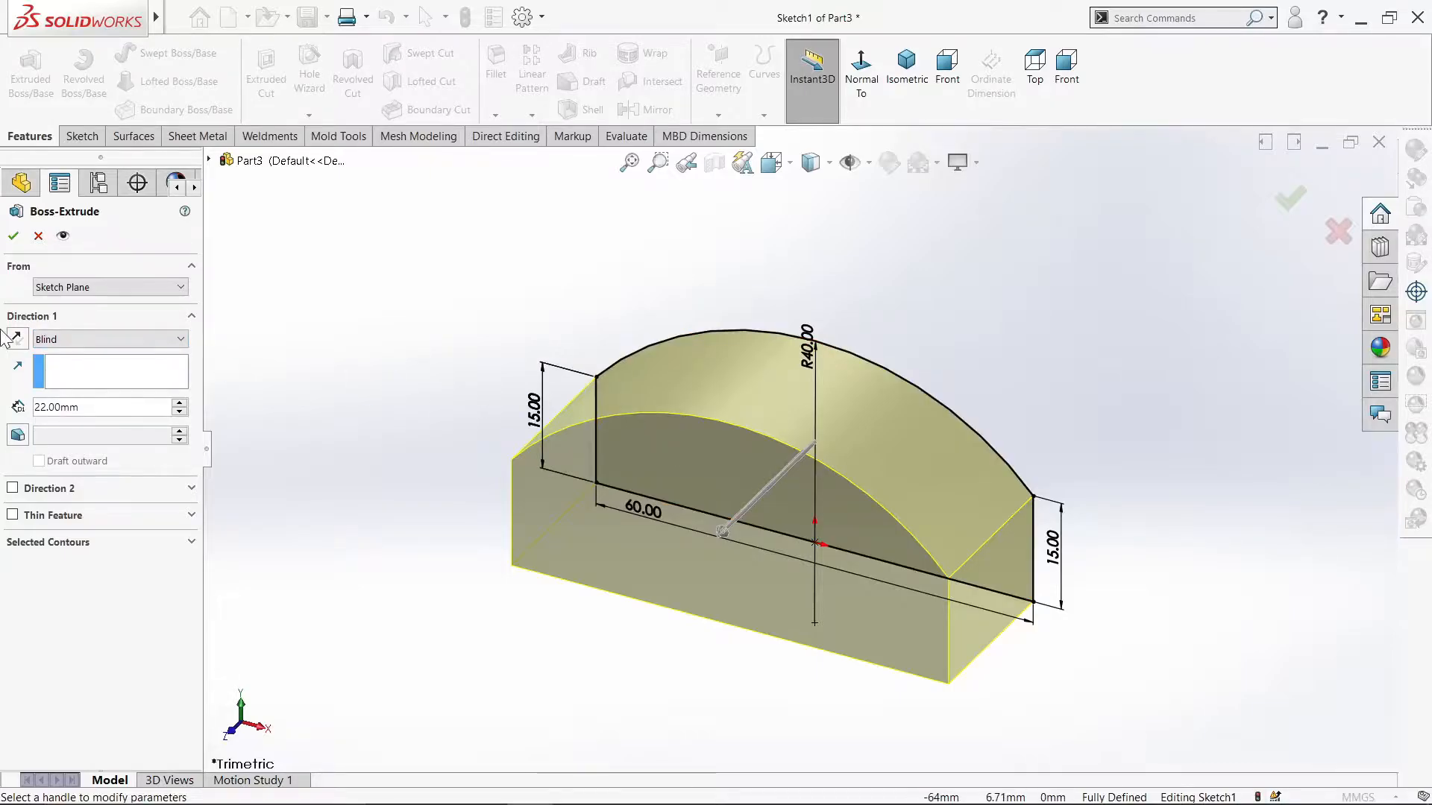
pyautogui.click(73, 340)
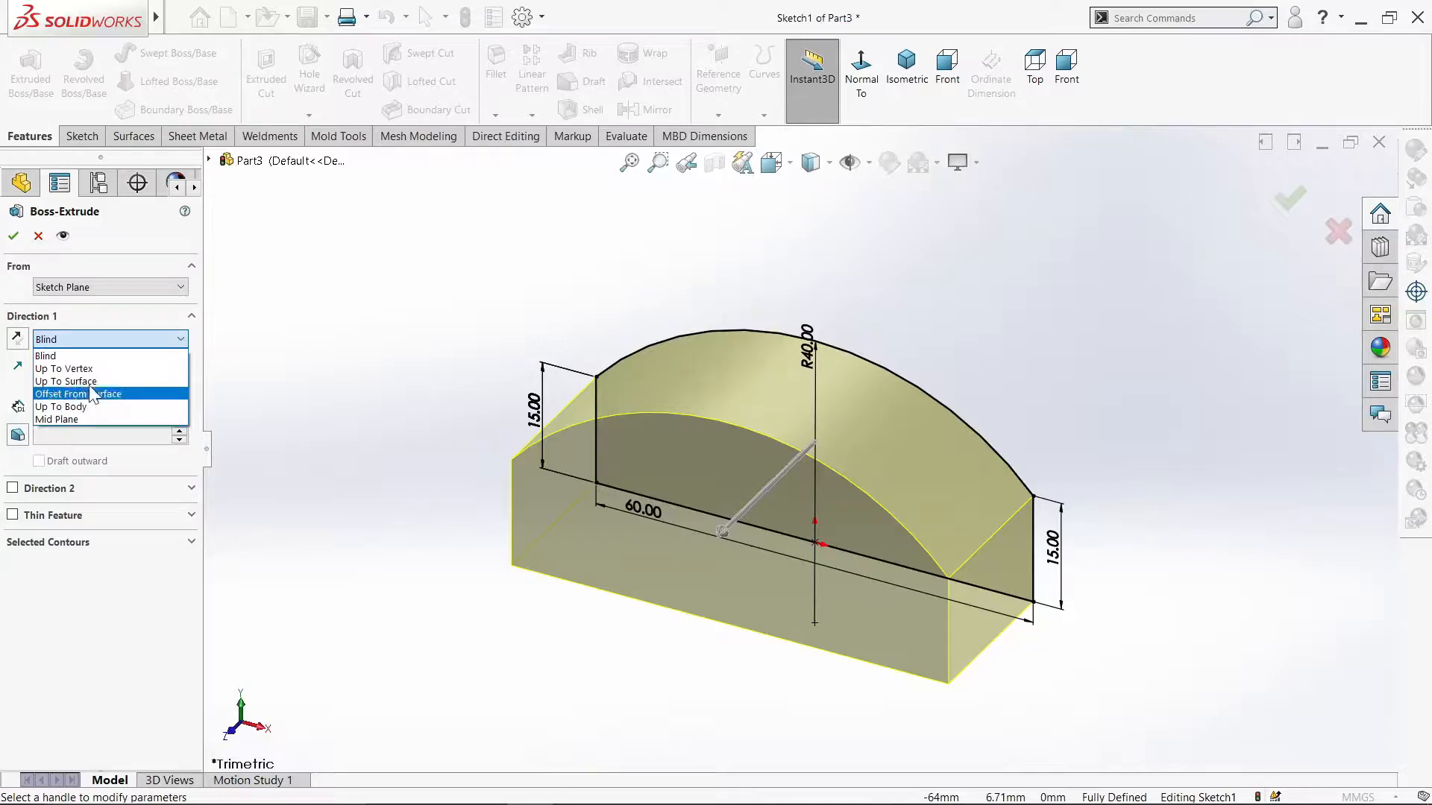
pyautogui.click(66, 419)
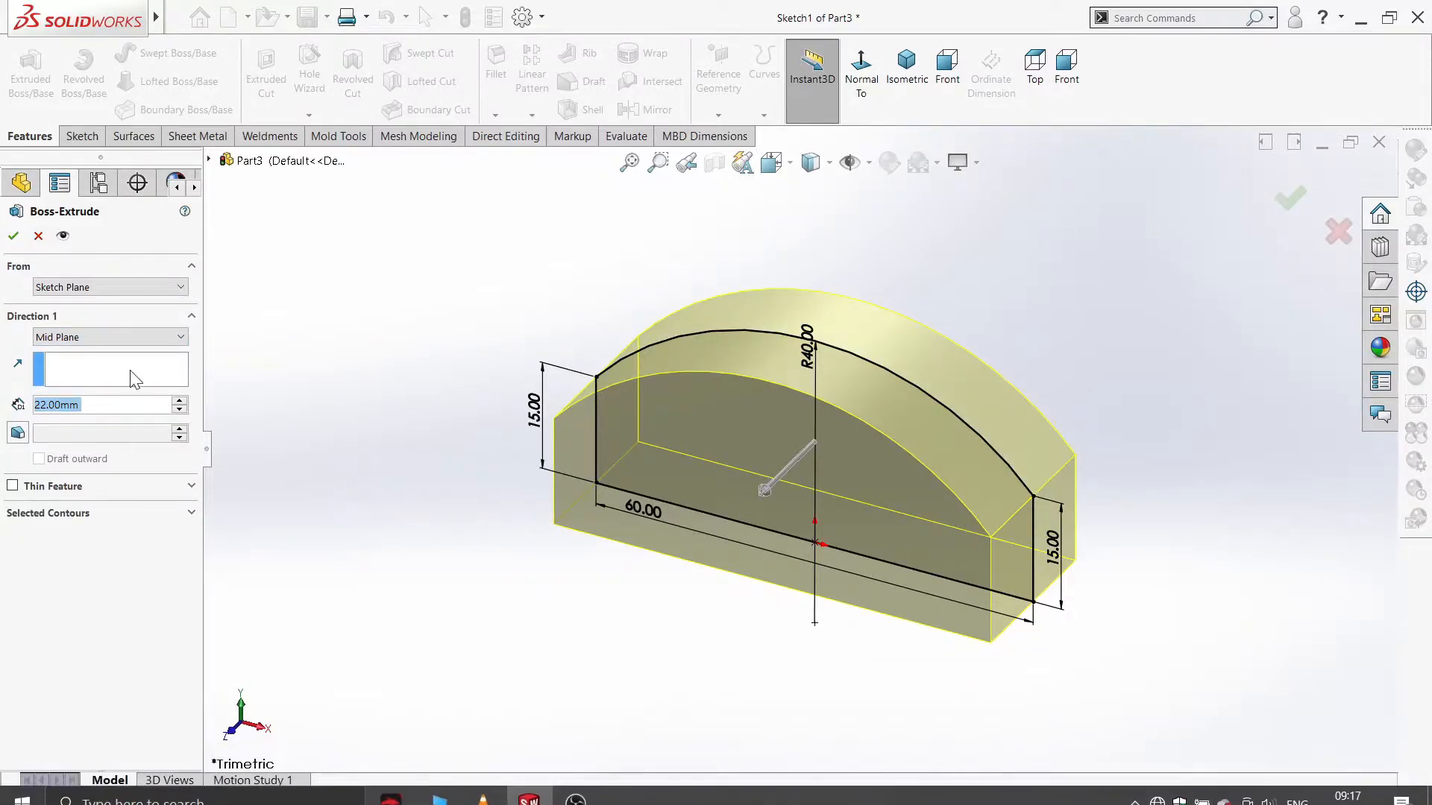
pyautogui.click(14, 236)
# Step: Start a new sketch on the Front Plane and view it face-on
pyautogui.scroll(5, 550, 345)
pyautogui.click(556, 346)
pyautogui.moveTo(567, 347); pyautogui.dragTo(646, 365, button='middle')
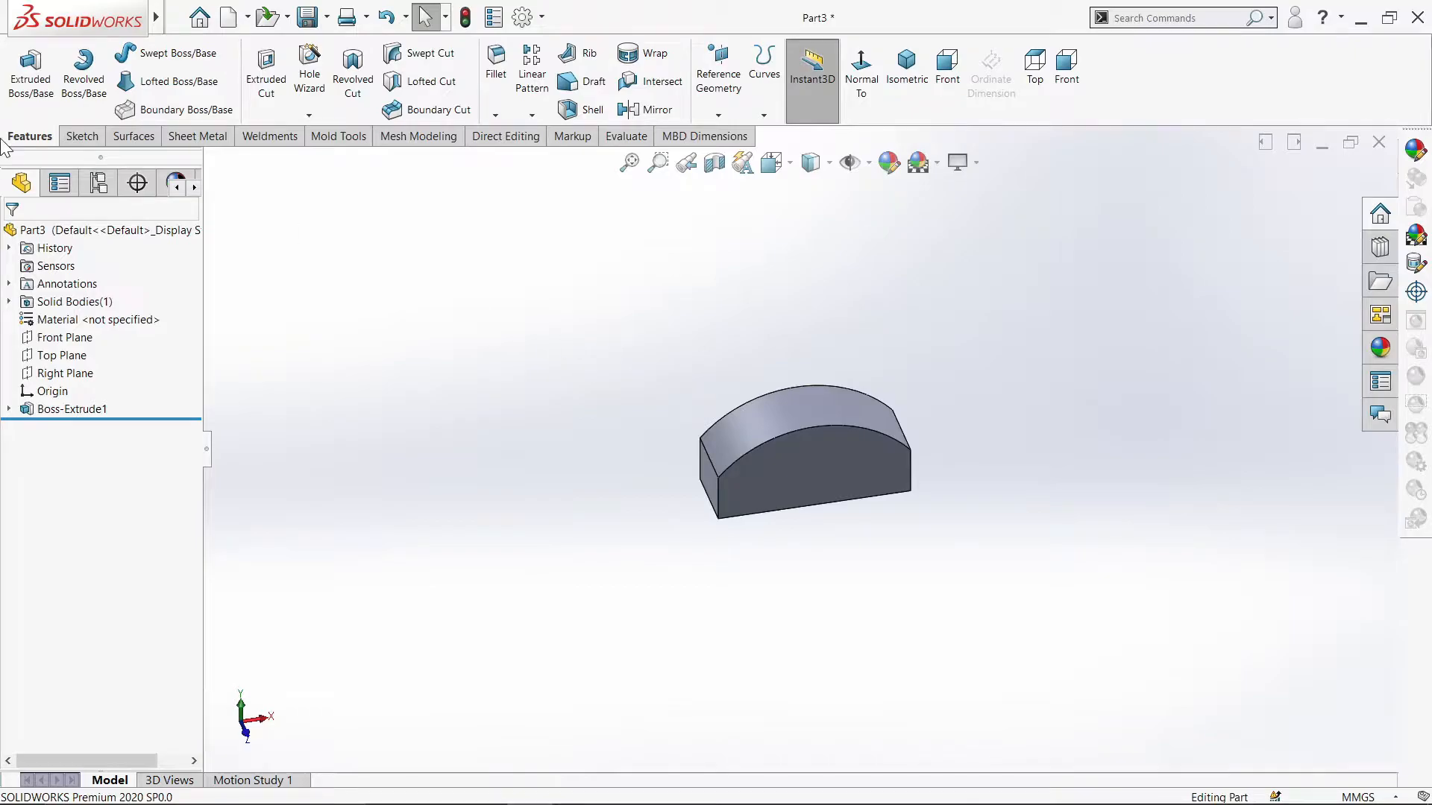
pyautogui.click(67, 338)
pyautogui.click(81, 316)
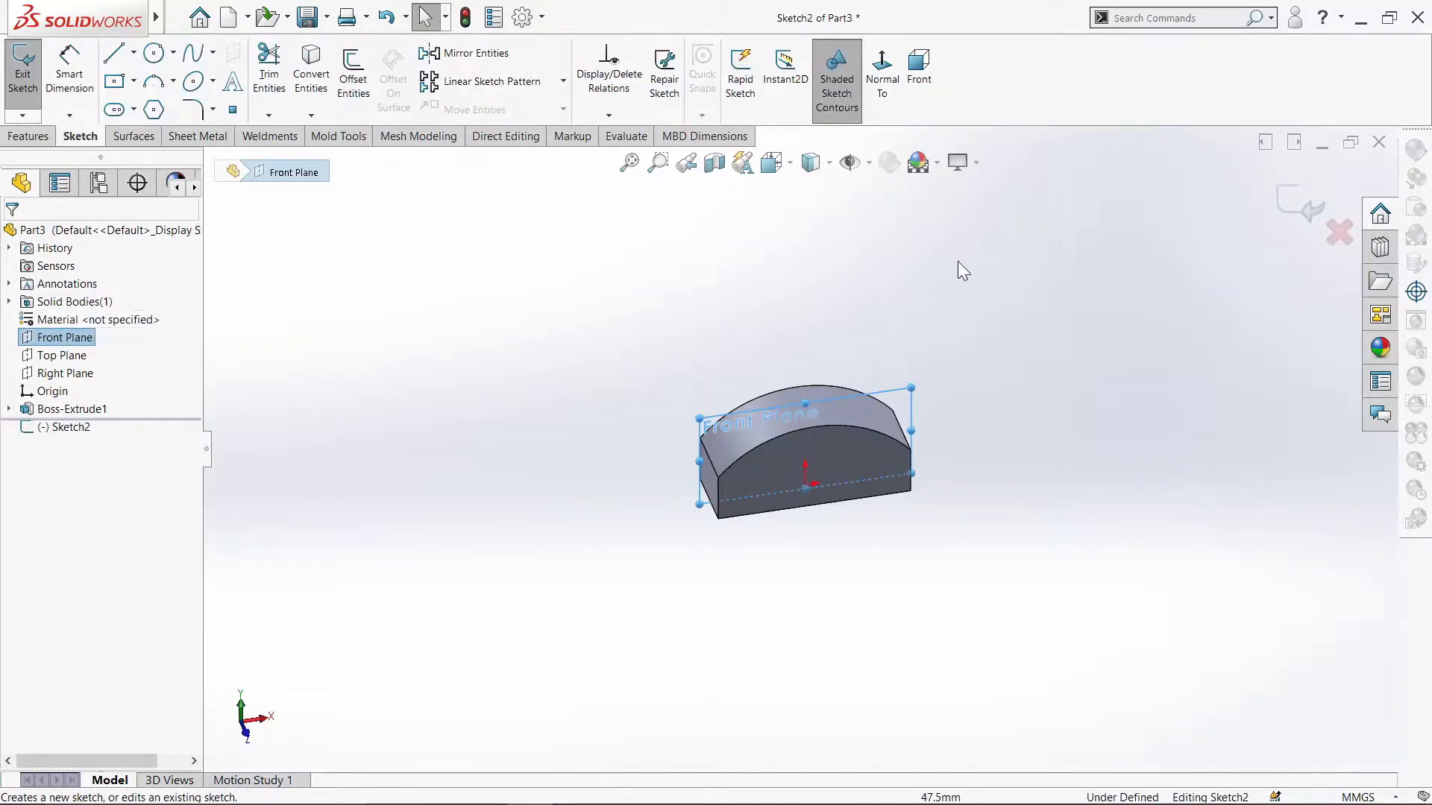
pyautogui.click(883, 97)
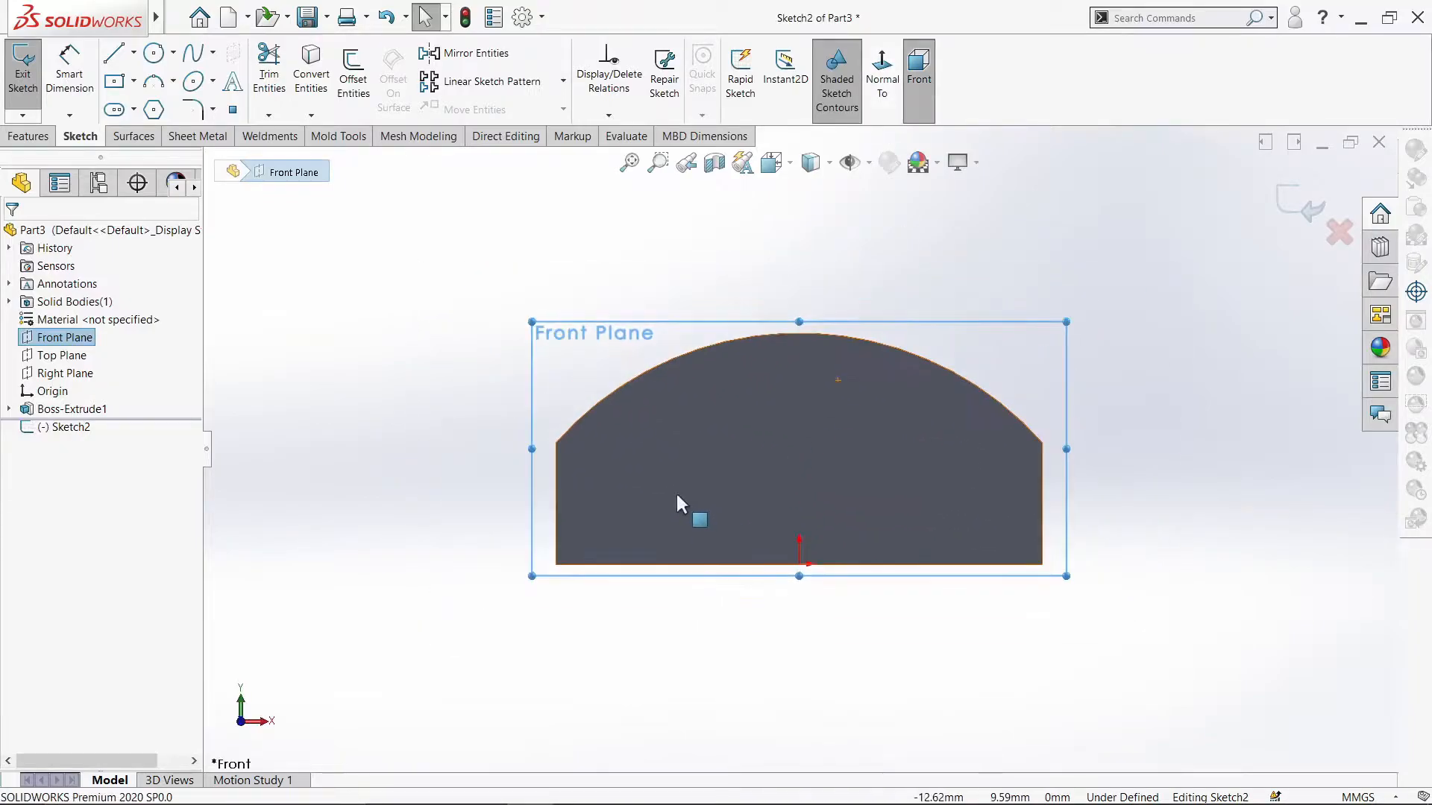
# Step: Draw a vertical centerline about 33 mm long from the origin upward past the top of the arch
pyautogui.scroll(-1, 757, 548)
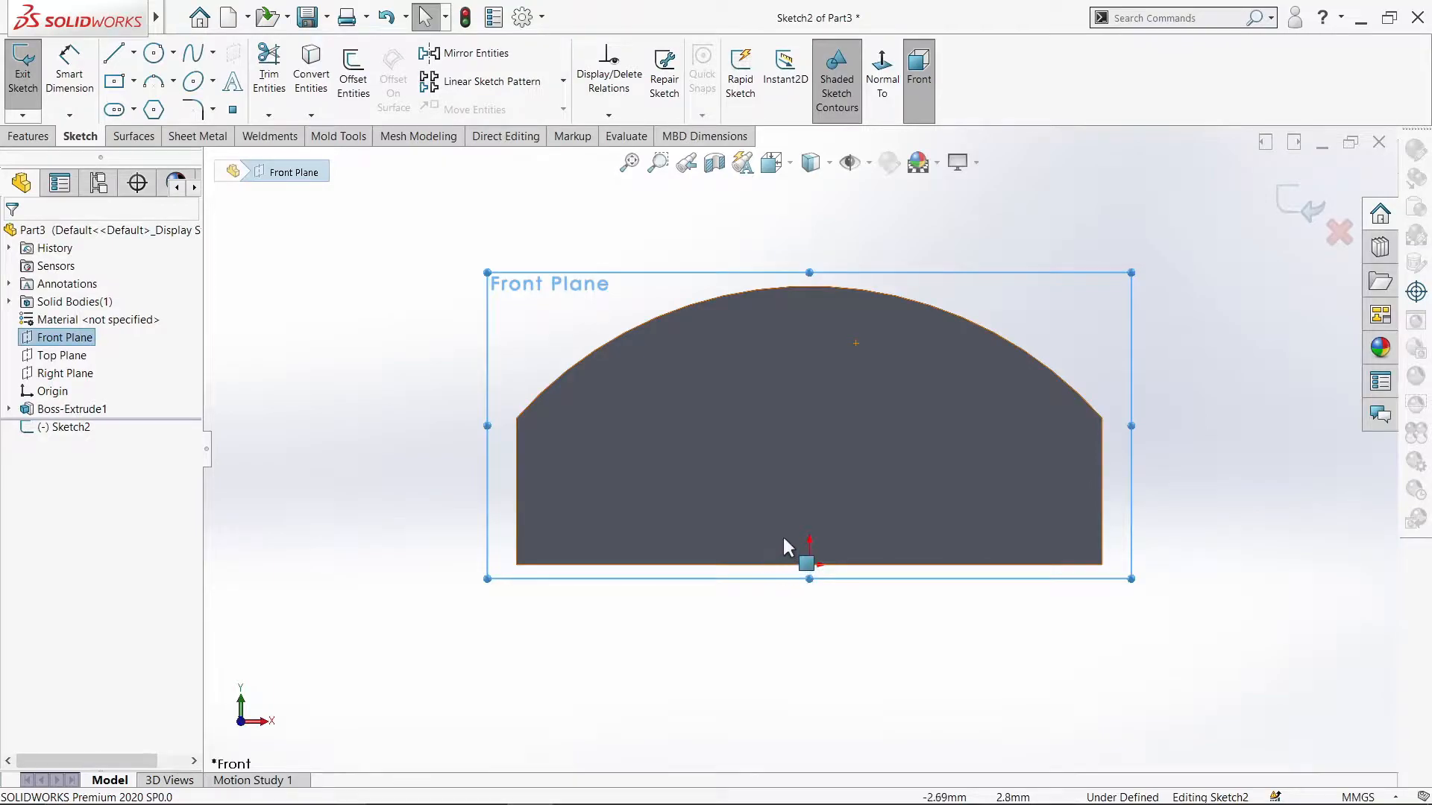
pyautogui.click(134, 52)
pyautogui.click(149, 96)
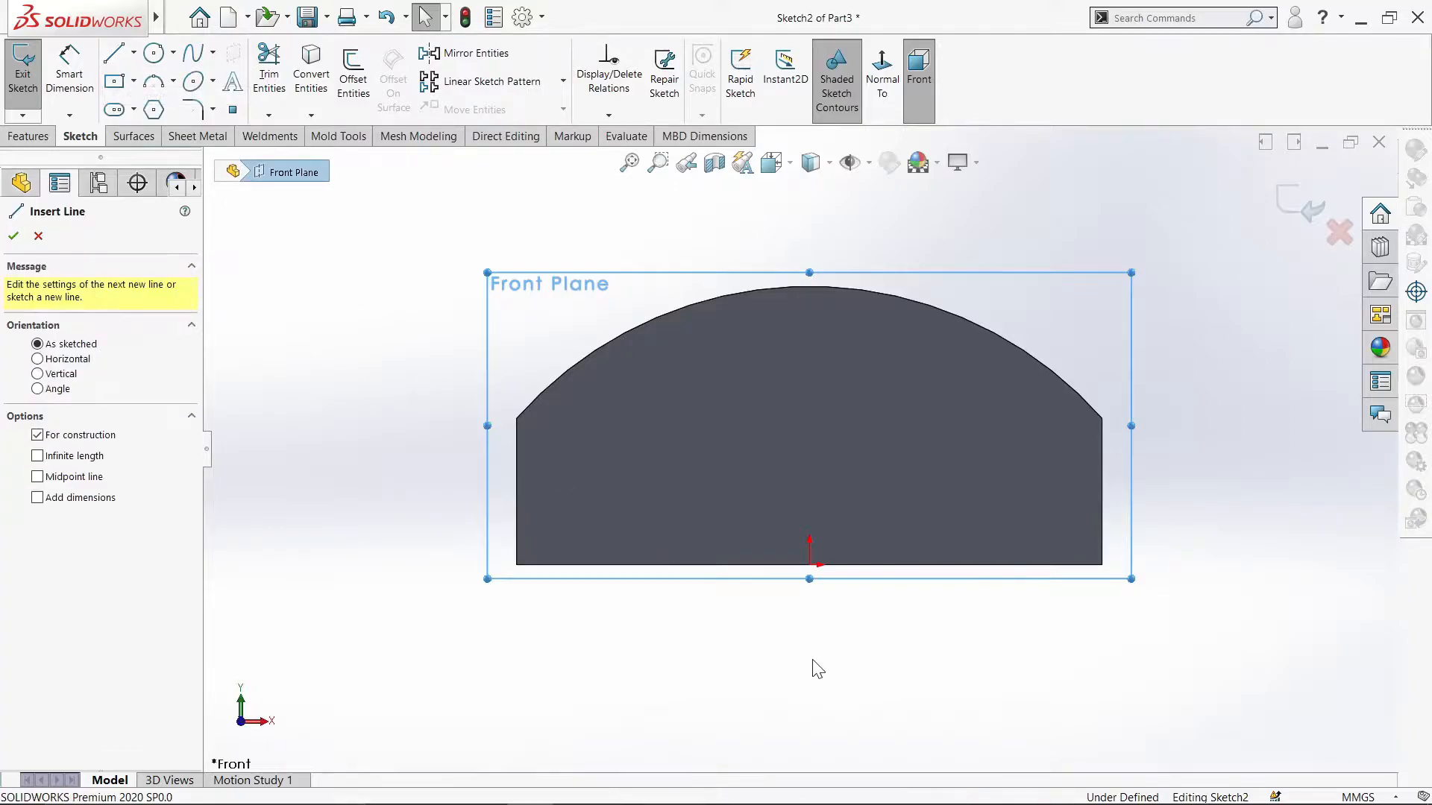
pyautogui.click(809, 564)
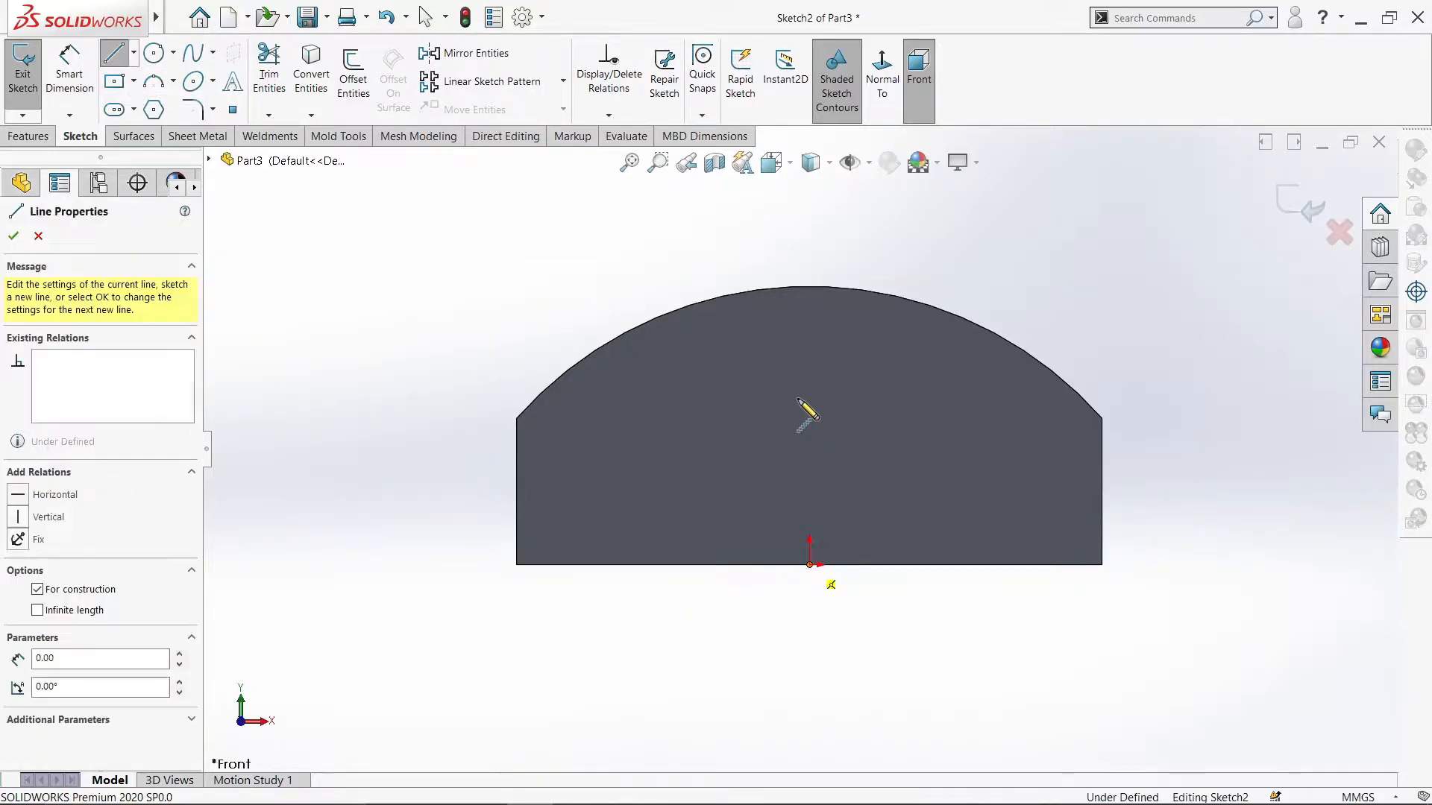
pyautogui.click(810, 239)
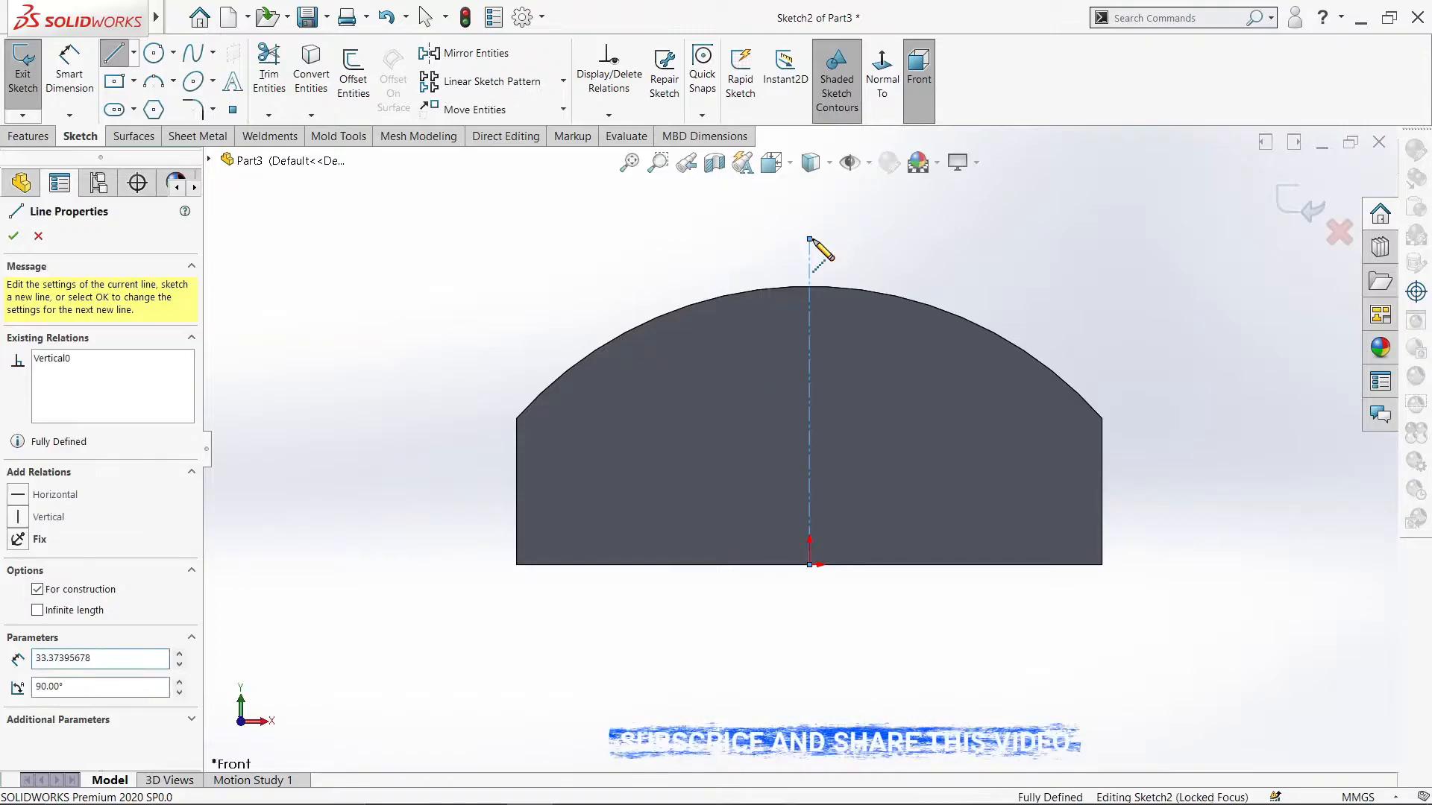
pyautogui.press('Escape')
pyautogui.press('Escape')
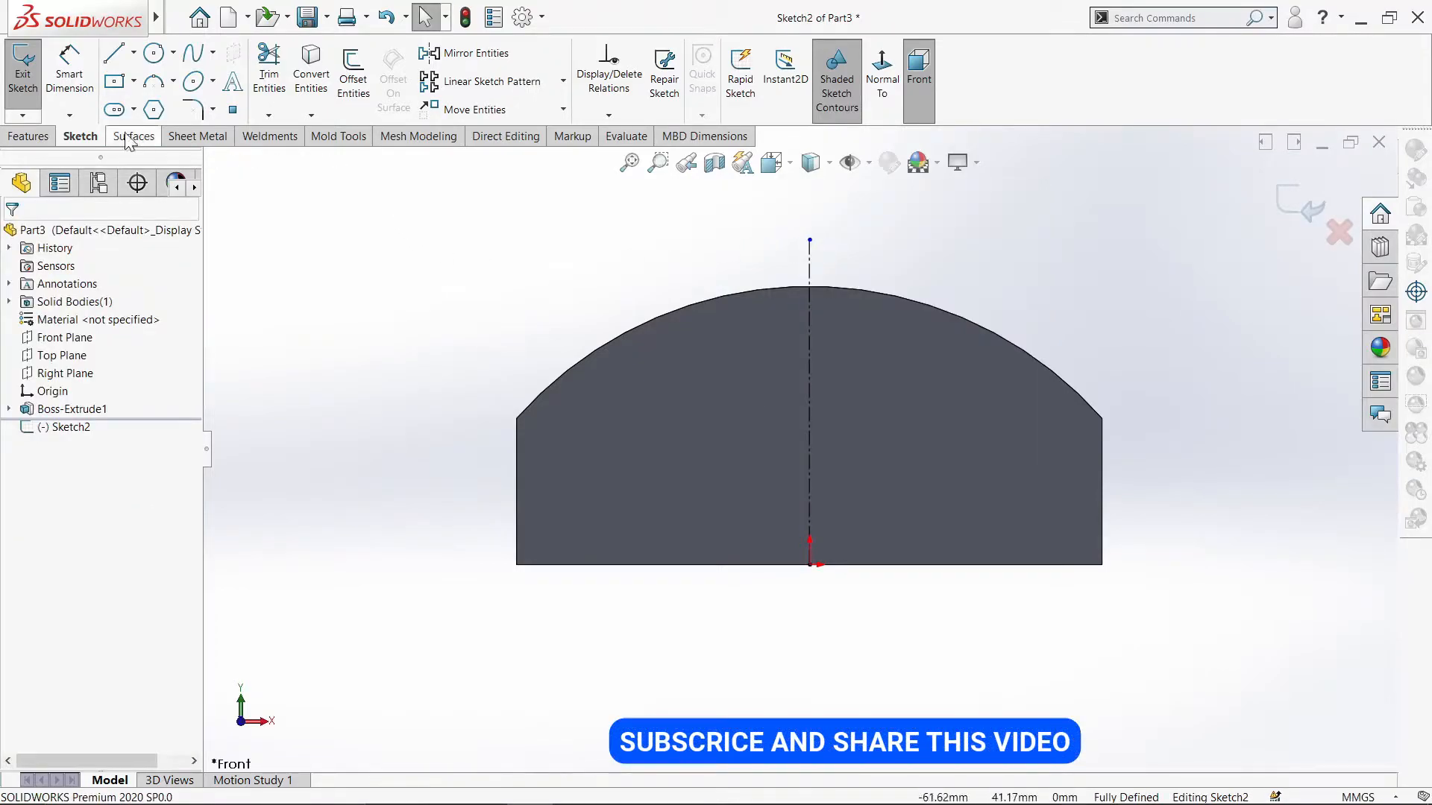
# Step: Sketch a vertical line about 29 mm tall from the body's bottom edge, about 20.5 mm left of the centerline
pyautogui.click(114, 53)
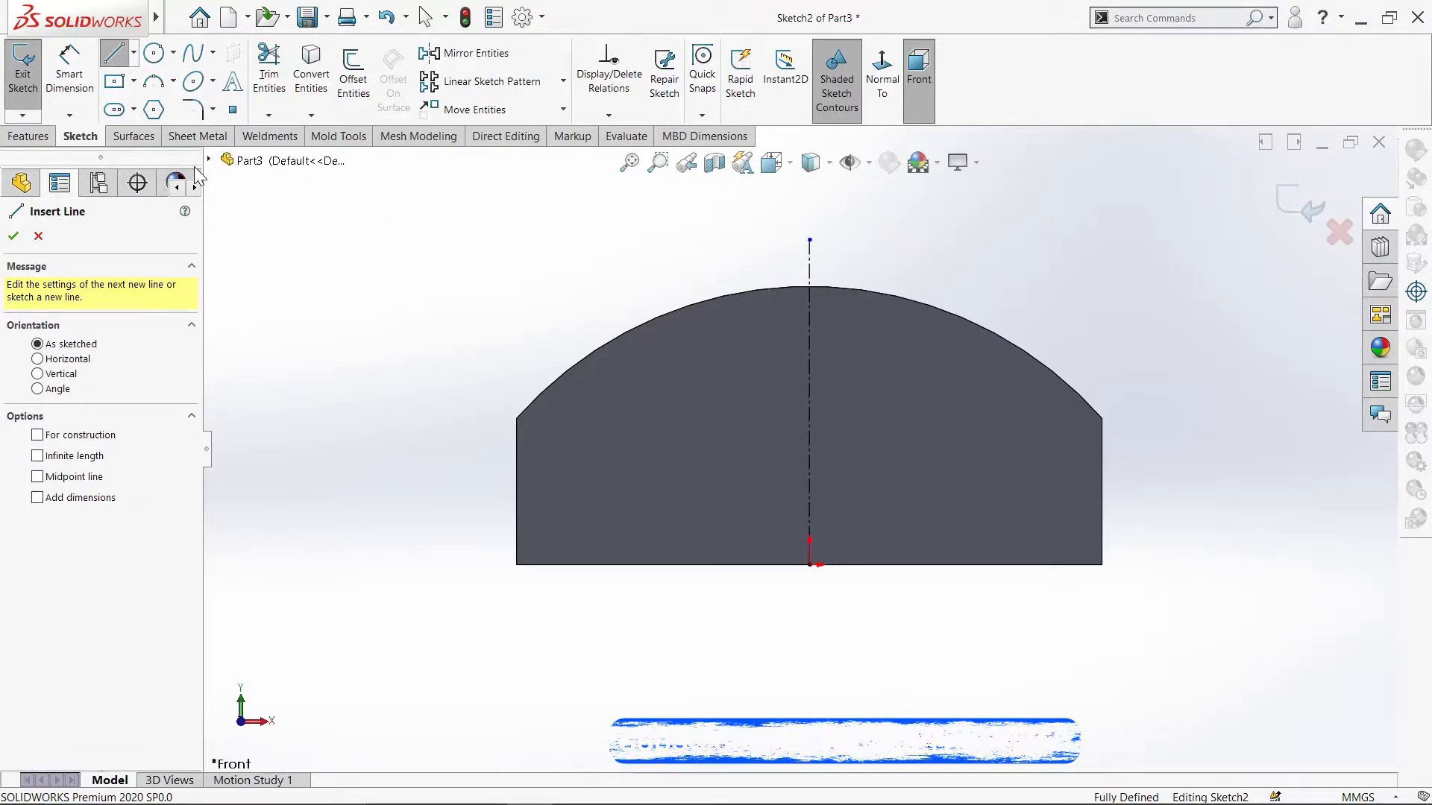
pyautogui.click(611, 565)
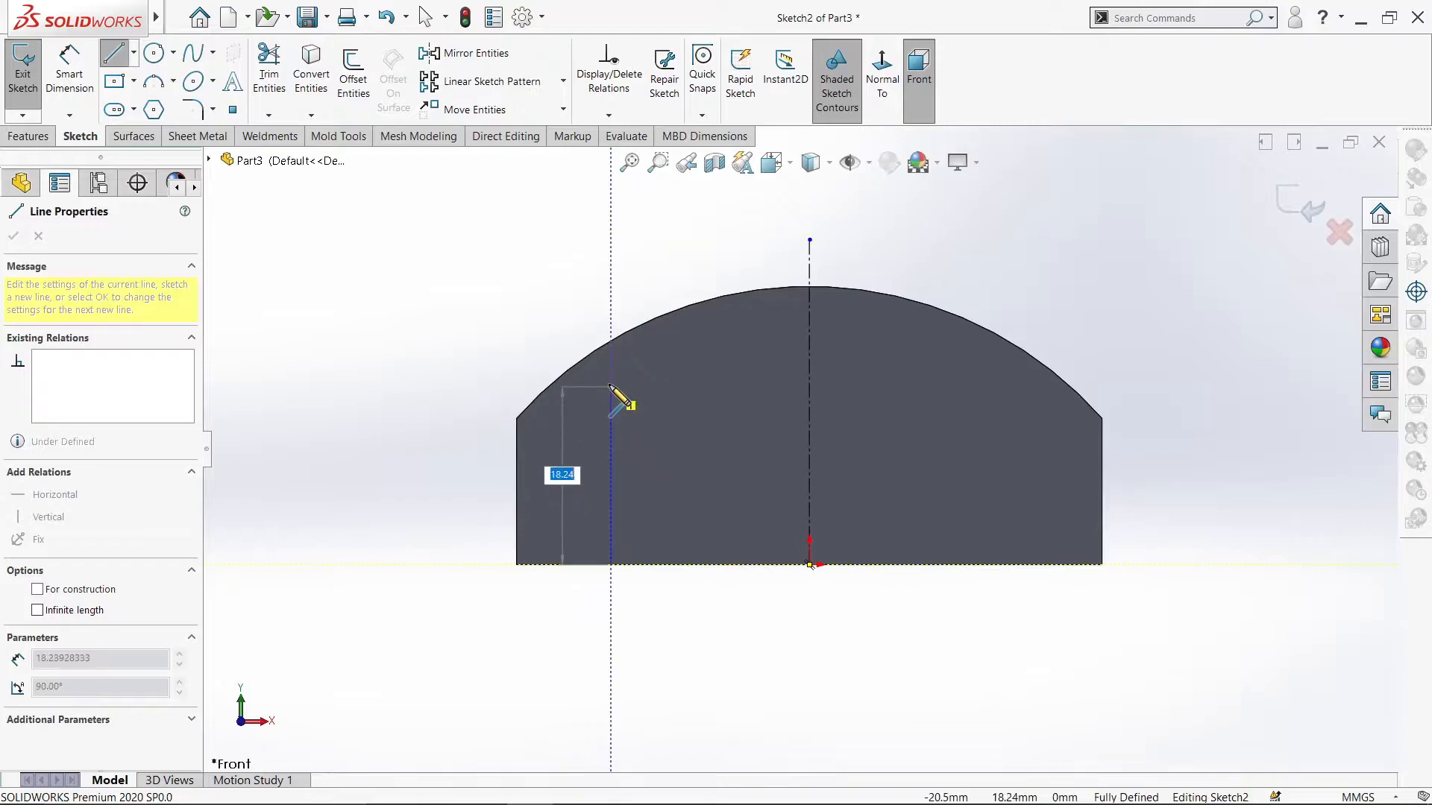
pyautogui.click(611, 286)
pyautogui.rightClick(612, 285)
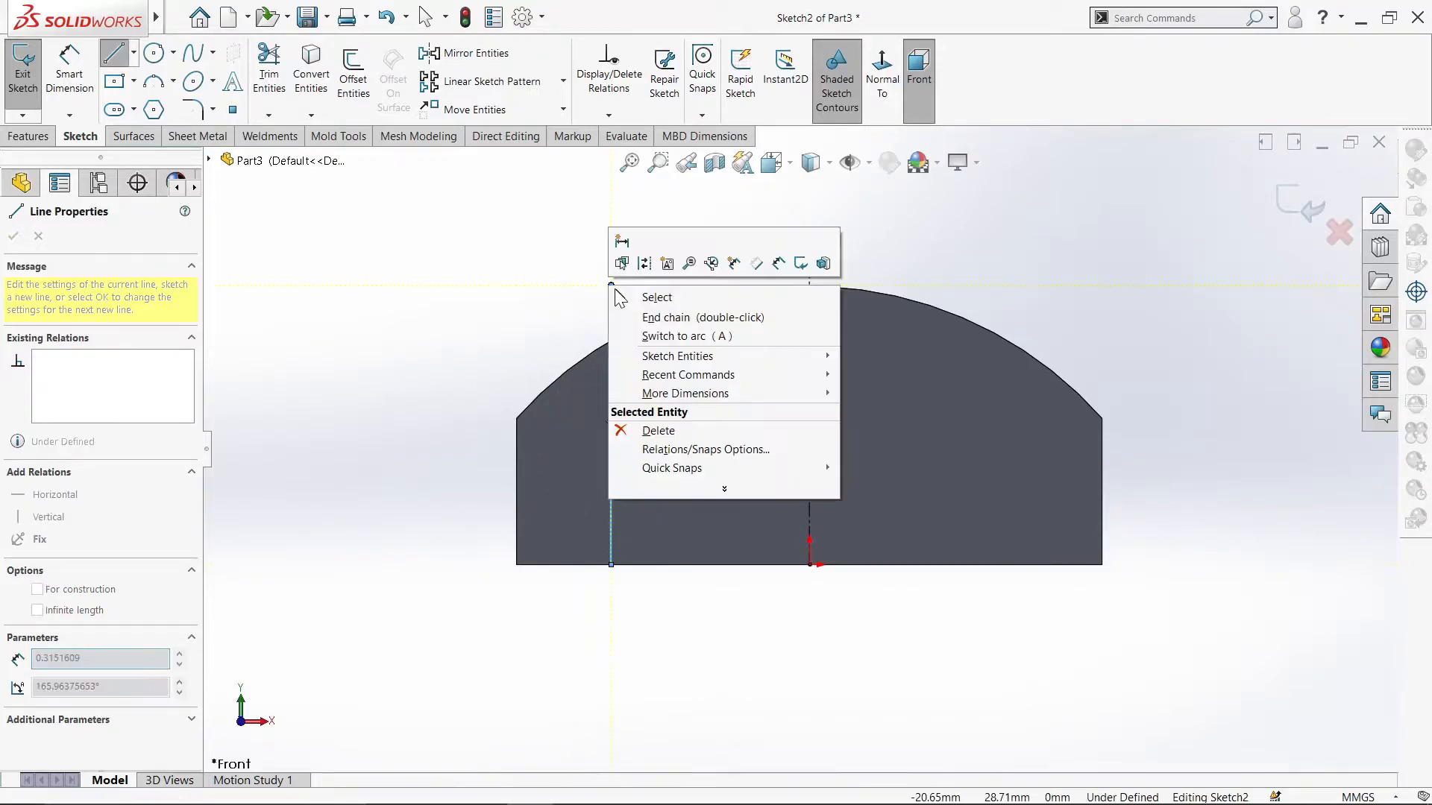
pyautogui.click(616, 294)
# Step: Draw a stepped profile off the vertical line, about 7 mm wide above and 3.6 mm below, down to the base, and trim the line's overhang above it
pyautogui.click(114, 52)
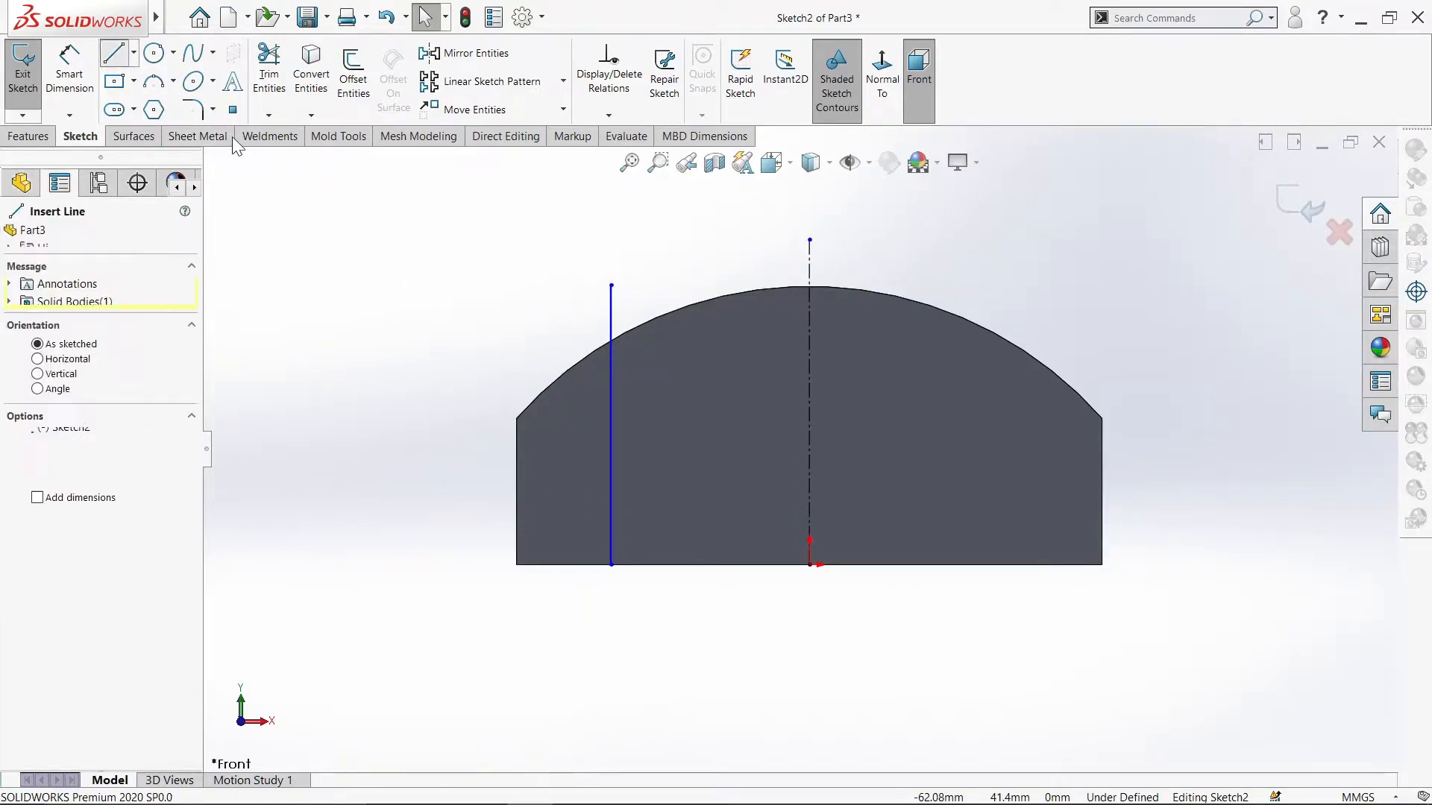
pyautogui.click(610, 303)
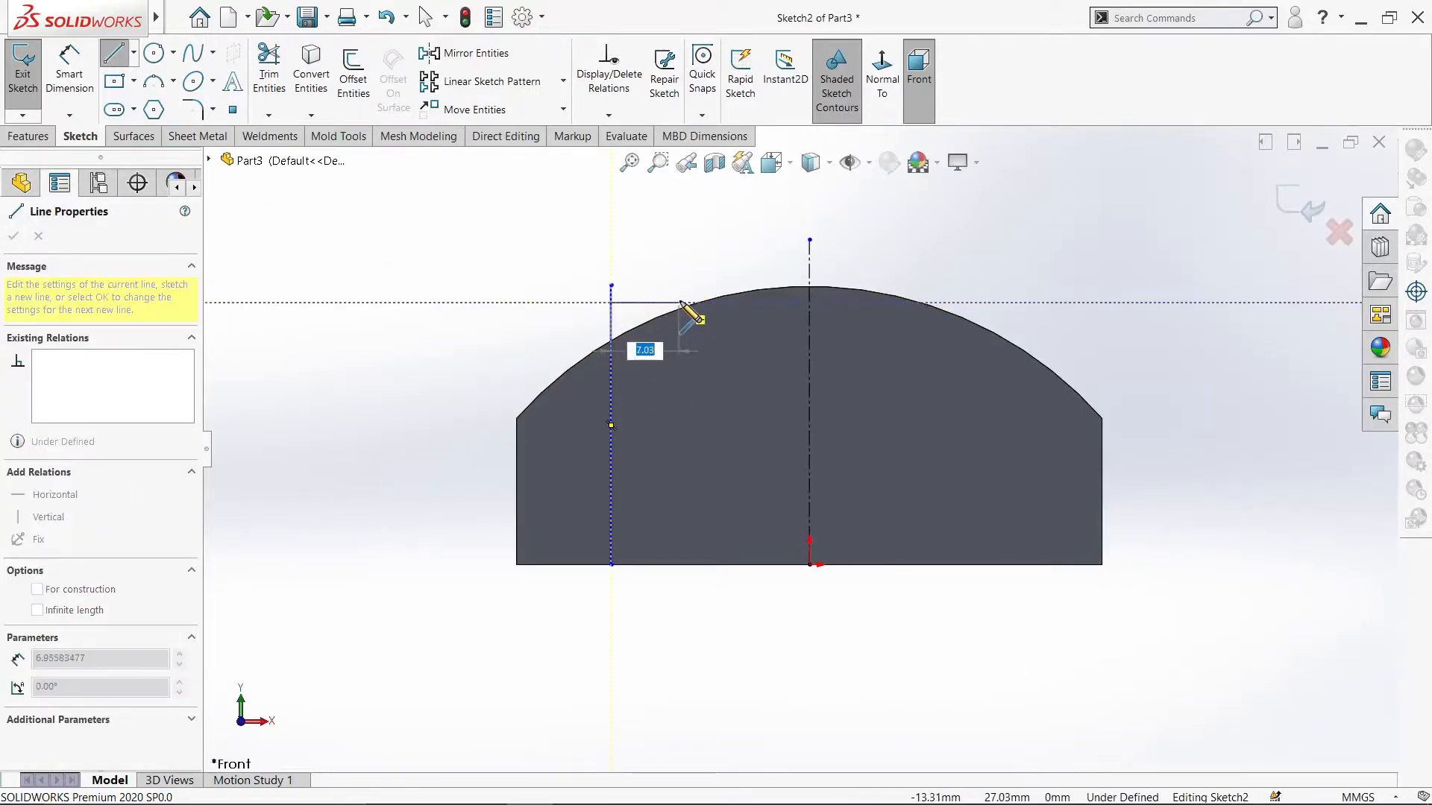
pyautogui.click(681, 302)
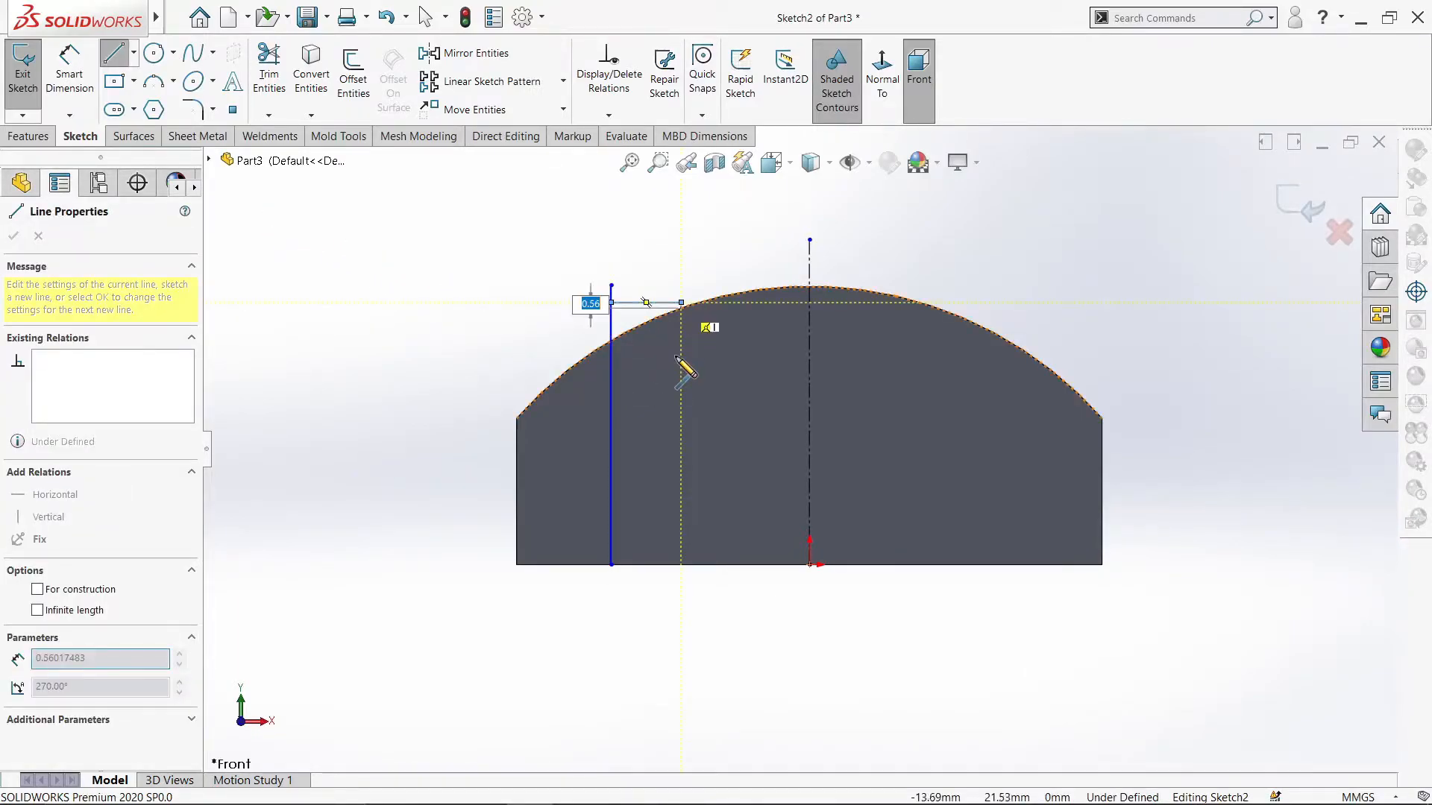
pyautogui.click(681, 440)
pyautogui.click(646, 440)
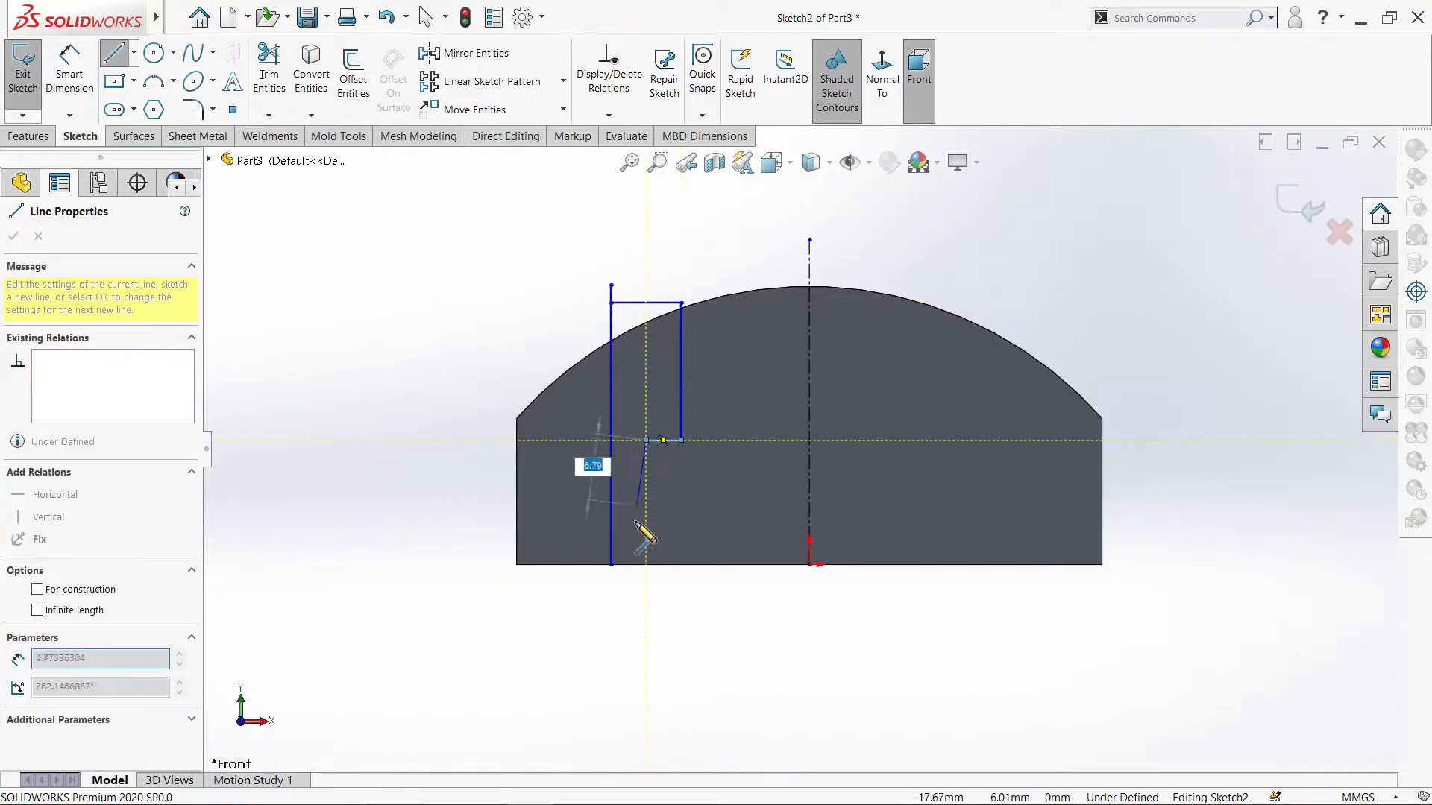
pyautogui.click(646, 564)
pyautogui.rightClick(624, 572)
pyautogui.click(627, 577)
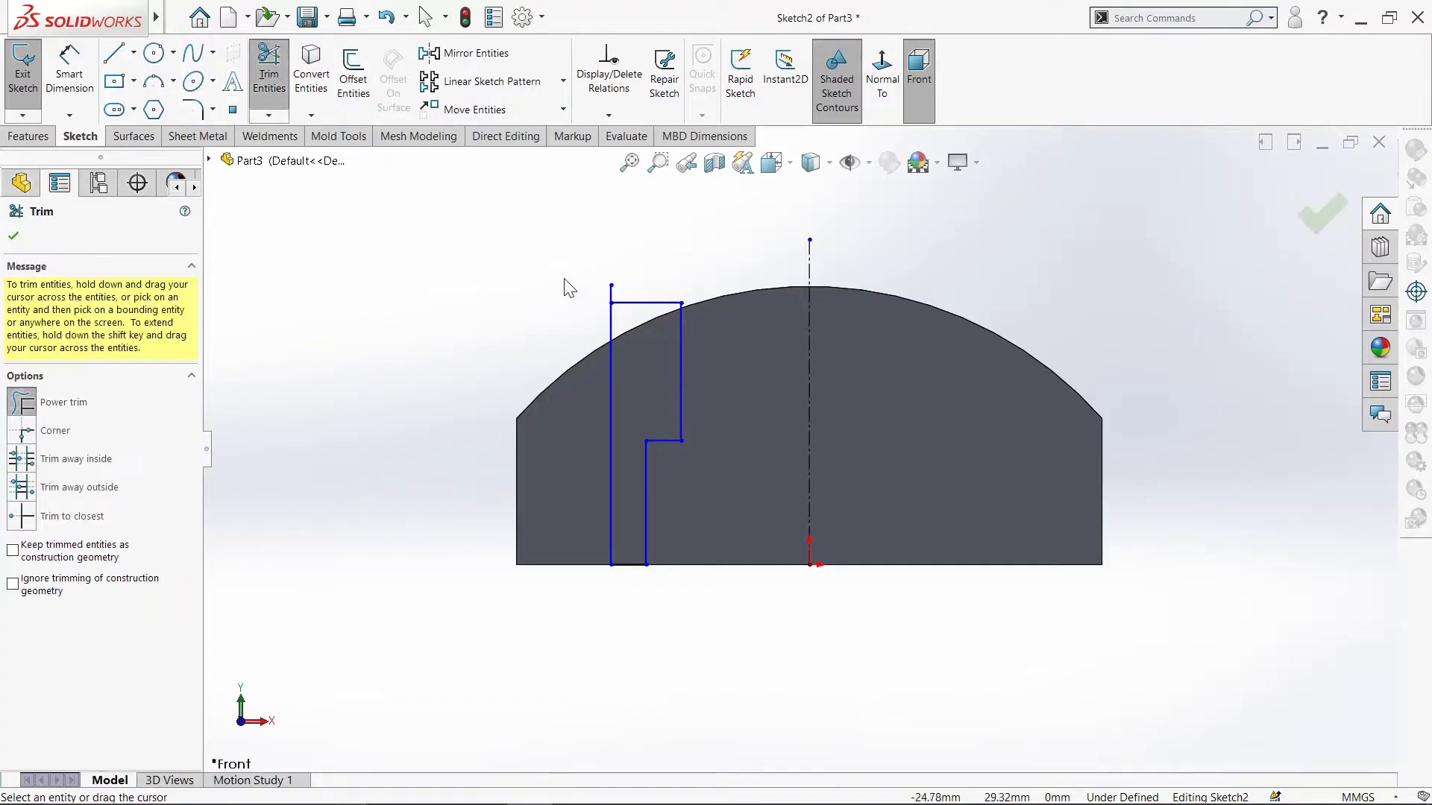
pyautogui.moveTo(609, 298); pyautogui.dragTo(543, 289)
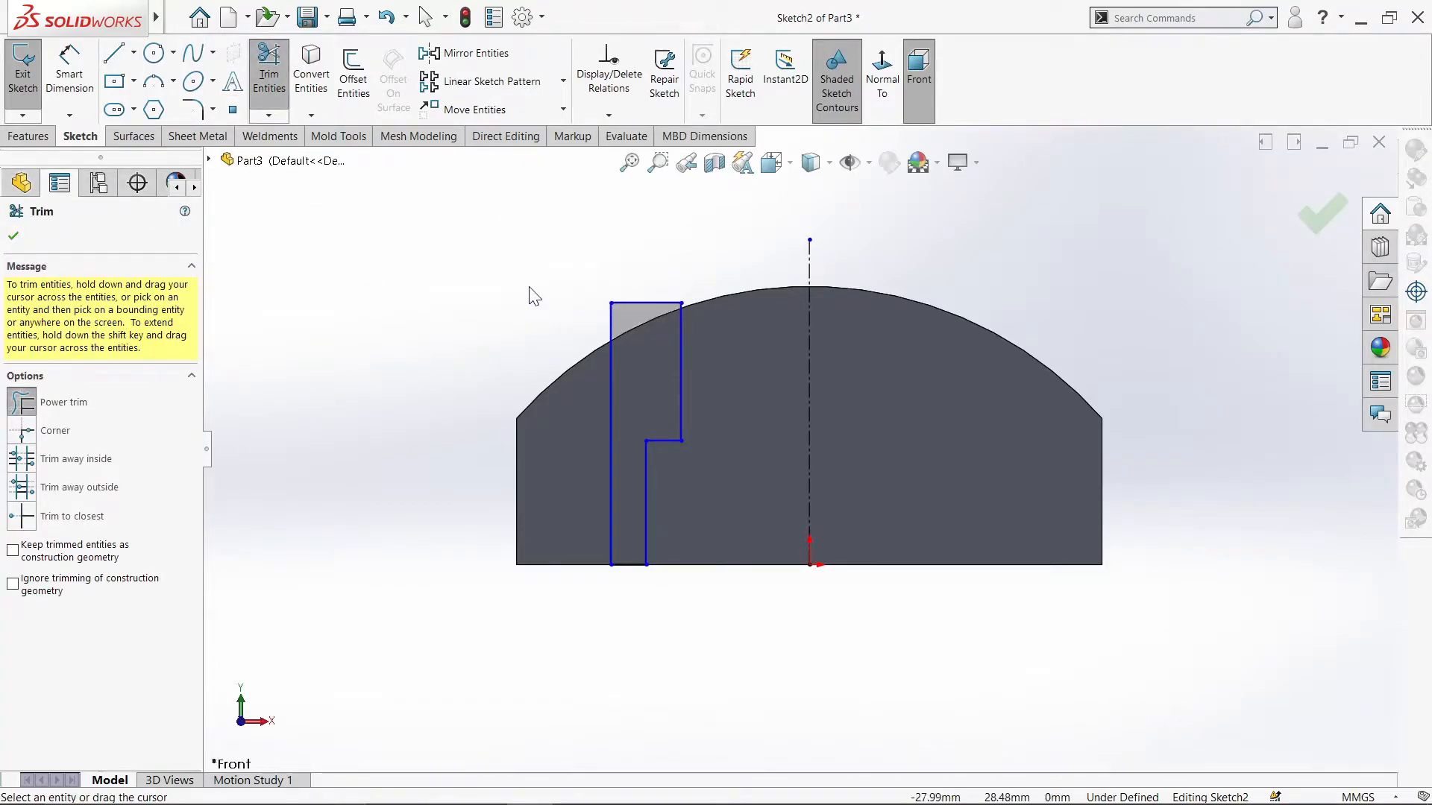
pyautogui.click(13, 237)
# Step: Dimension the height of the profile's narrow lower section from the base edge as 11.2 mm
pyautogui.click(91, 84)
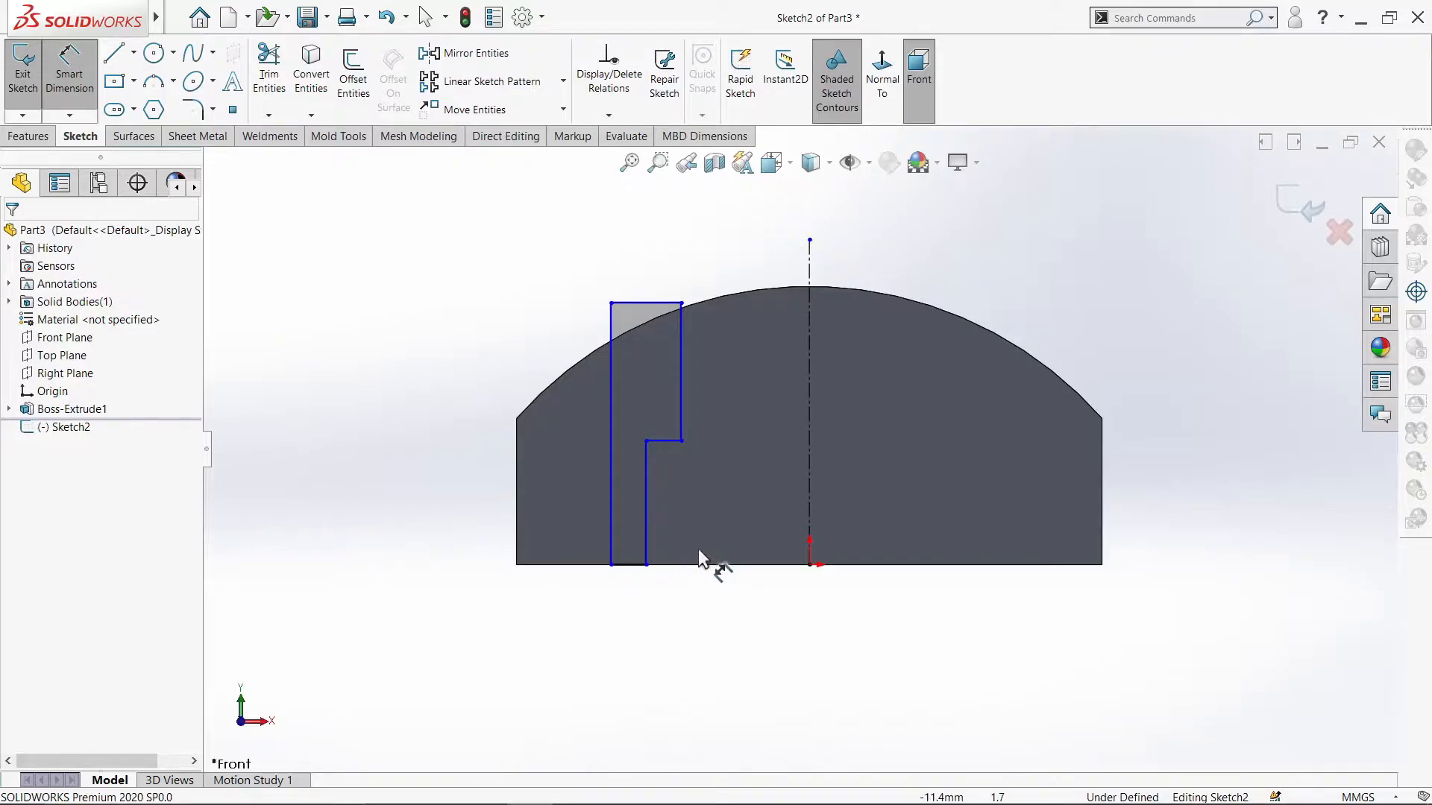
pyautogui.click(664, 439)
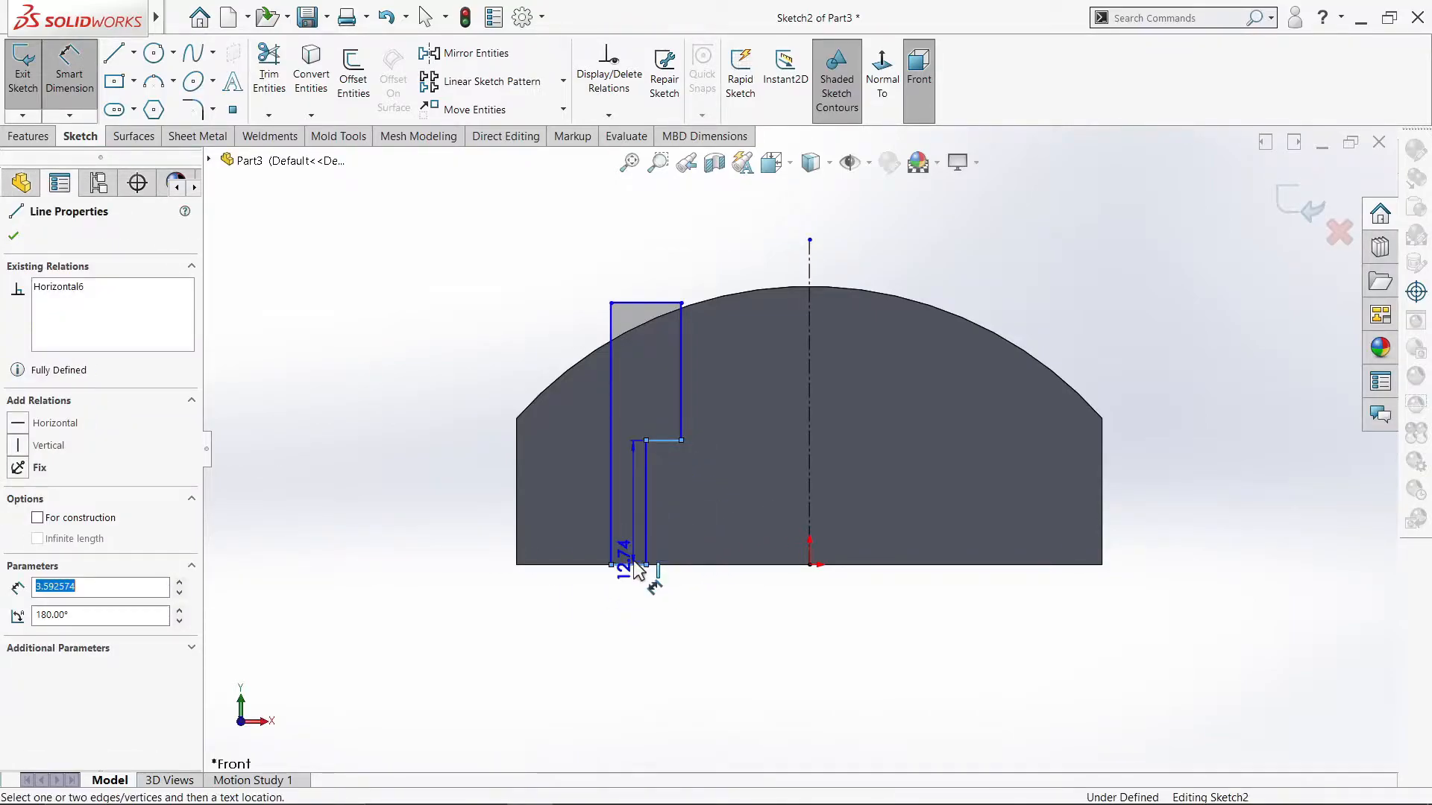
pyautogui.click(643, 566)
pyautogui.click(727, 509)
pyautogui.write('11.2')
pyautogui.press('Return')
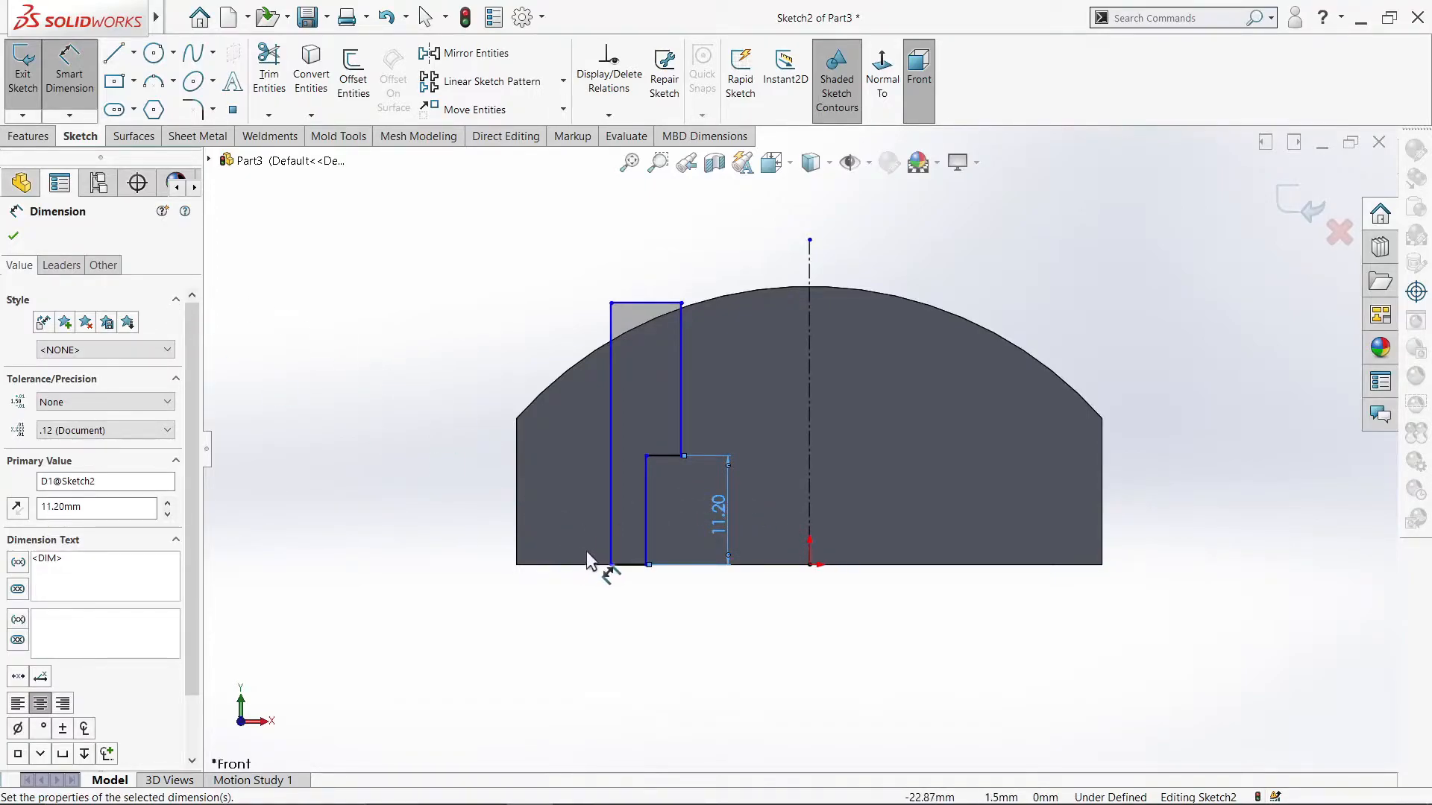
# Step: Dimension the width of the profile's narrow lower section as 6.5/2 mm
pyautogui.click(616, 531)
pyautogui.click(645, 536)
pyautogui.click(647, 621)
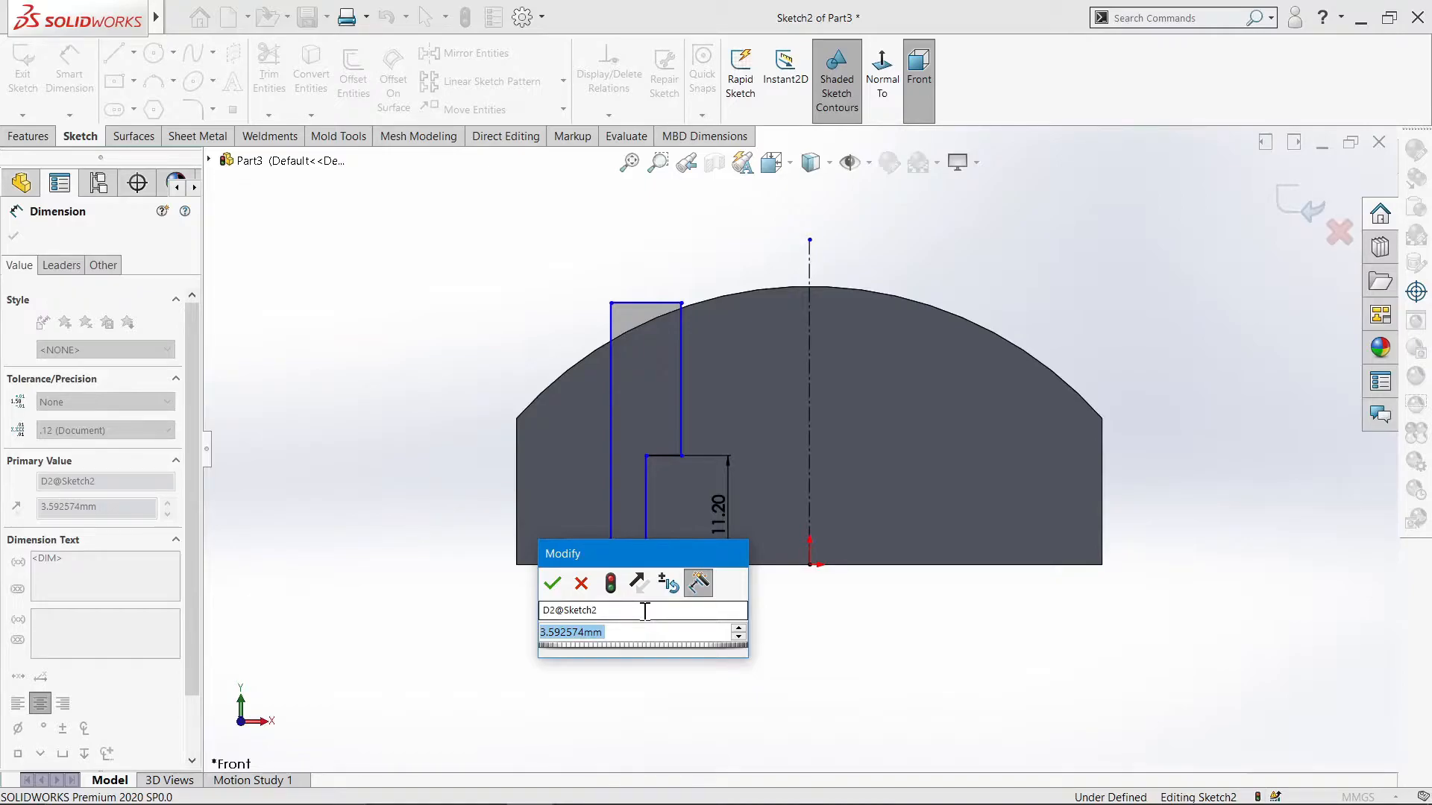
pyautogui.write('6.5/')
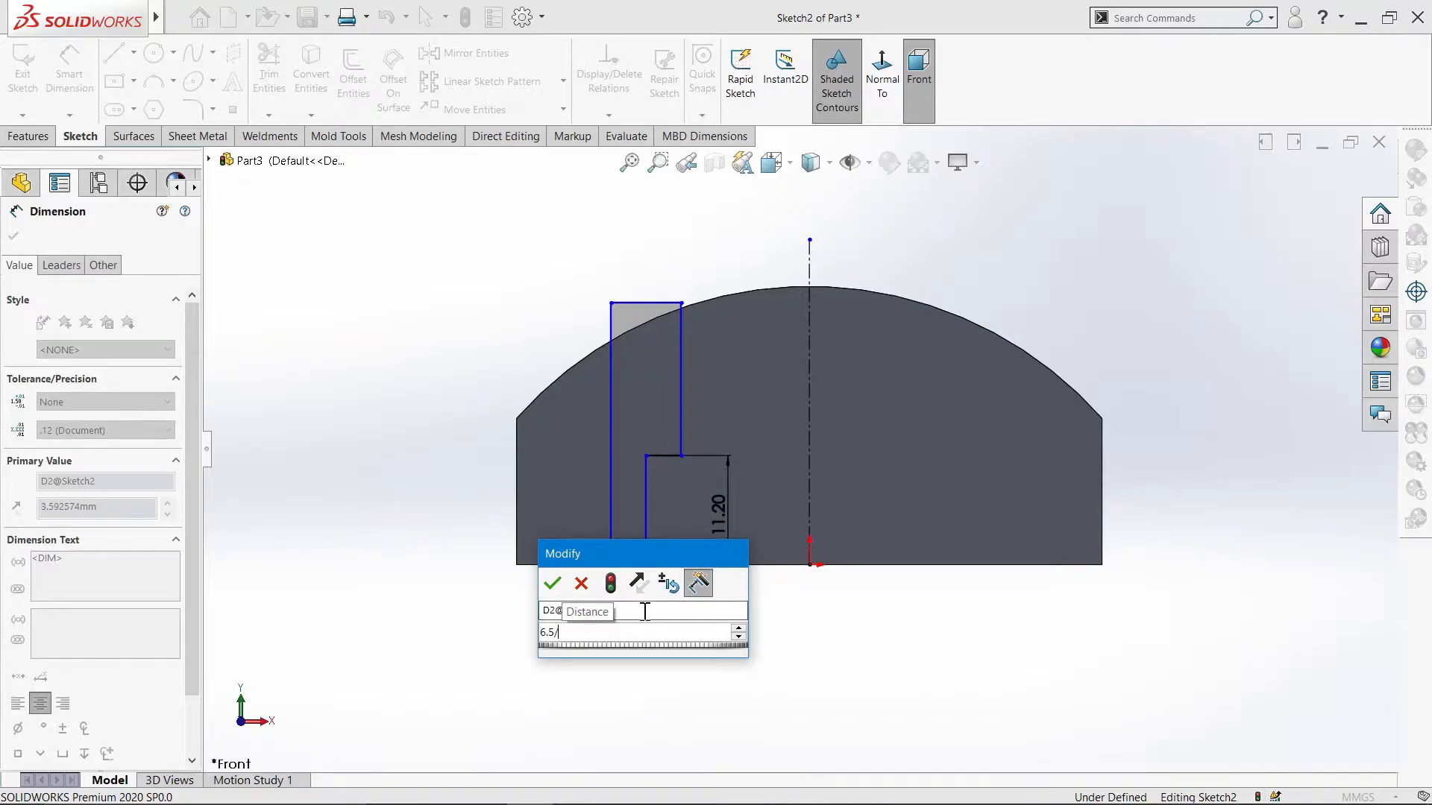
pyautogui.write('2')
pyautogui.press('Return')
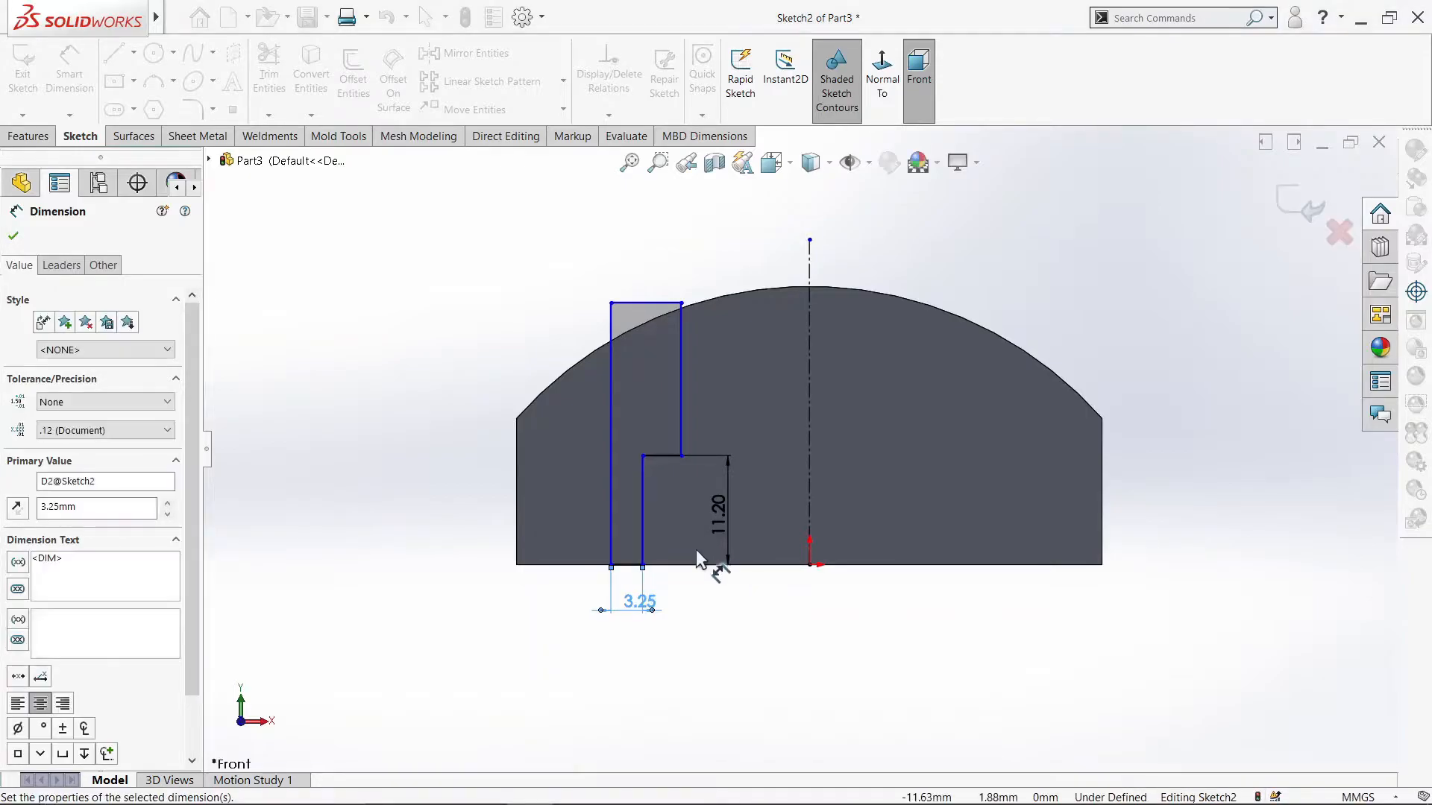
# Step: Dimension the width of the profile's wide upper section as 6 mm
pyautogui.click(611, 405)
pyautogui.click(676, 397)
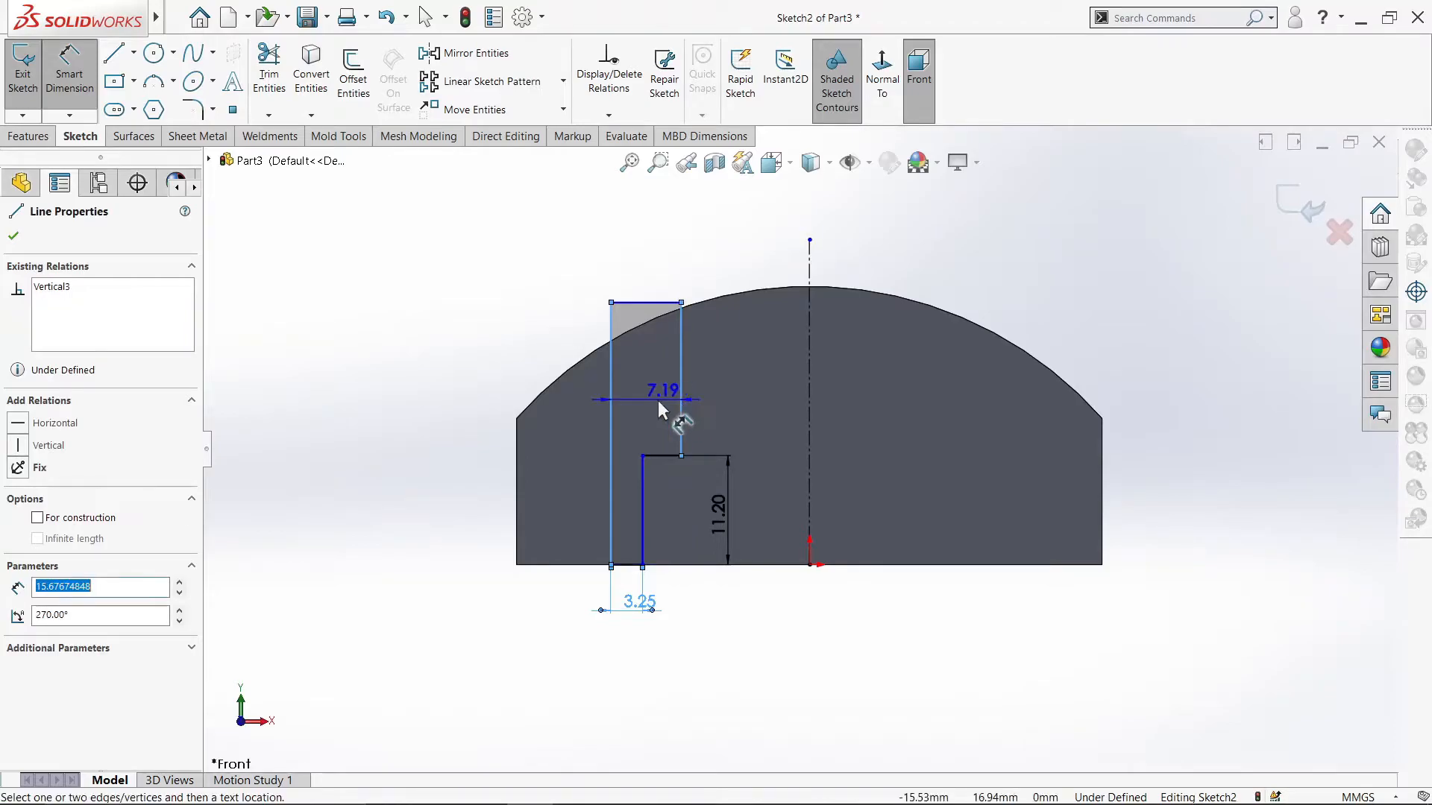
pyautogui.click(657, 399)
pyautogui.write('6')
pyautogui.press('Return')
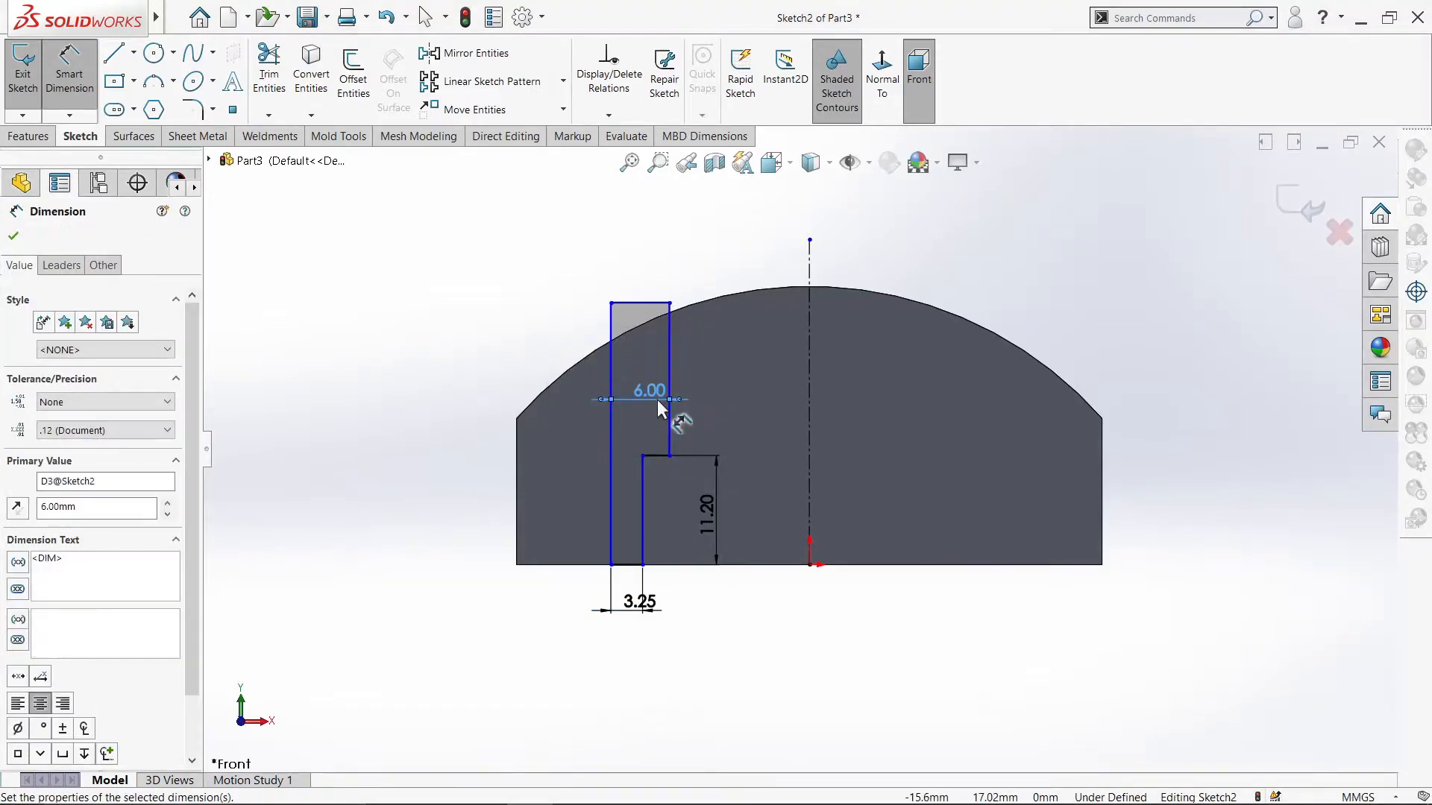
pyautogui.click(21, 236)
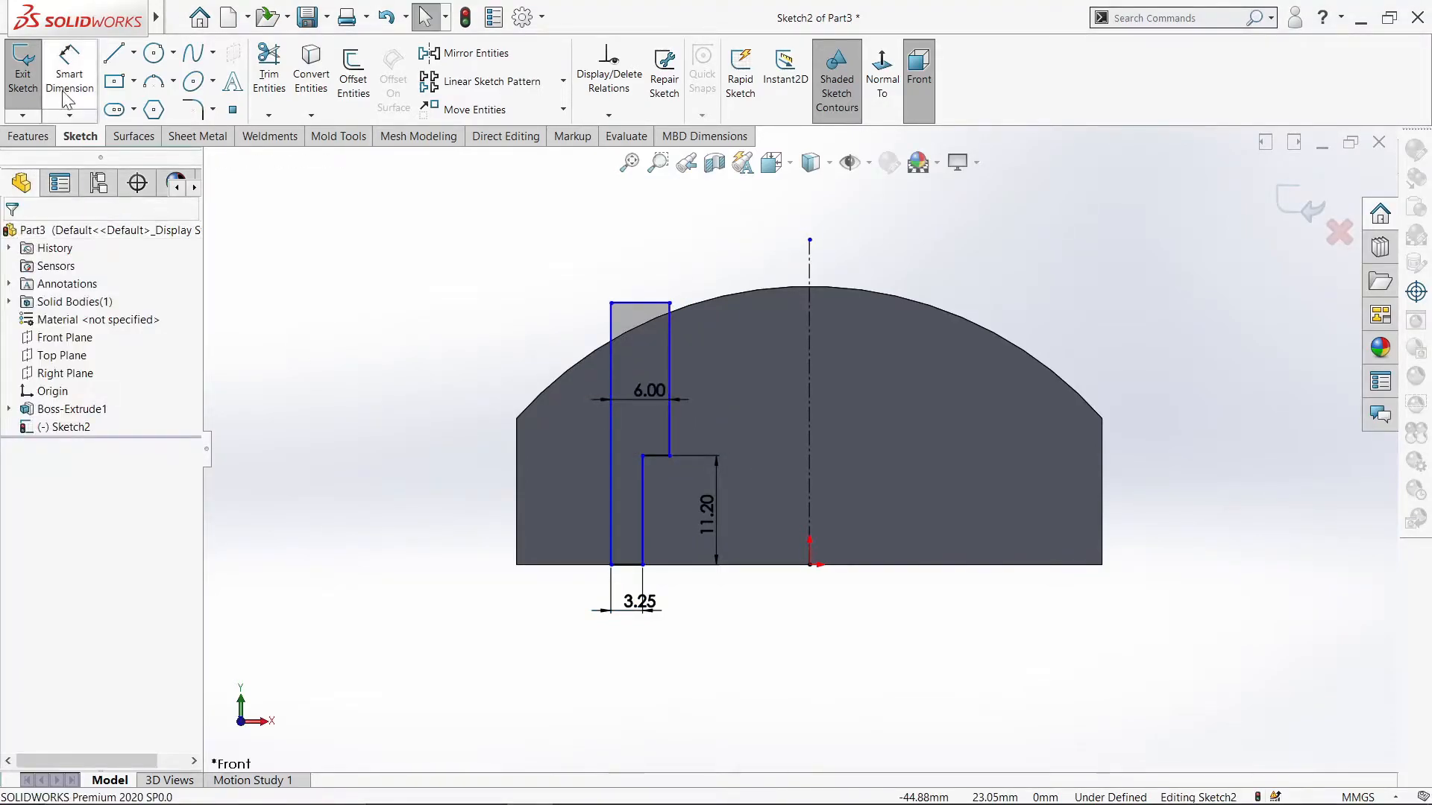
# Step: Dimension the distance from the vertical centerline to the profile's long vertical line as 20 mm
pyautogui.click(612, 556)
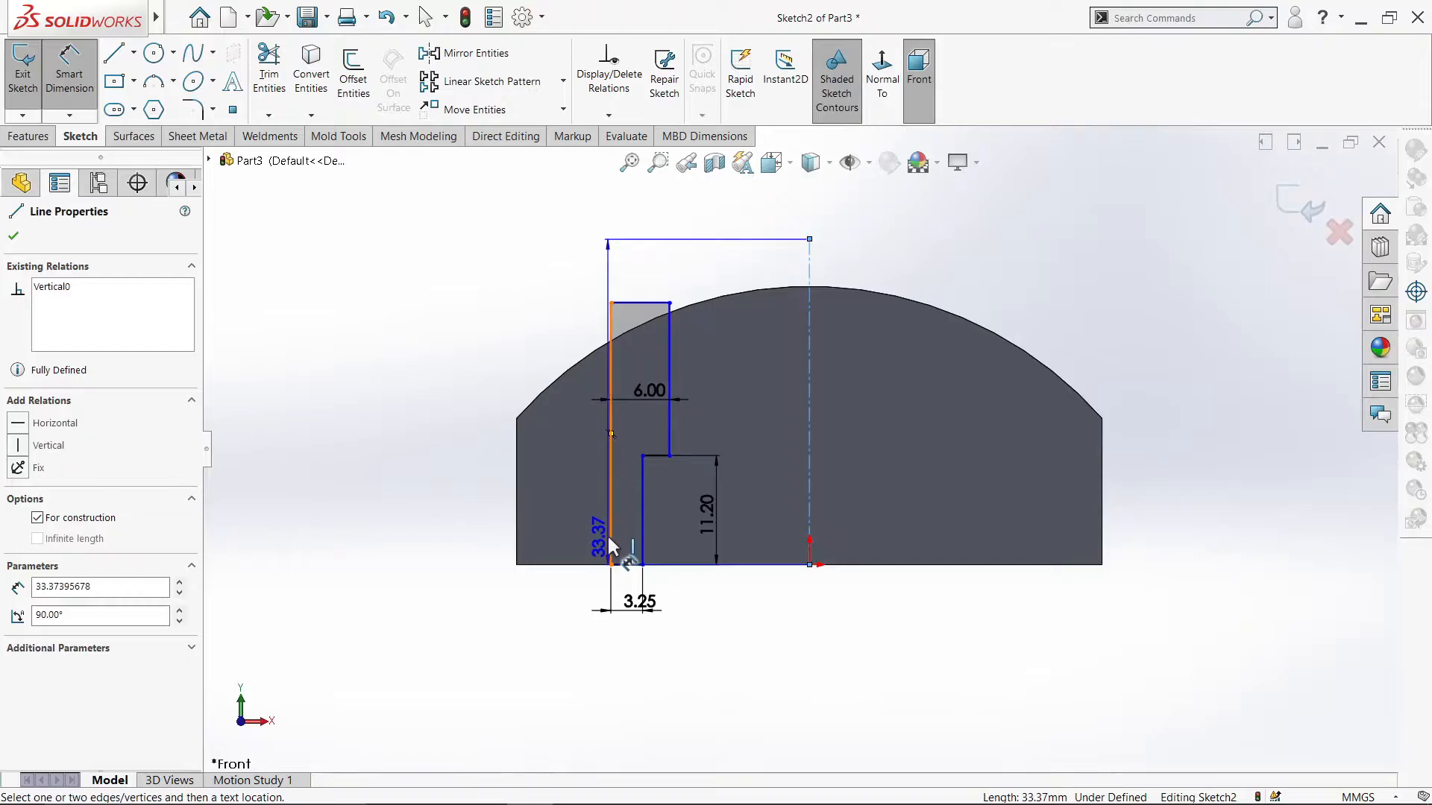
pyautogui.click(610, 538)
pyautogui.click(702, 616)
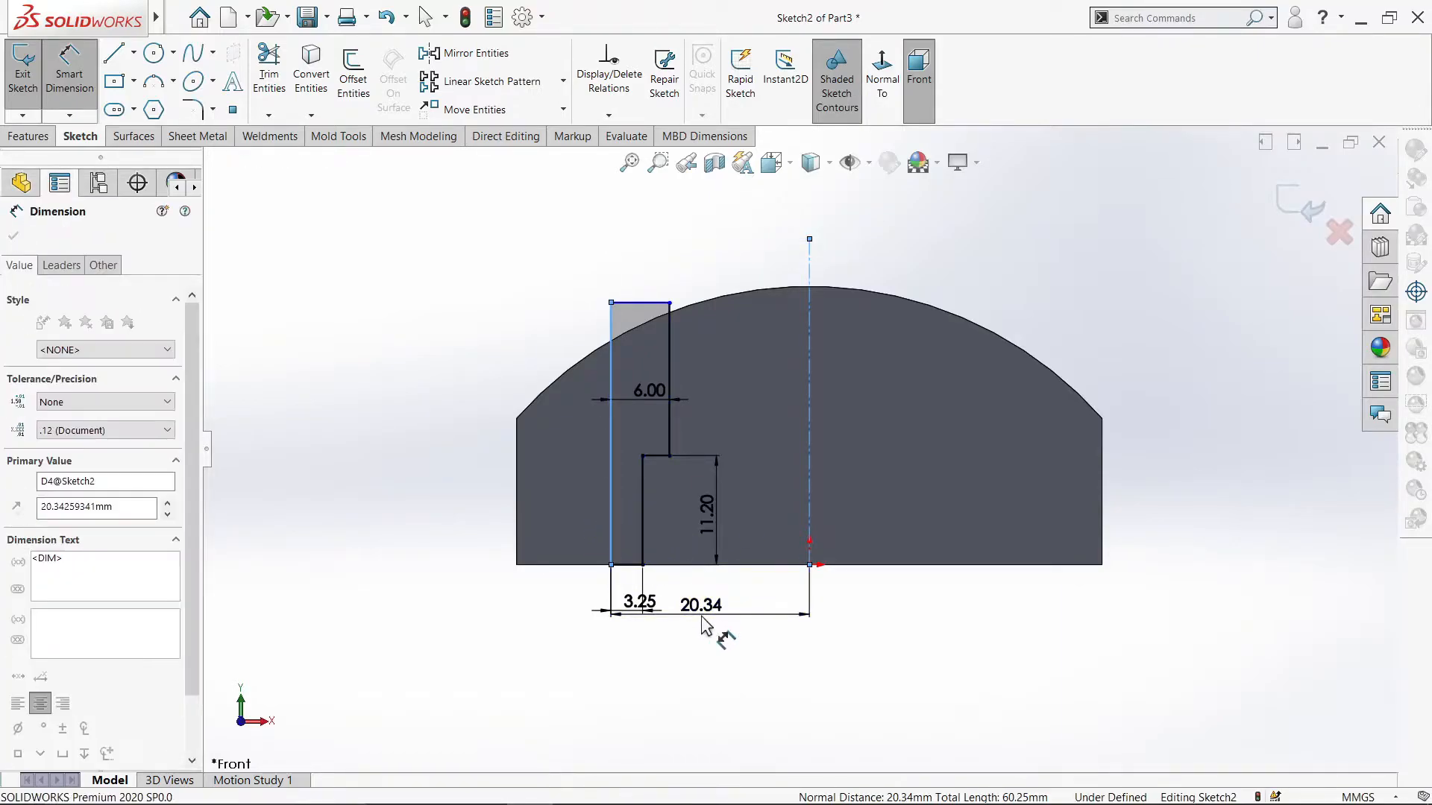
pyautogui.write('20')
pyautogui.press('Return')
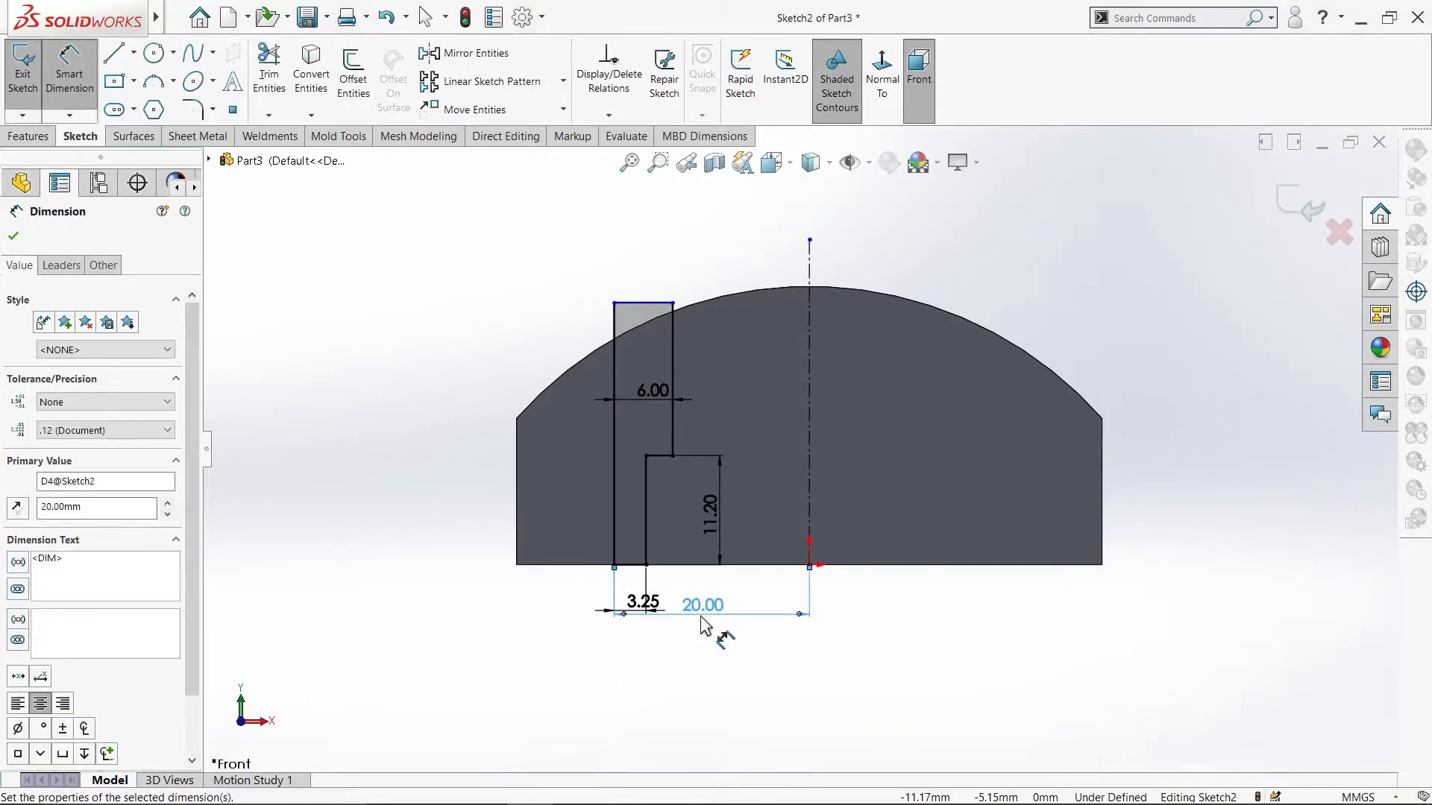
# Step: Dimension the short vertical line of the profile's upper section as 20 mm long
pyautogui.click(675, 351)
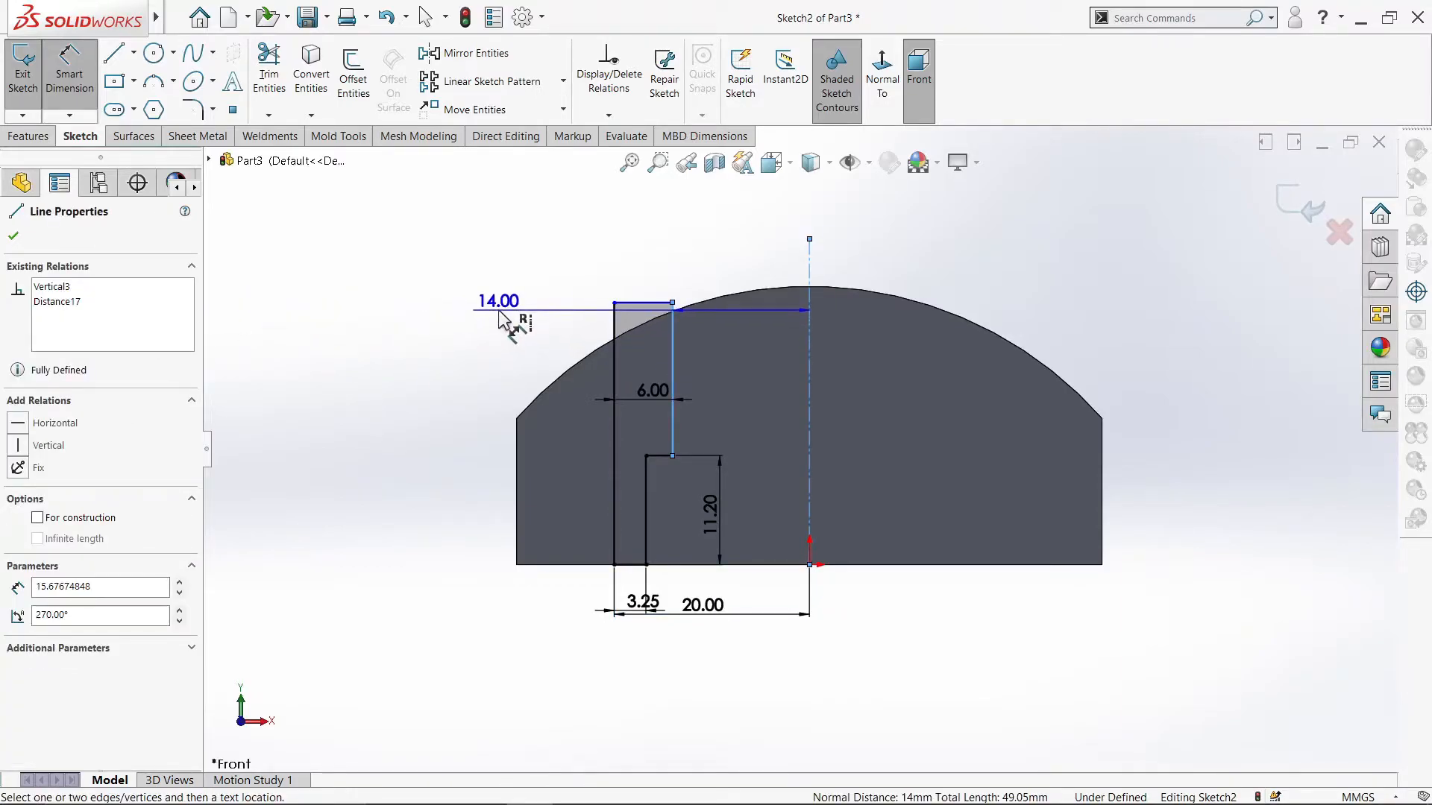
pyautogui.press('Escape')
pyautogui.click(718, 238)
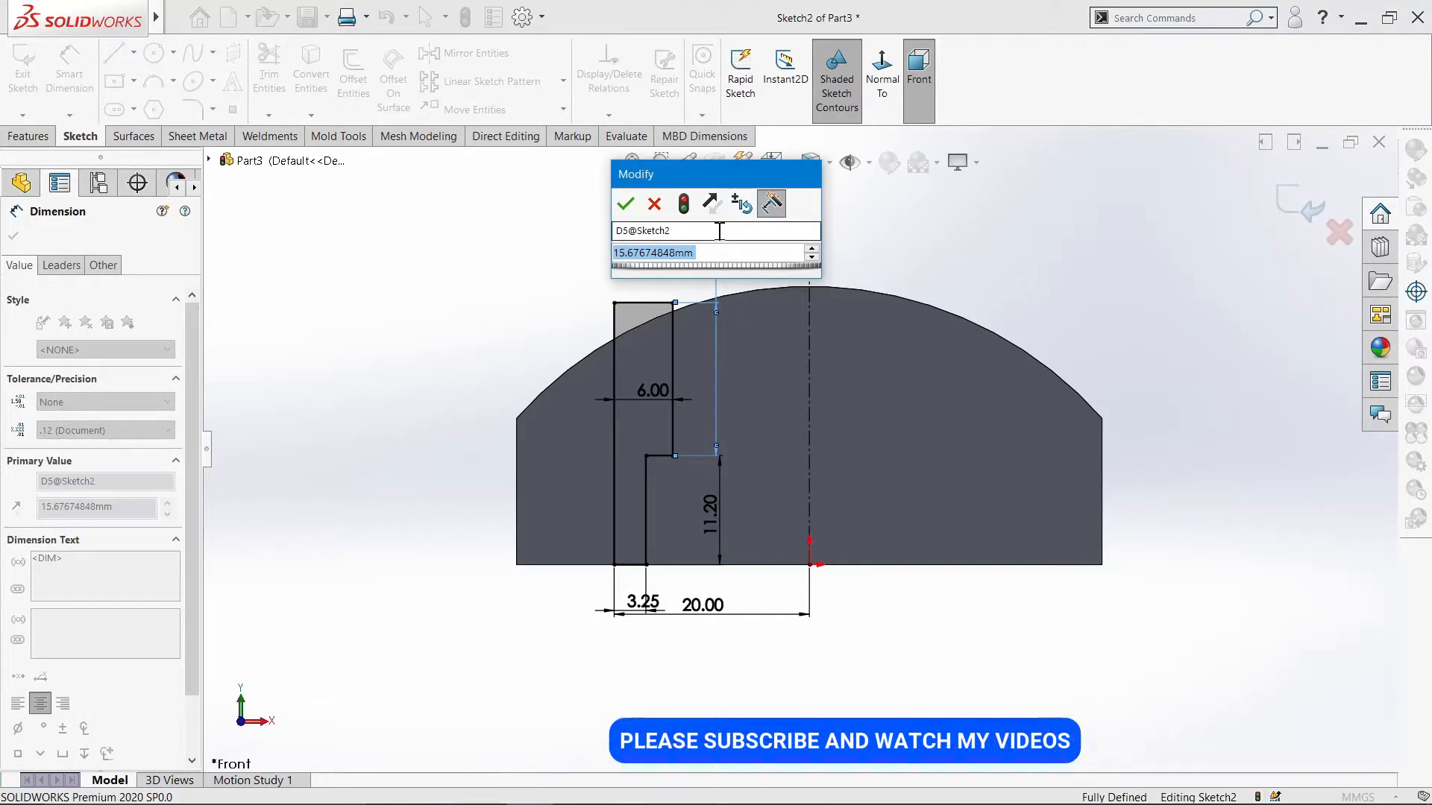
pyautogui.press('Return')
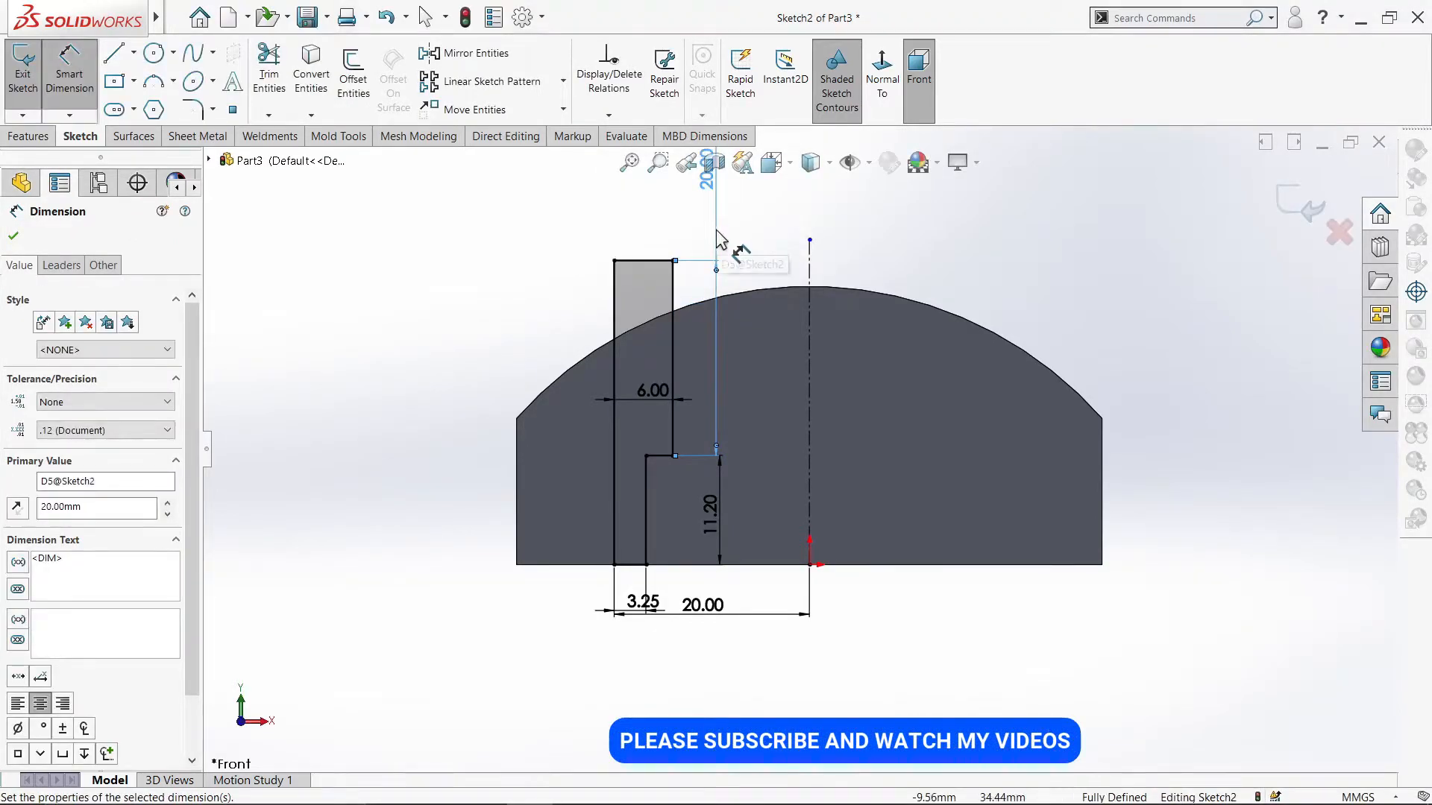
pyautogui.click(15, 237)
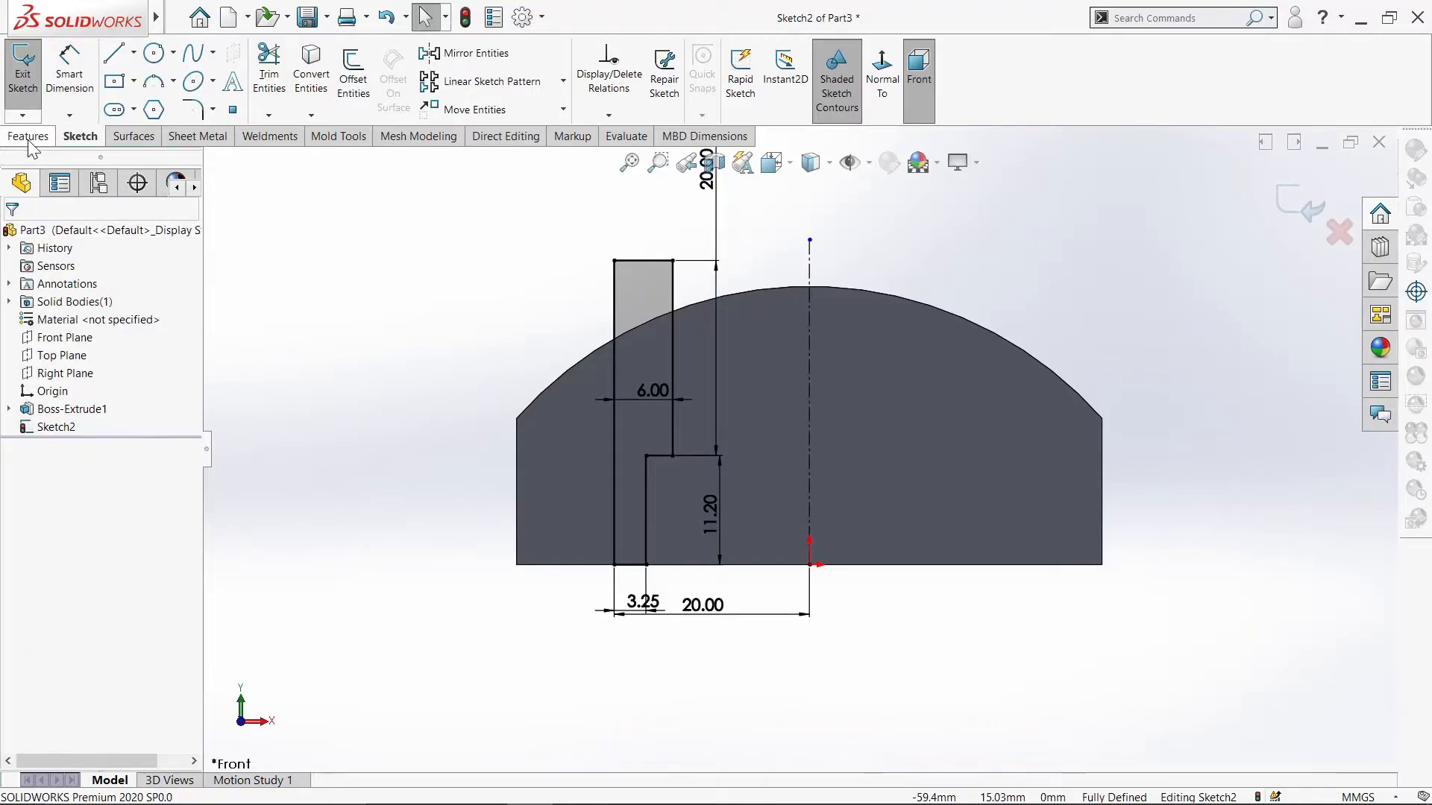
# Step: Revolve-cut the stepped profile 360° around its own long vertical line, replacing the centerline as the axis, to make a counterbored hole
pyautogui.click(29, 136)
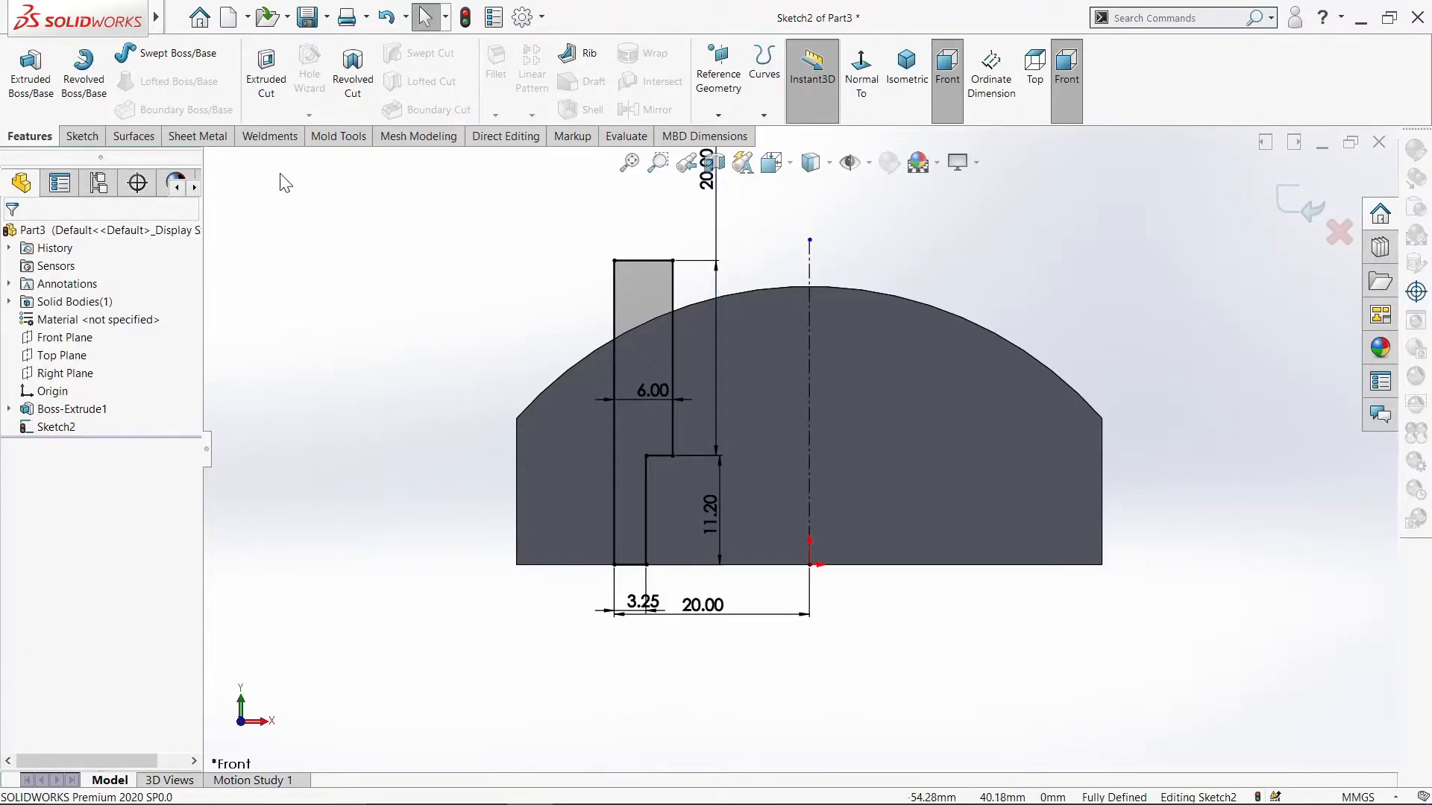
pyautogui.click(355, 82)
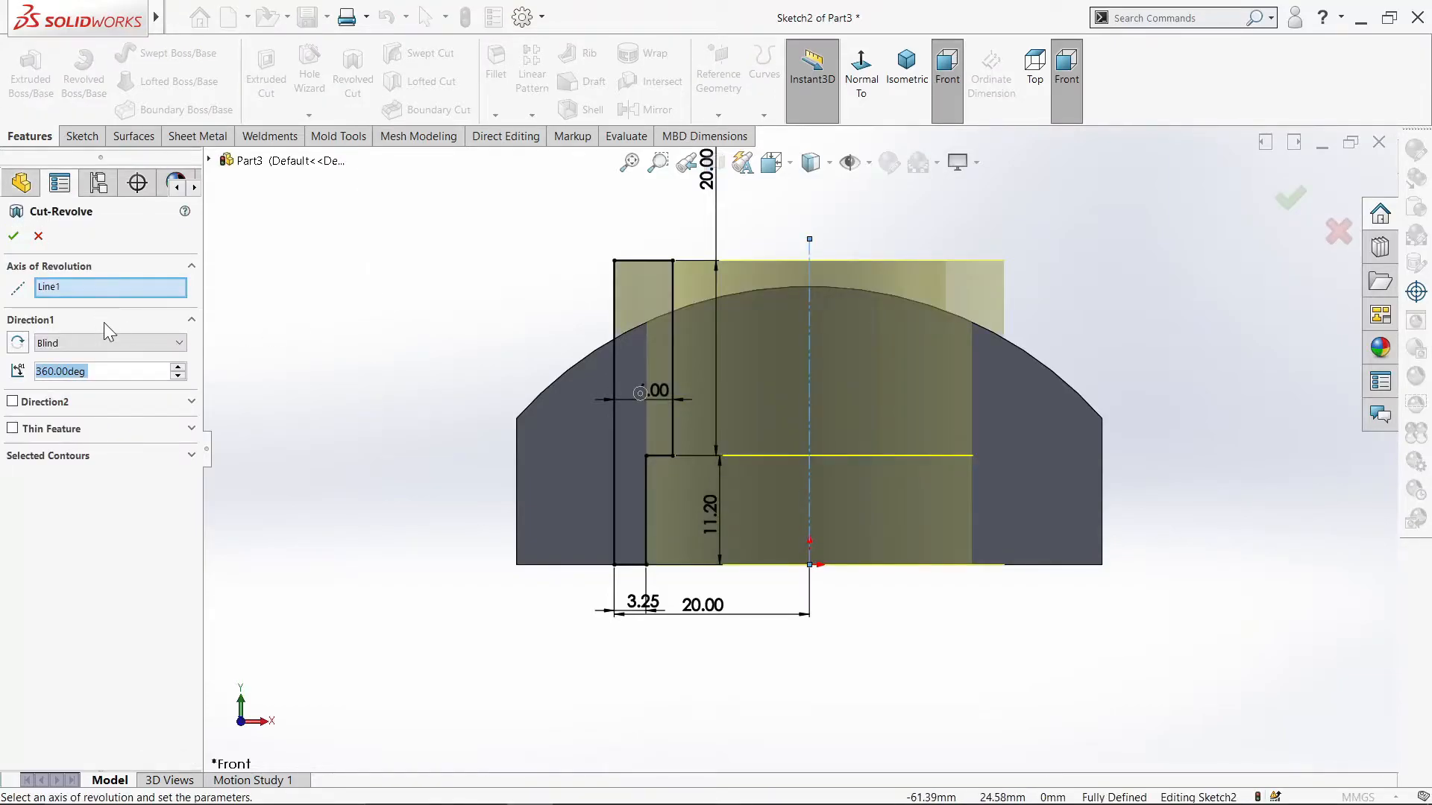
pyautogui.rightClick(92, 287)
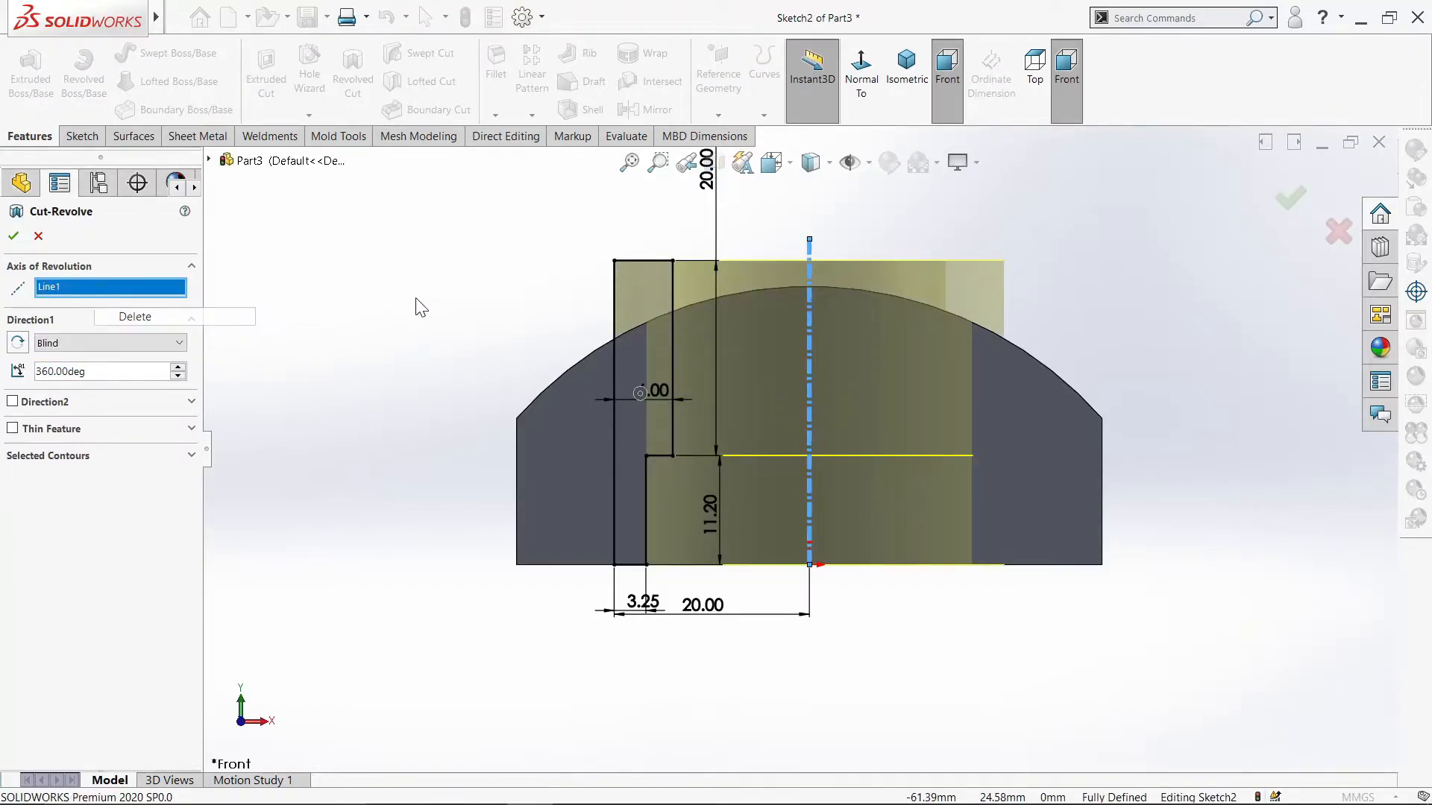
pyautogui.click(613, 303)
pyautogui.moveTo(416, 266); pyautogui.dragTo(501, 221, button='middle')
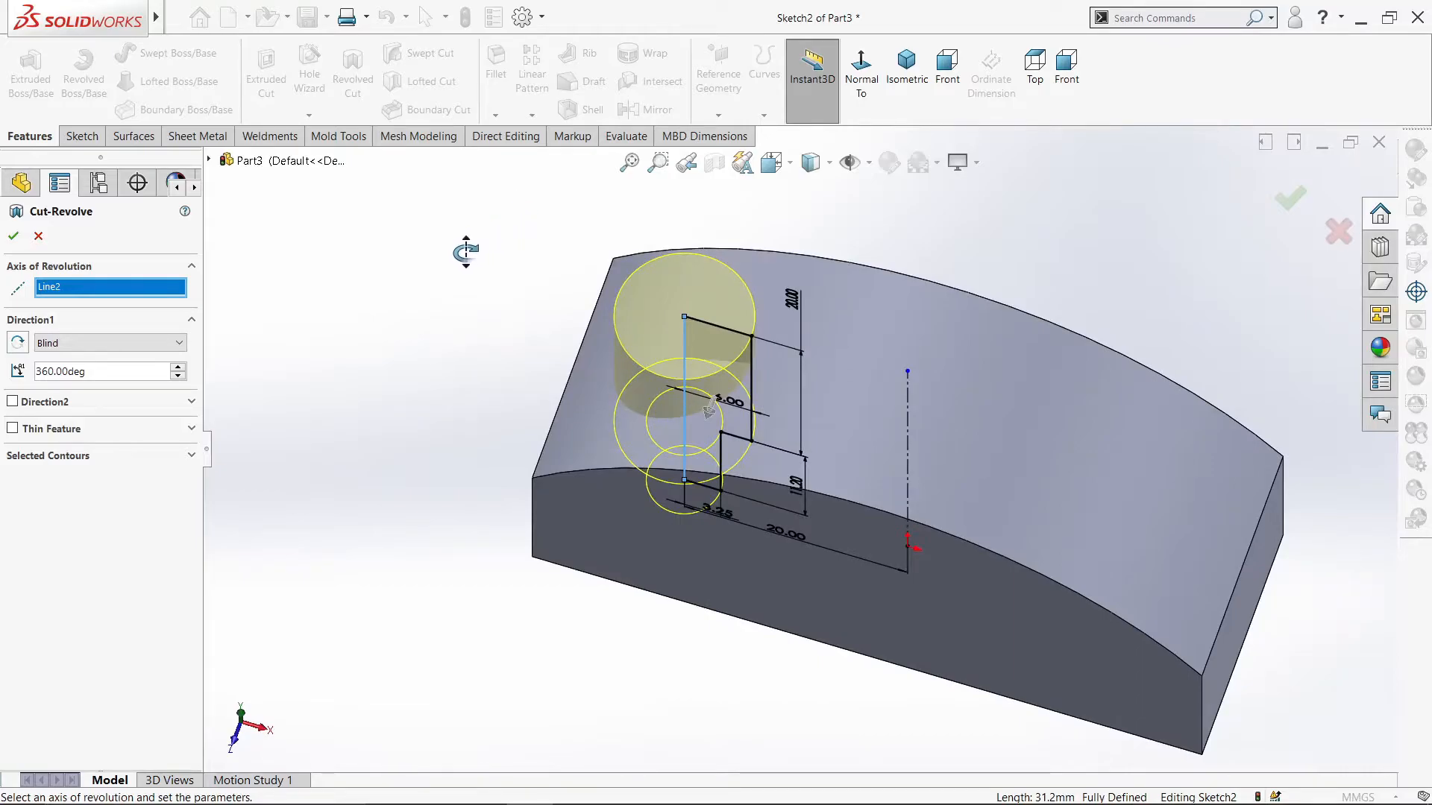
pyautogui.moveTo(364, 346)
pyautogui.mouseDown(button='middle')
pyautogui.moveTo(374, 336)
pyautogui.moveTo(362, 347)
pyautogui.mouseUp(button='middle')
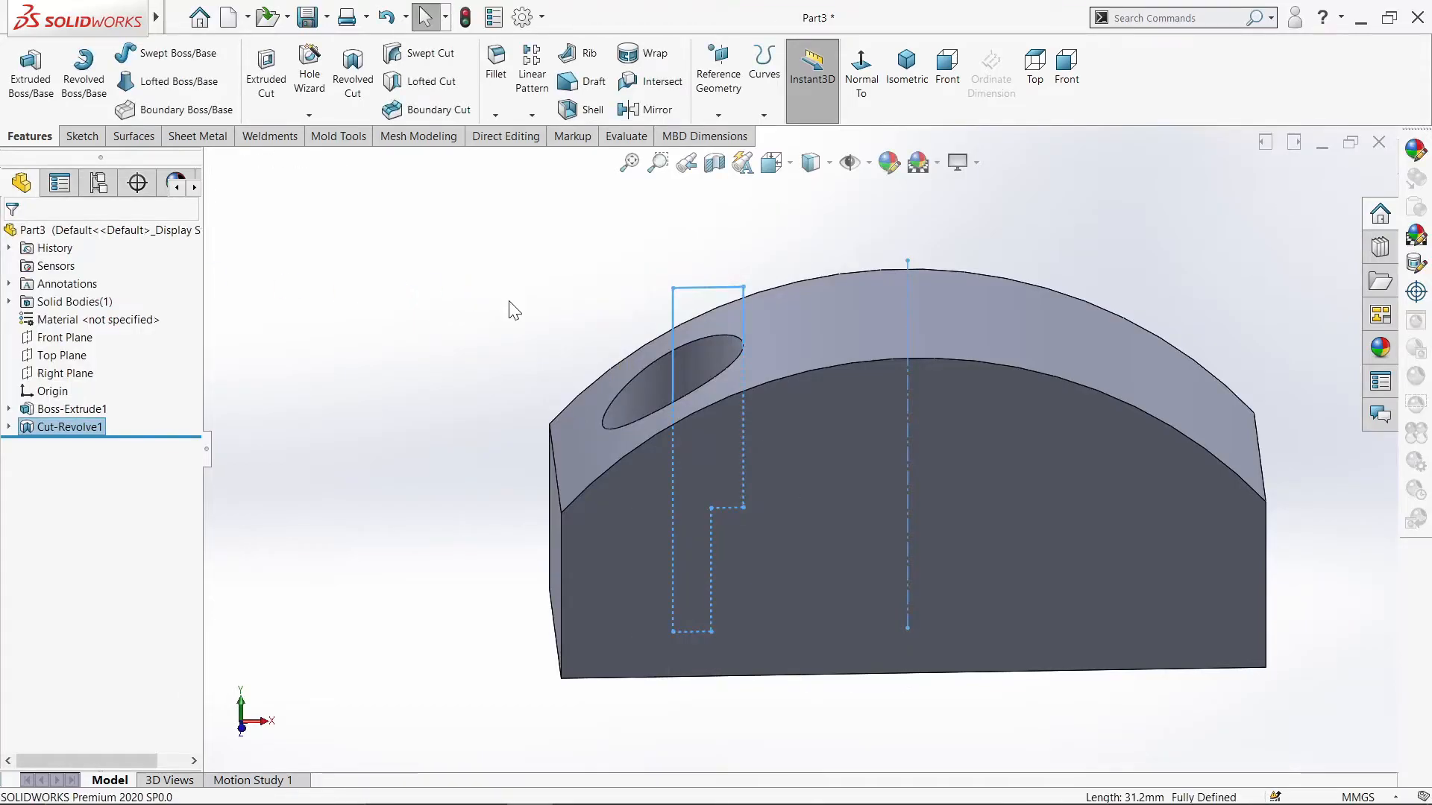
pyautogui.click(508, 310)
pyautogui.moveTo(507, 310)
pyautogui.mouseDown(button='middle')
pyautogui.moveTo(656, 383)
pyautogui.moveTo(641, 481)
pyautogui.moveTo(683, 345)
pyautogui.moveTo(724, 320)
pyautogui.mouseUp(button='middle')
# Step: Mirror the revolved cut about the Right Plane to make a second counterbored hole
pyautogui.click(910, 84)
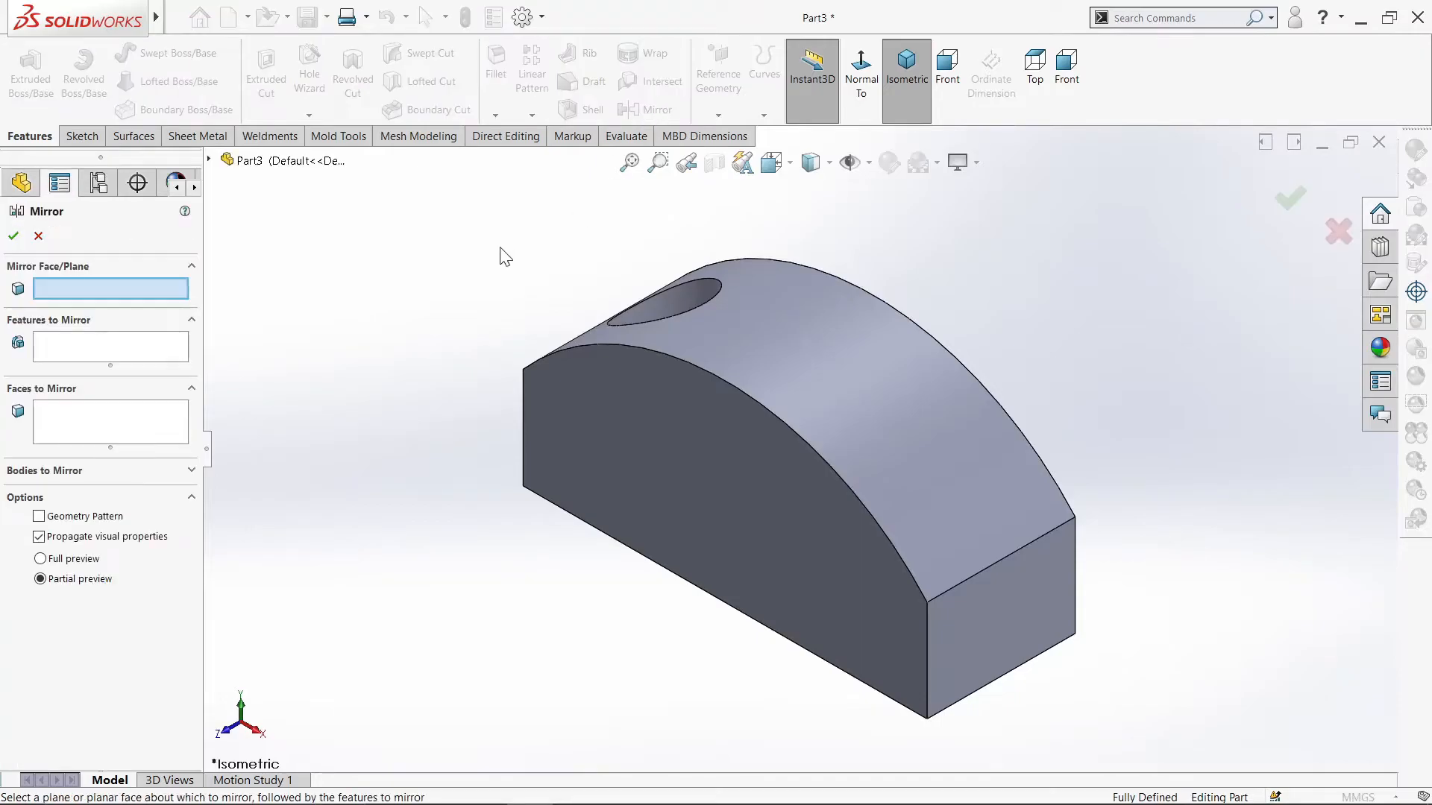
pyautogui.click(209, 161)
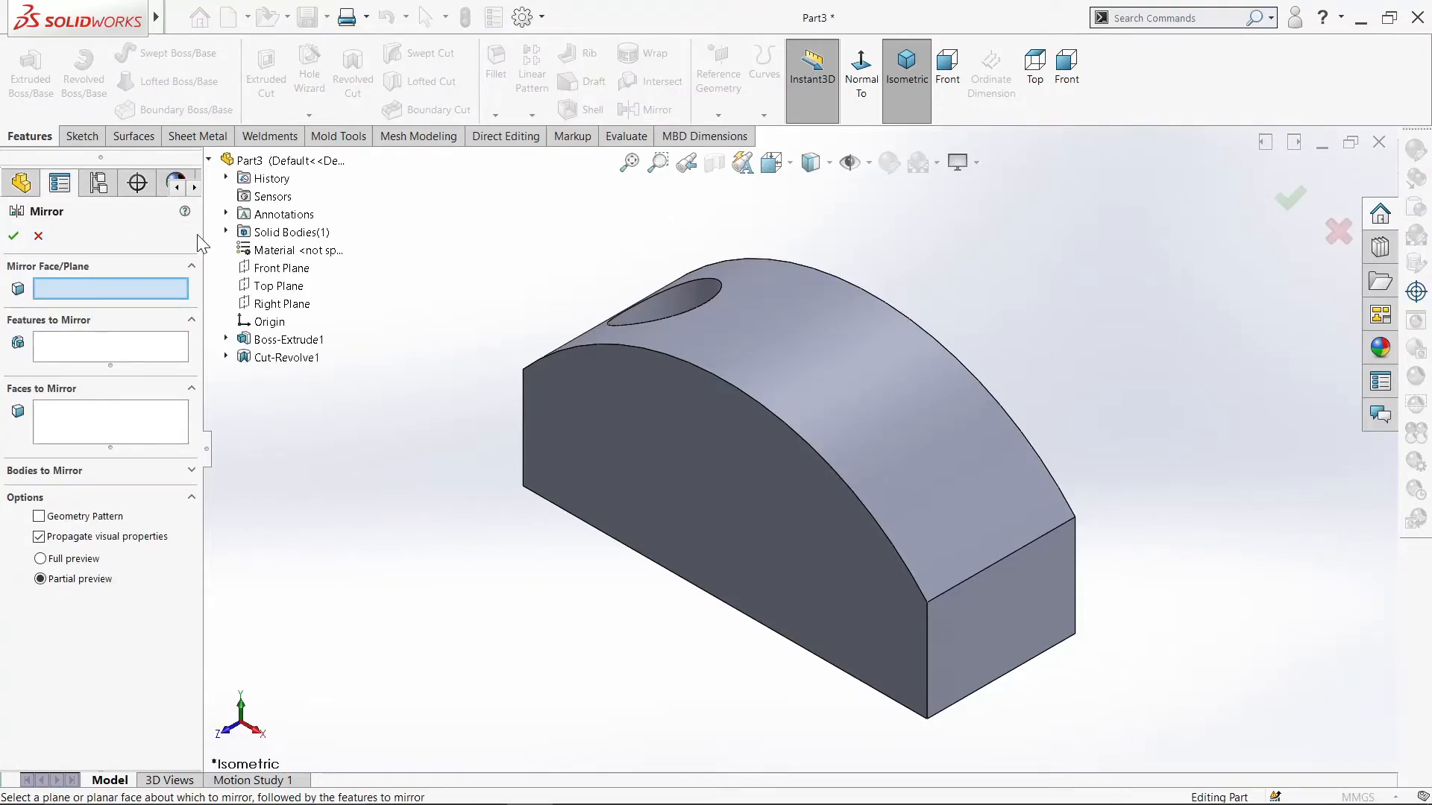
pyautogui.click(278, 304)
pyautogui.click(278, 304)
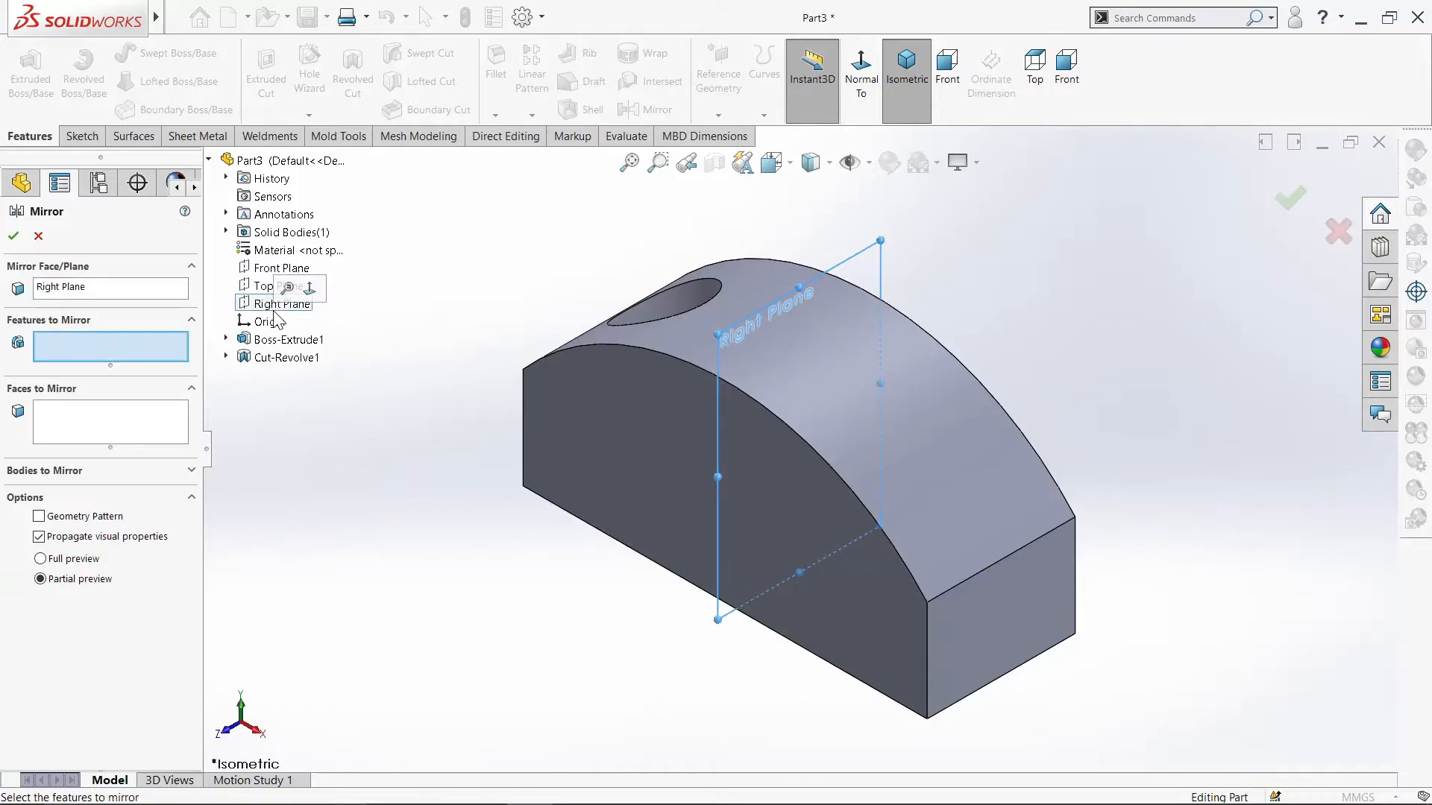
pyautogui.click(286, 358)
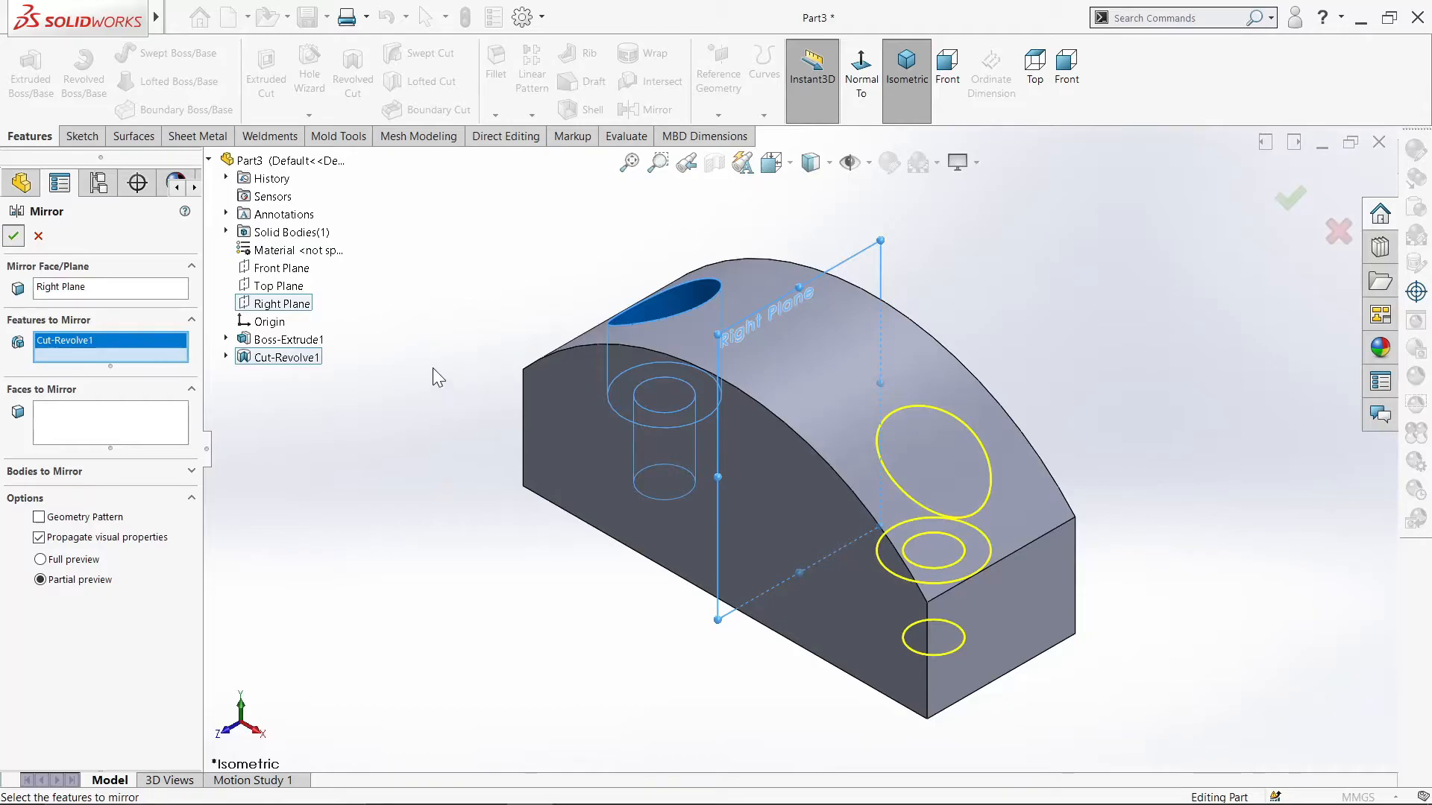
pyautogui.press('Return')
pyautogui.click(401, 304)
# Step: Start a new sketch on the body's flat front face and view it face-on
pyautogui.moveTo(419, 294); pyautogui.dragTo(492, 246, button='middle')
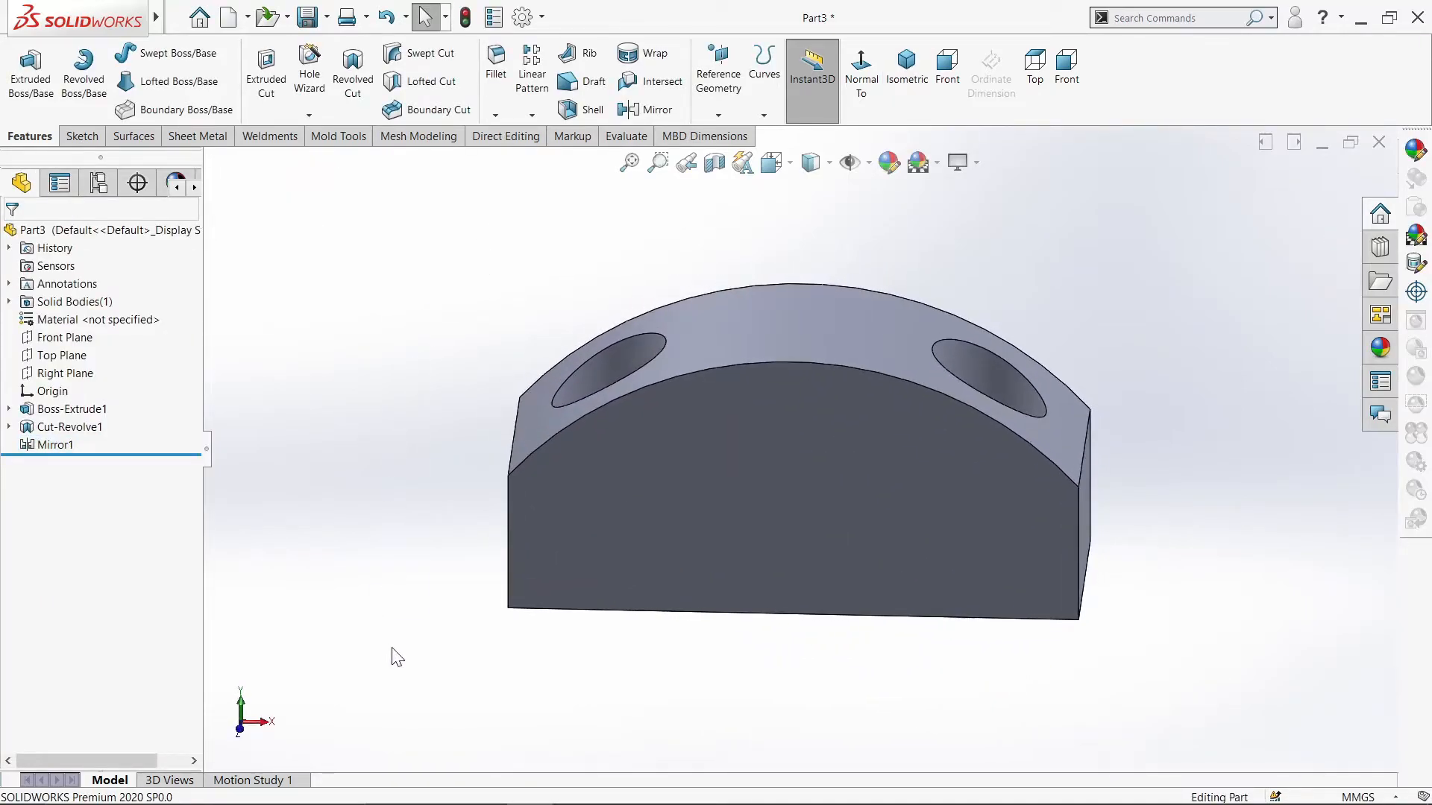
pyautogui.click(839, 500)
pyautogui.click(905, 458)
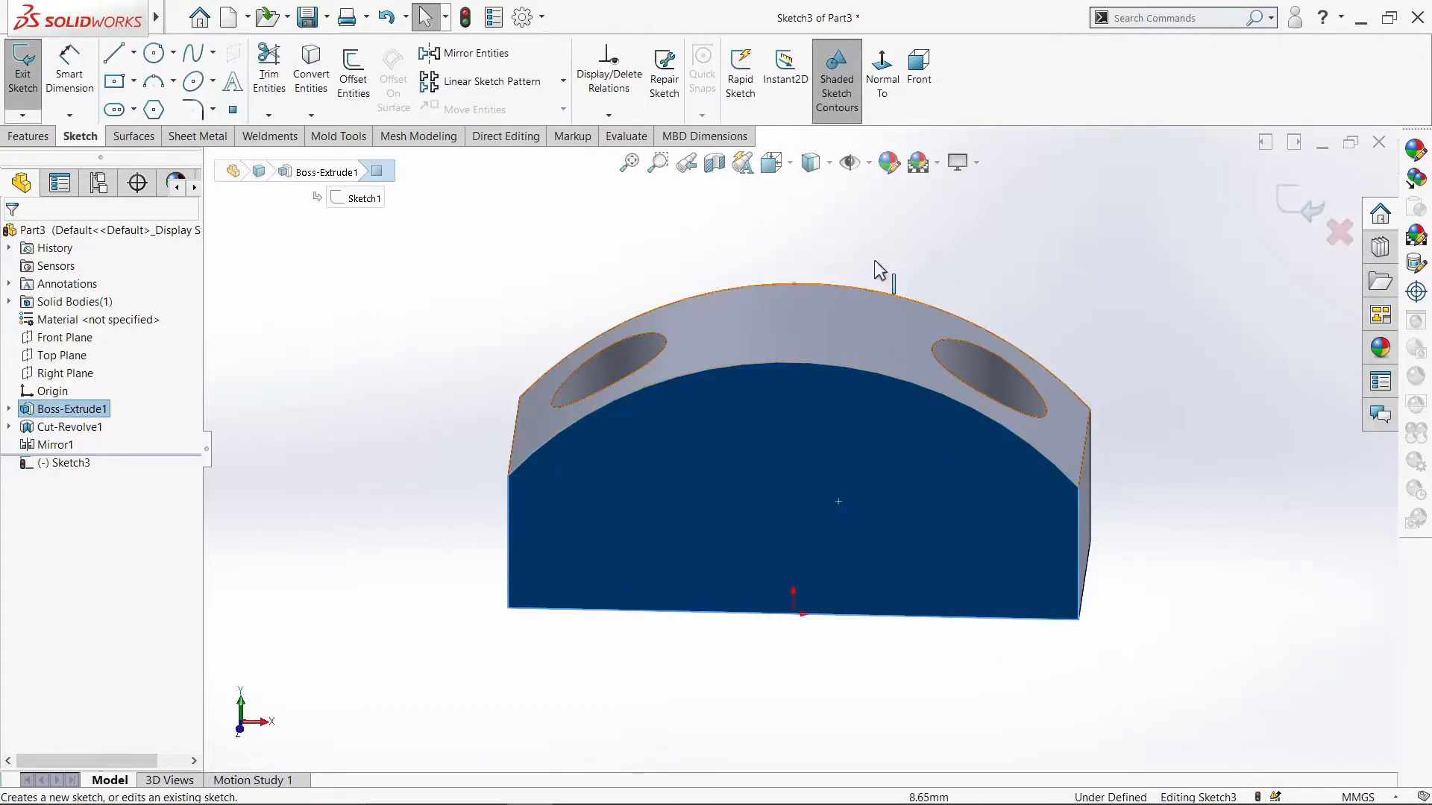
pyautogui.click(895, 88)
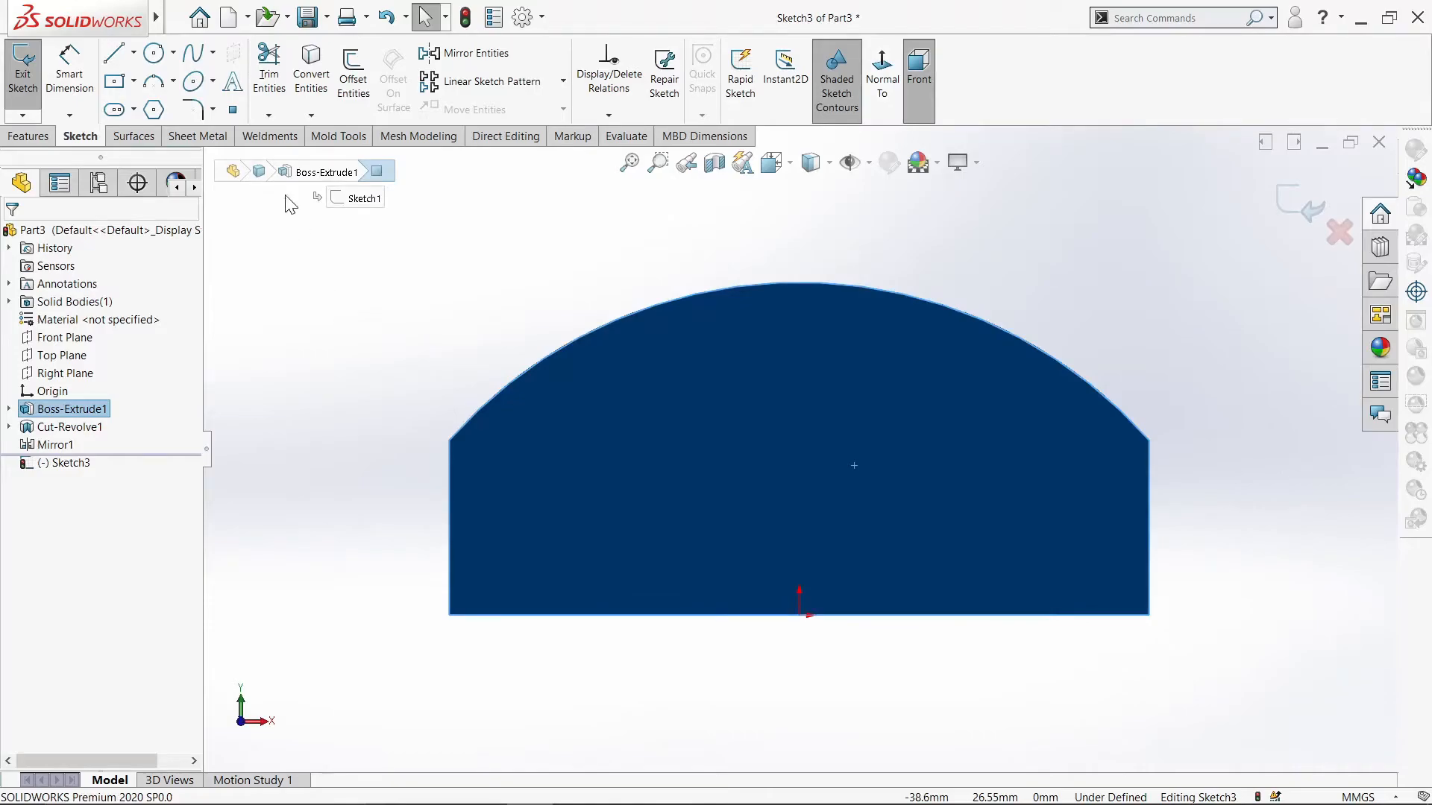
pyautogui.click(332, 223)
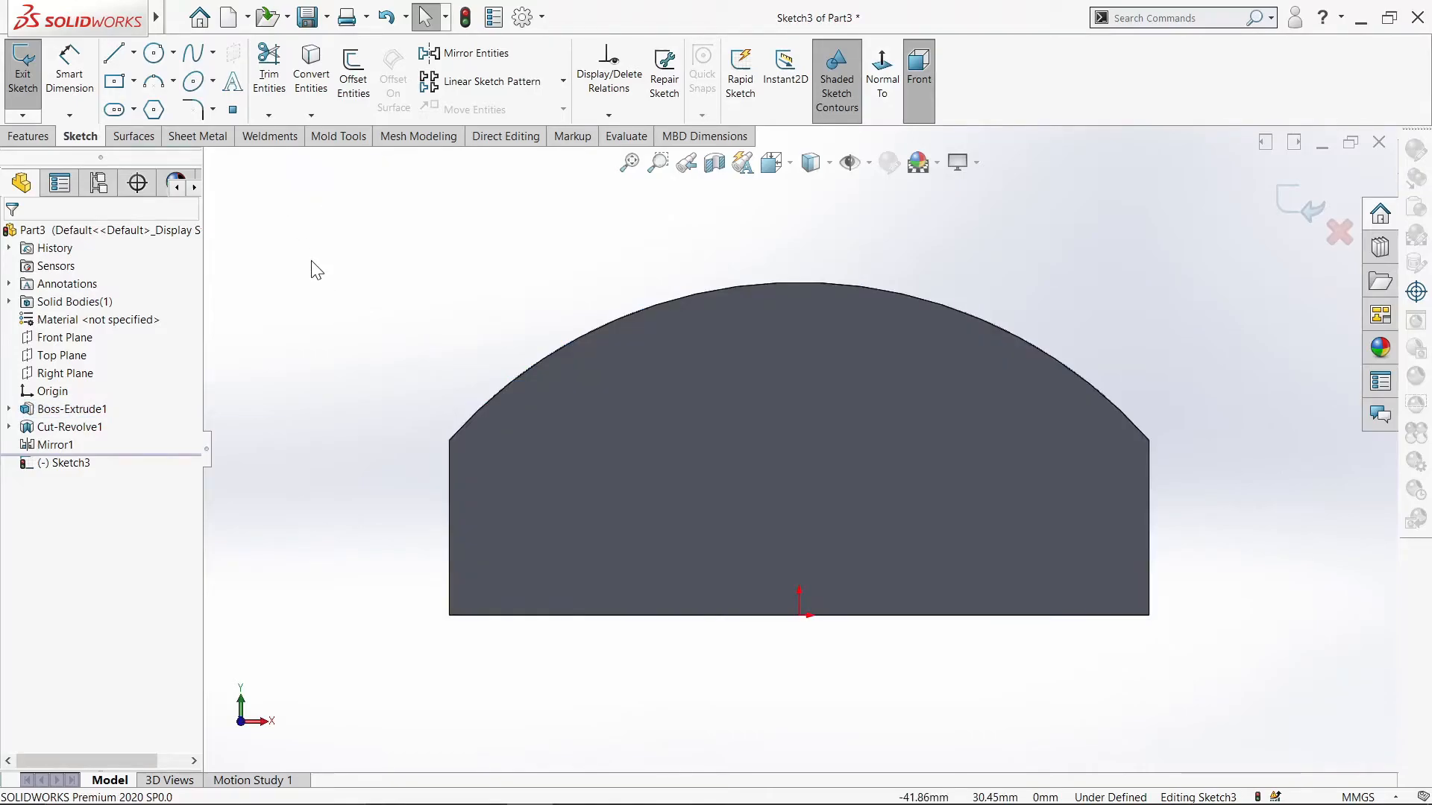
# Step: Draw a vertical centerline about 4.6 mm long upward from the origin
pyautogui.click(134, 54)
pyautogui.click(145, 93)
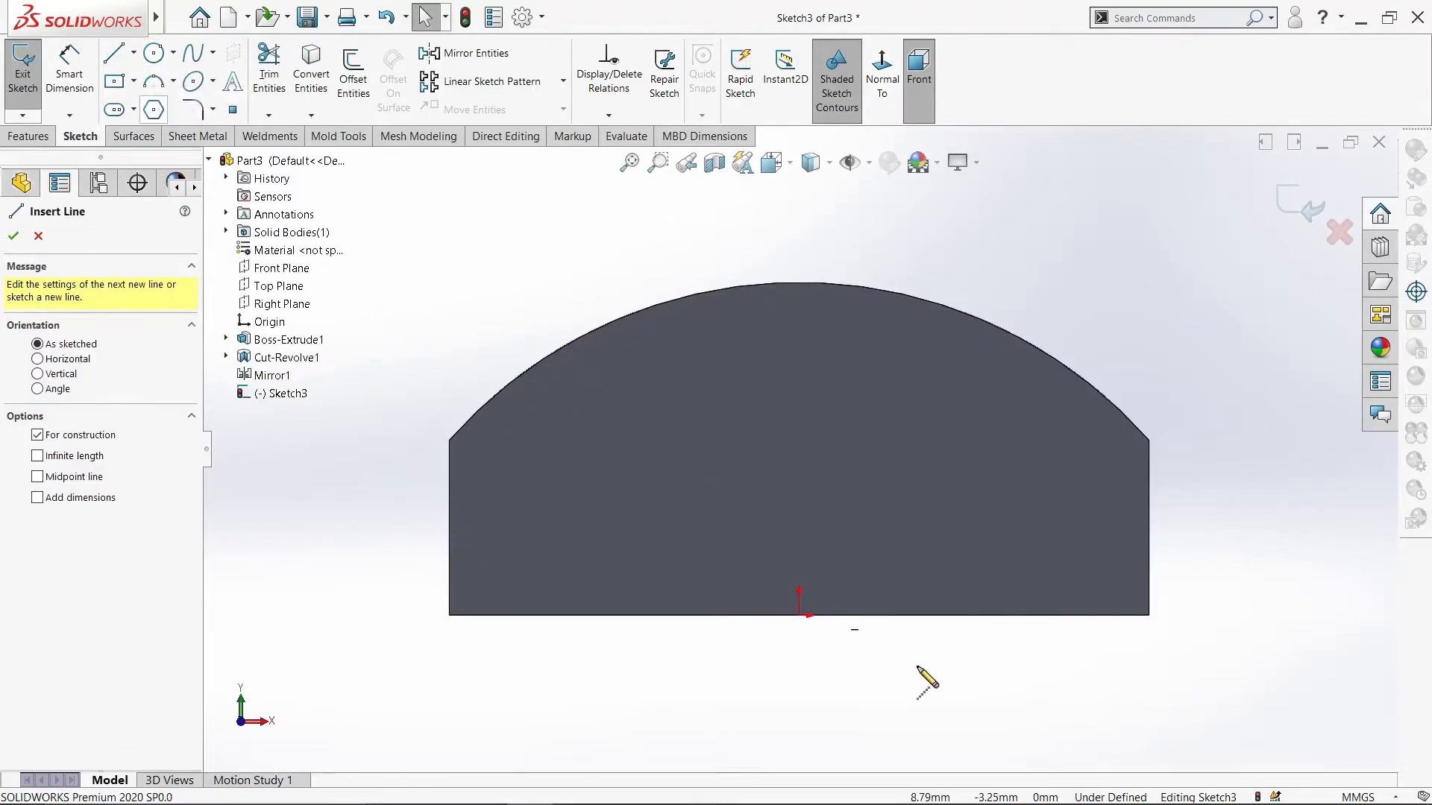
pyautogui.click(800, 616)
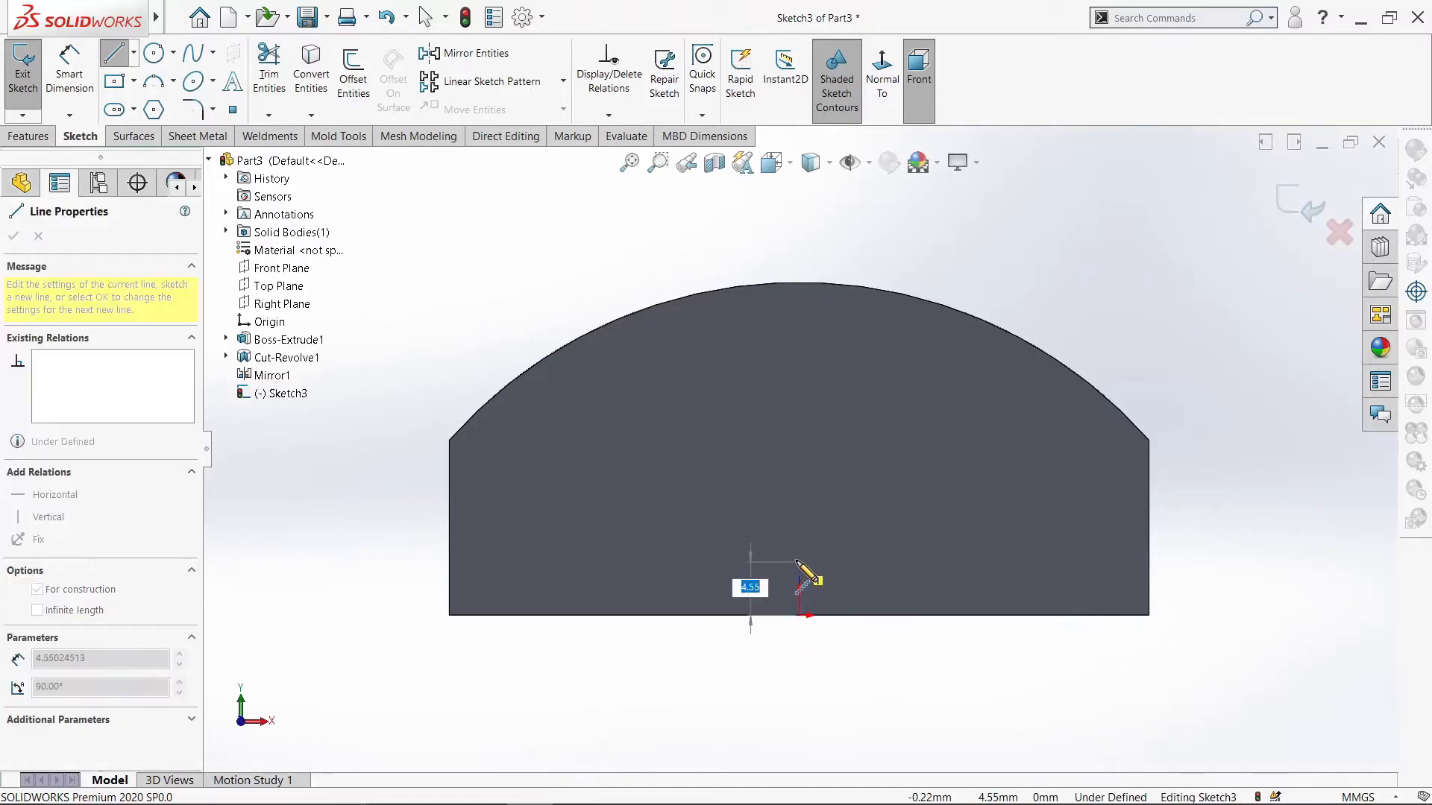
pyautogui.click(800, 561)
pyautogui.rightClick(804, 562)
pyautogui.click(850, 592)
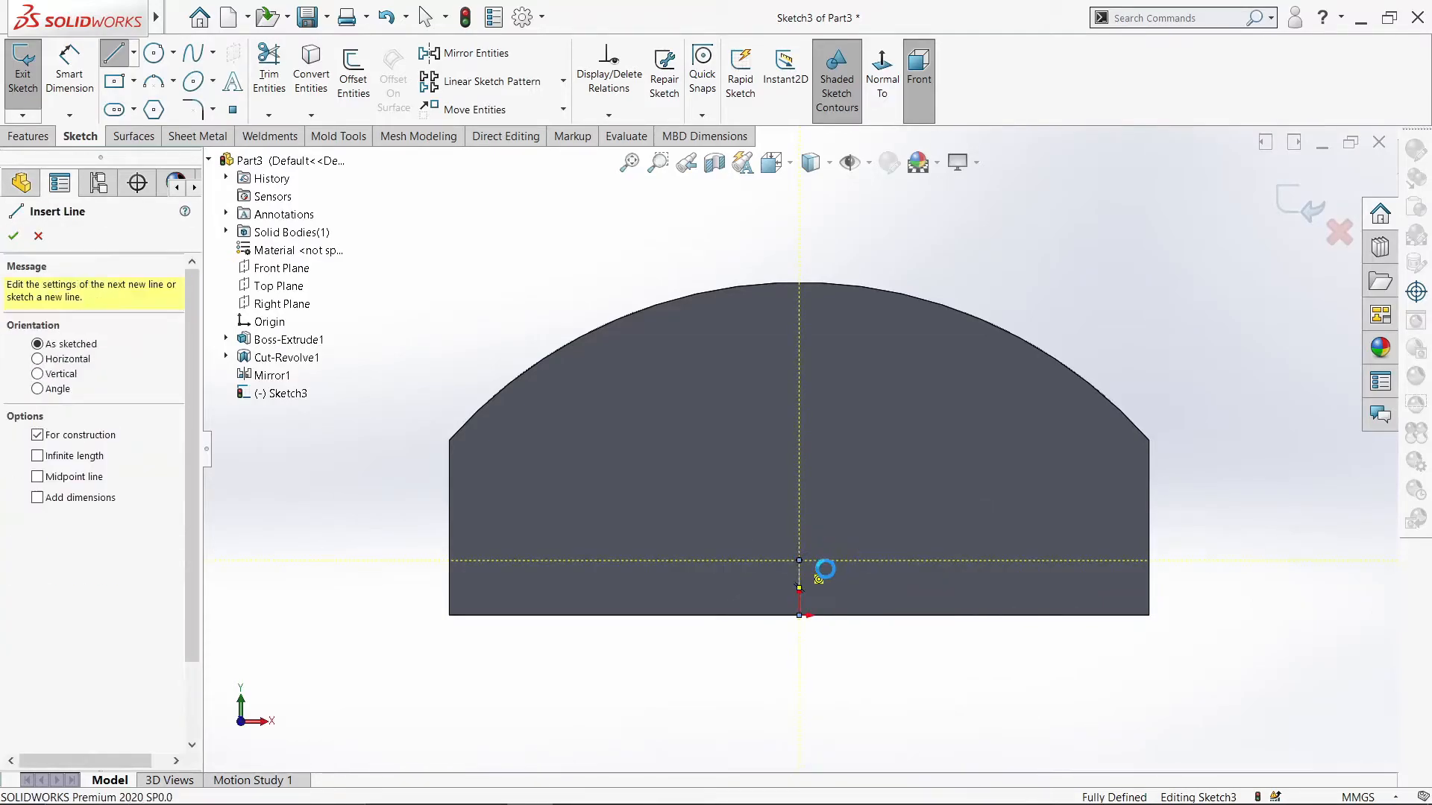
pyautogui.press('Escape')
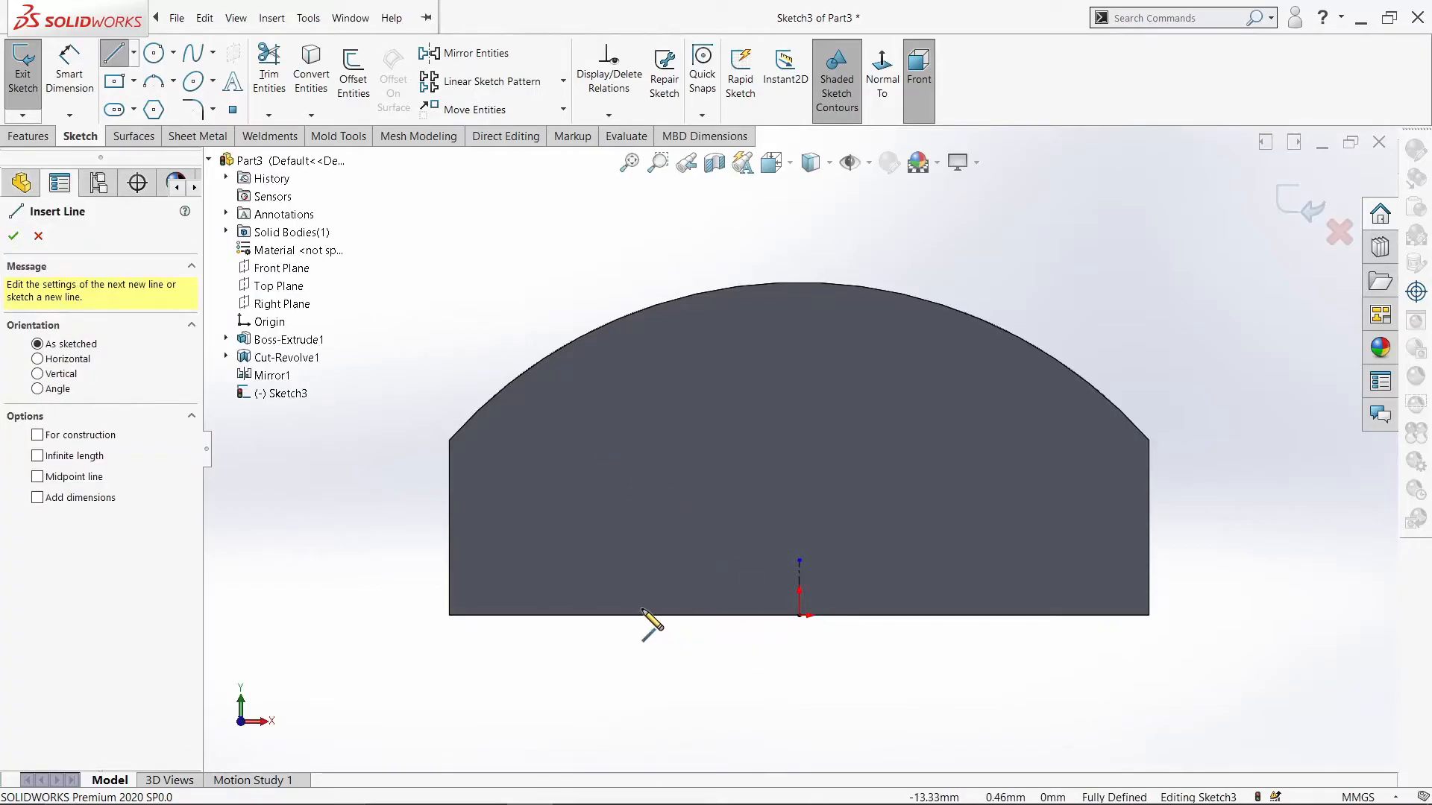
# Step: Sketch a corner rectangle about 2.6 mm tall standing on the body's bottom edge and spanning the origin
pyautogui.click(134, 81)
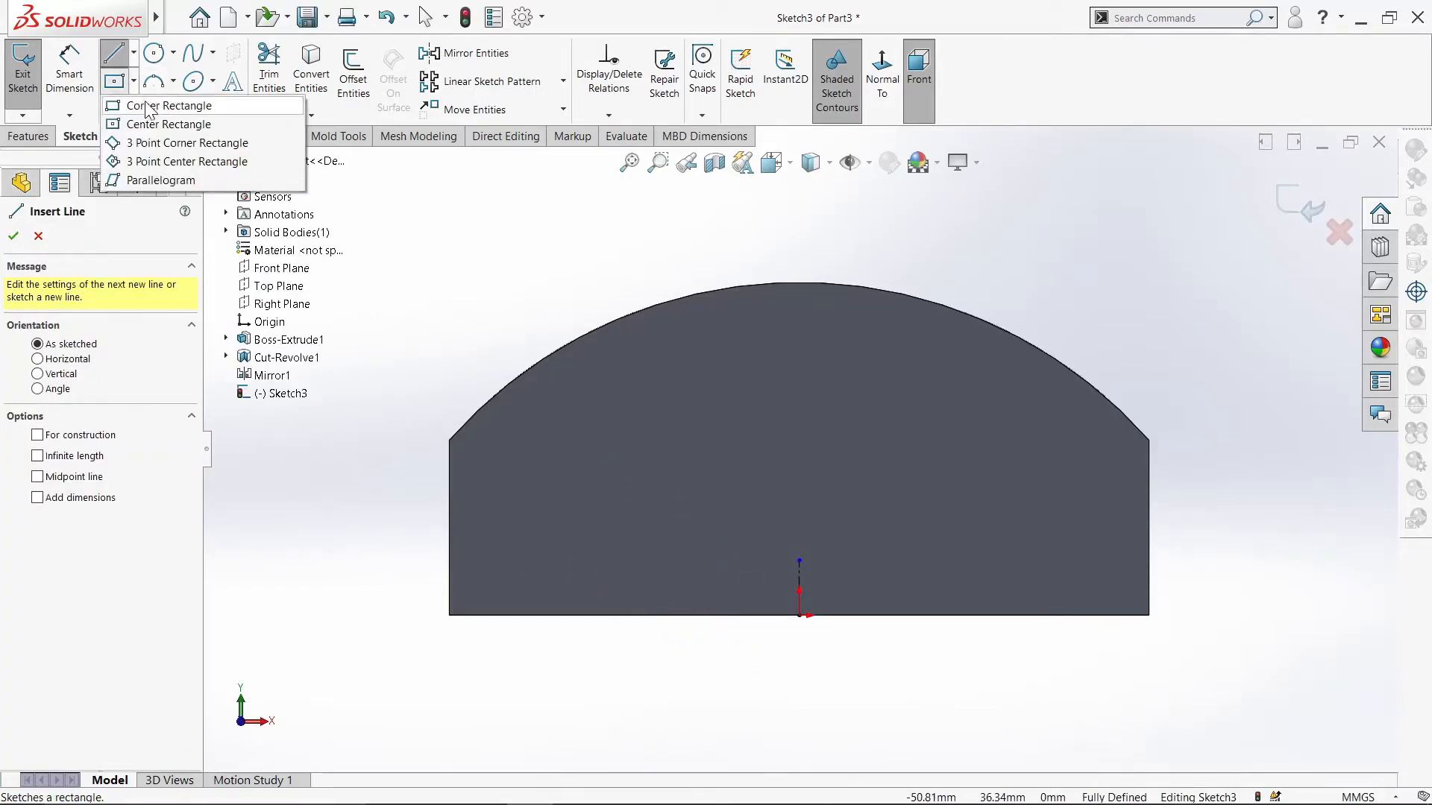
pyautogui.press('Escape')
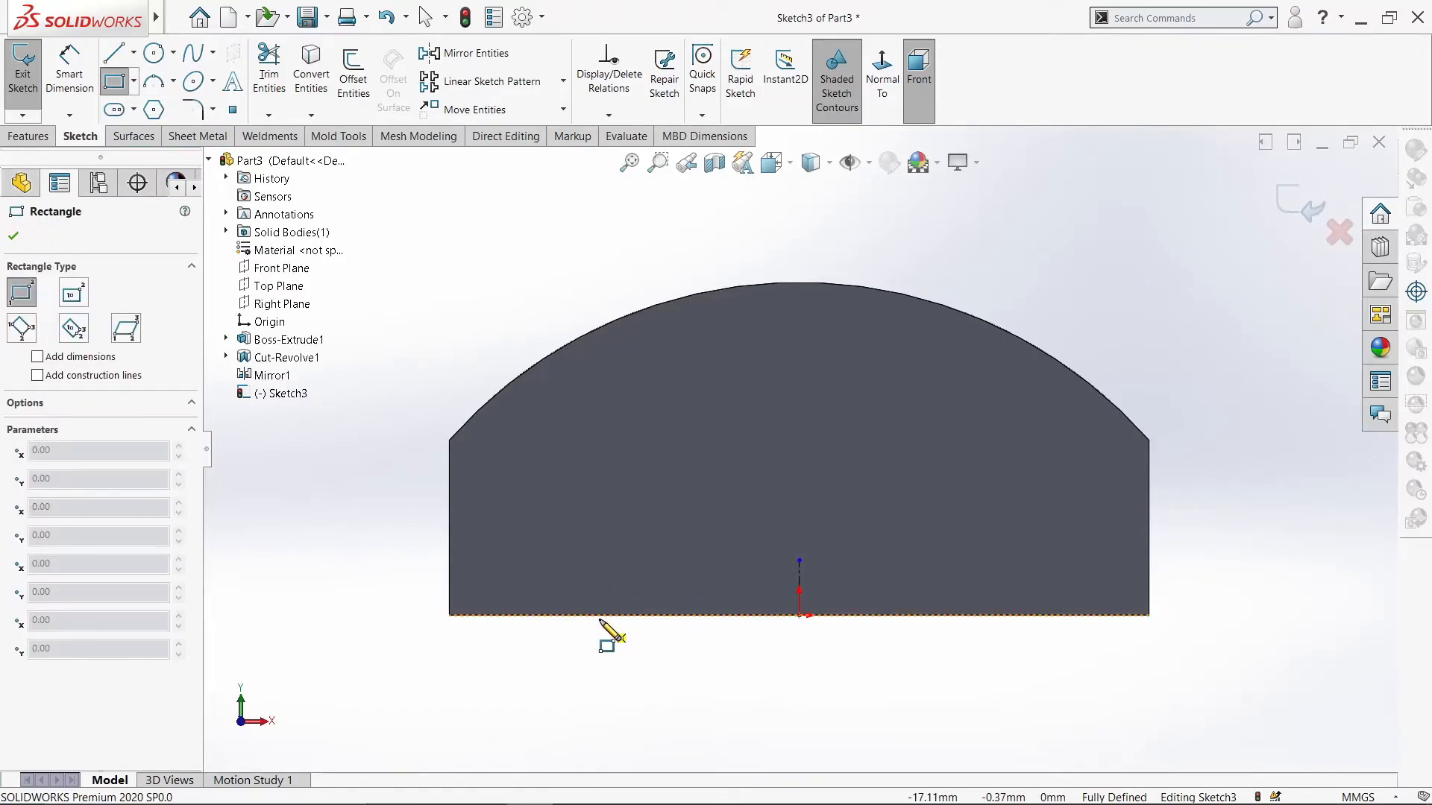
pyautogui.click(600, 615)
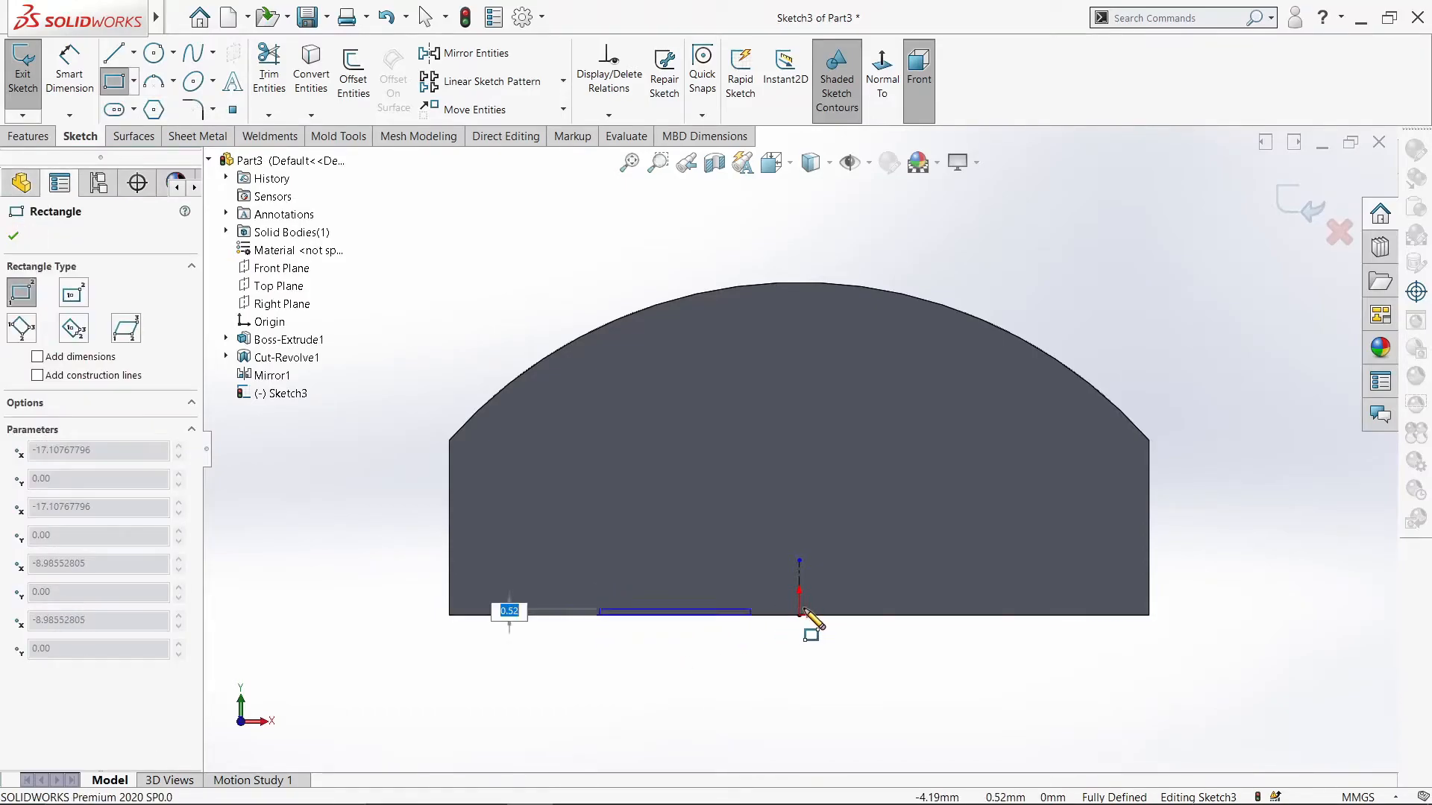
pyautogui.click(1012, 585)
pyautogui.rightClick(1014, 588)
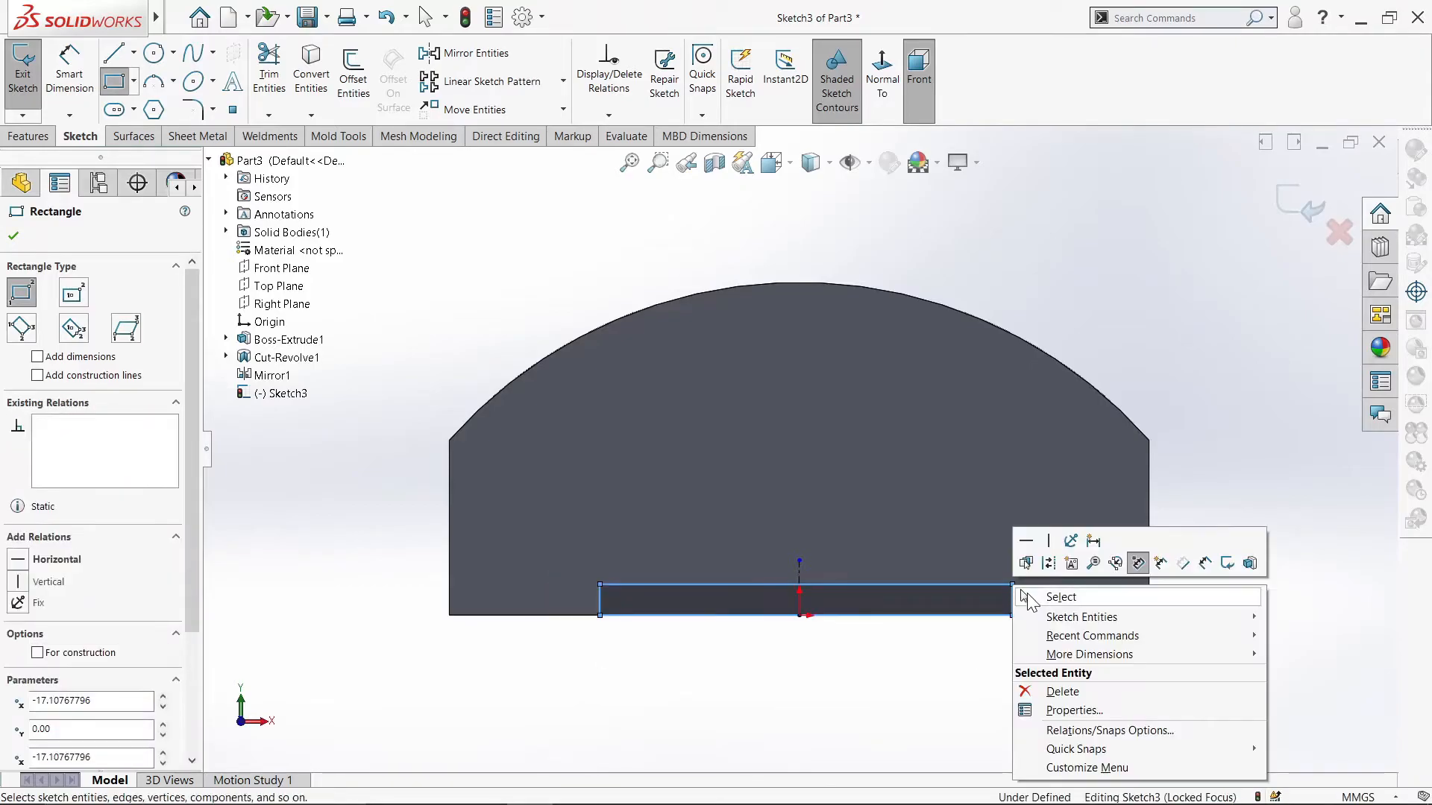
pyautogui.click(1025, 602)
# Step: Make the midpoint of the rectangle's bottom line coincident with the origin
pyautogui.click(69, 70)
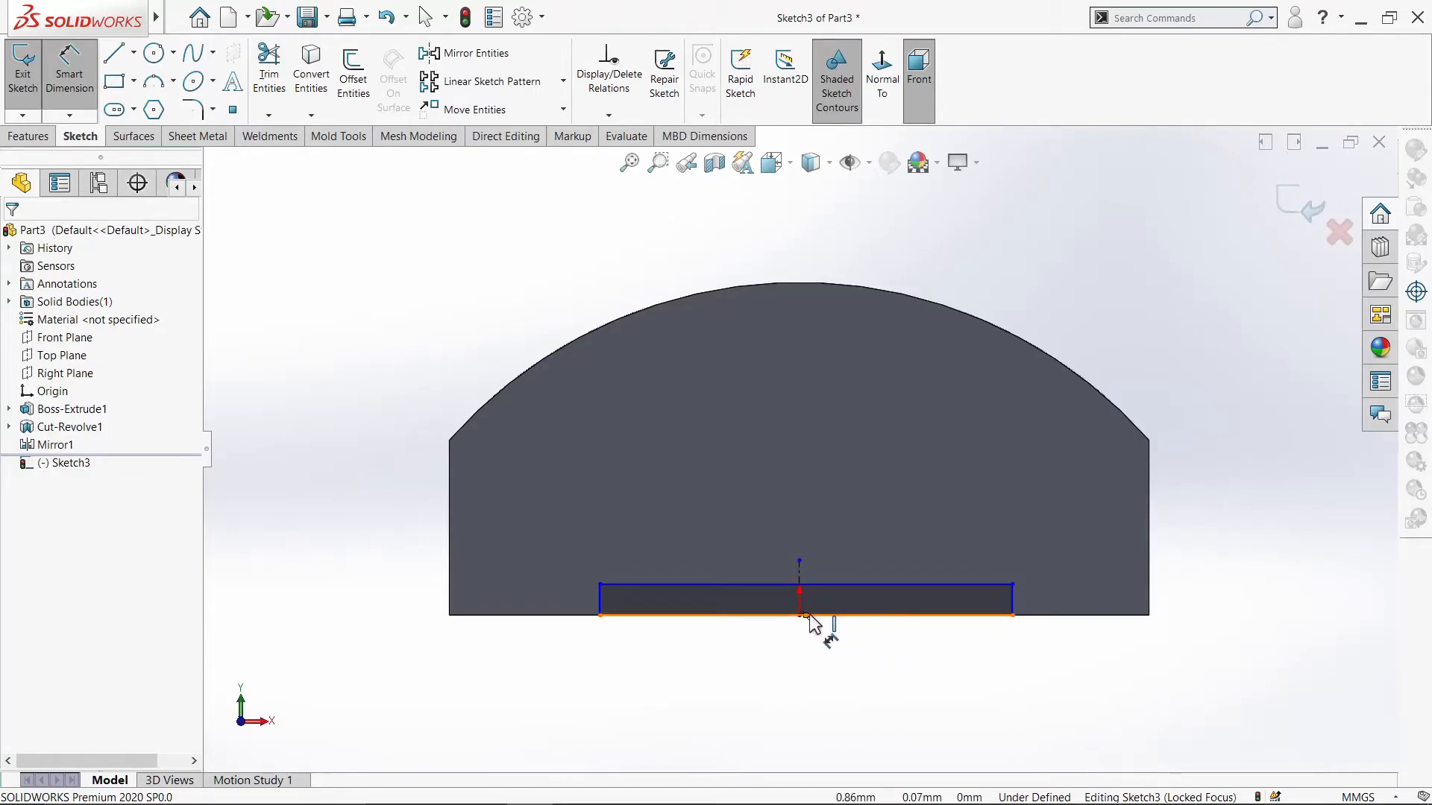
pyautogui.rightClick(266, 239)
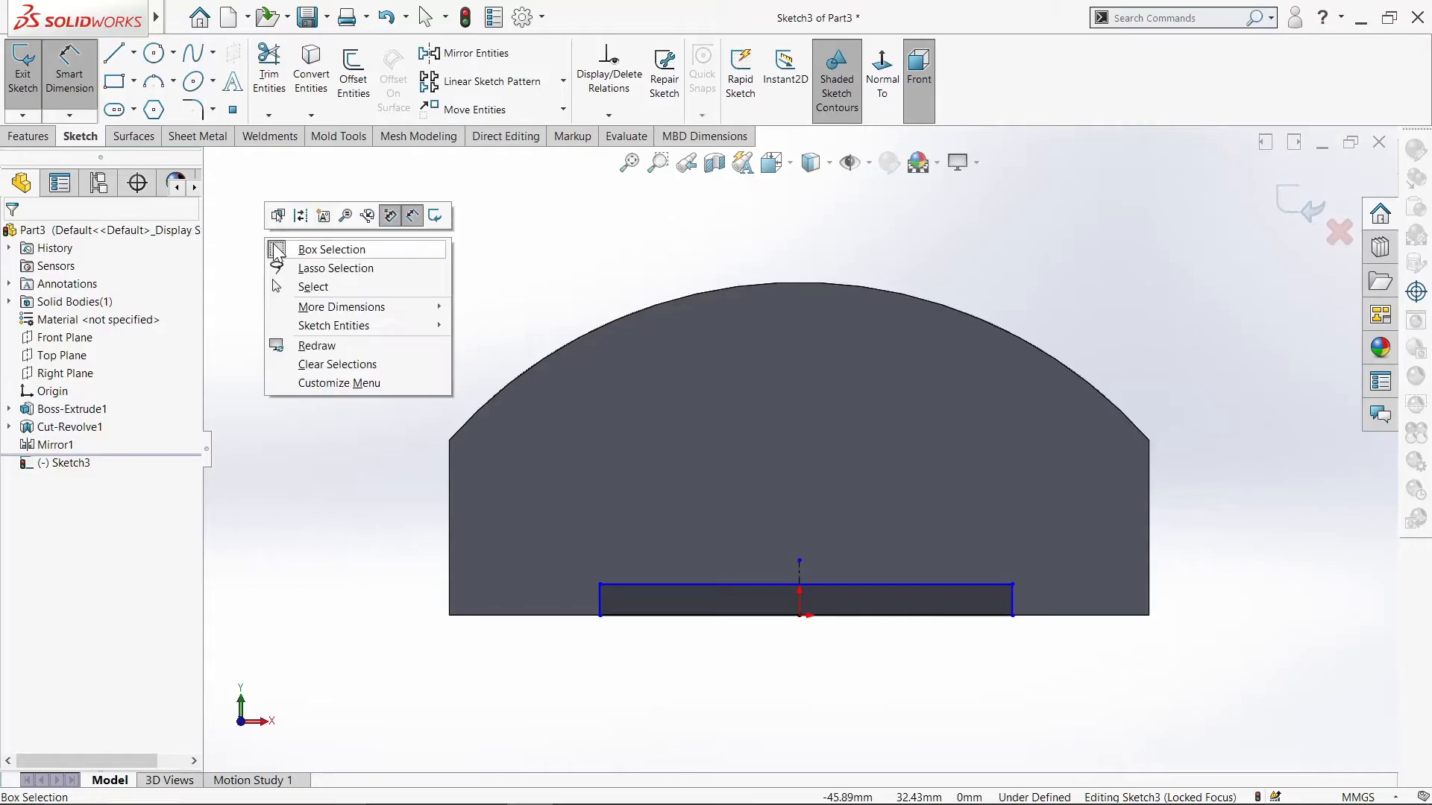
pyautogui.click(319, 289)
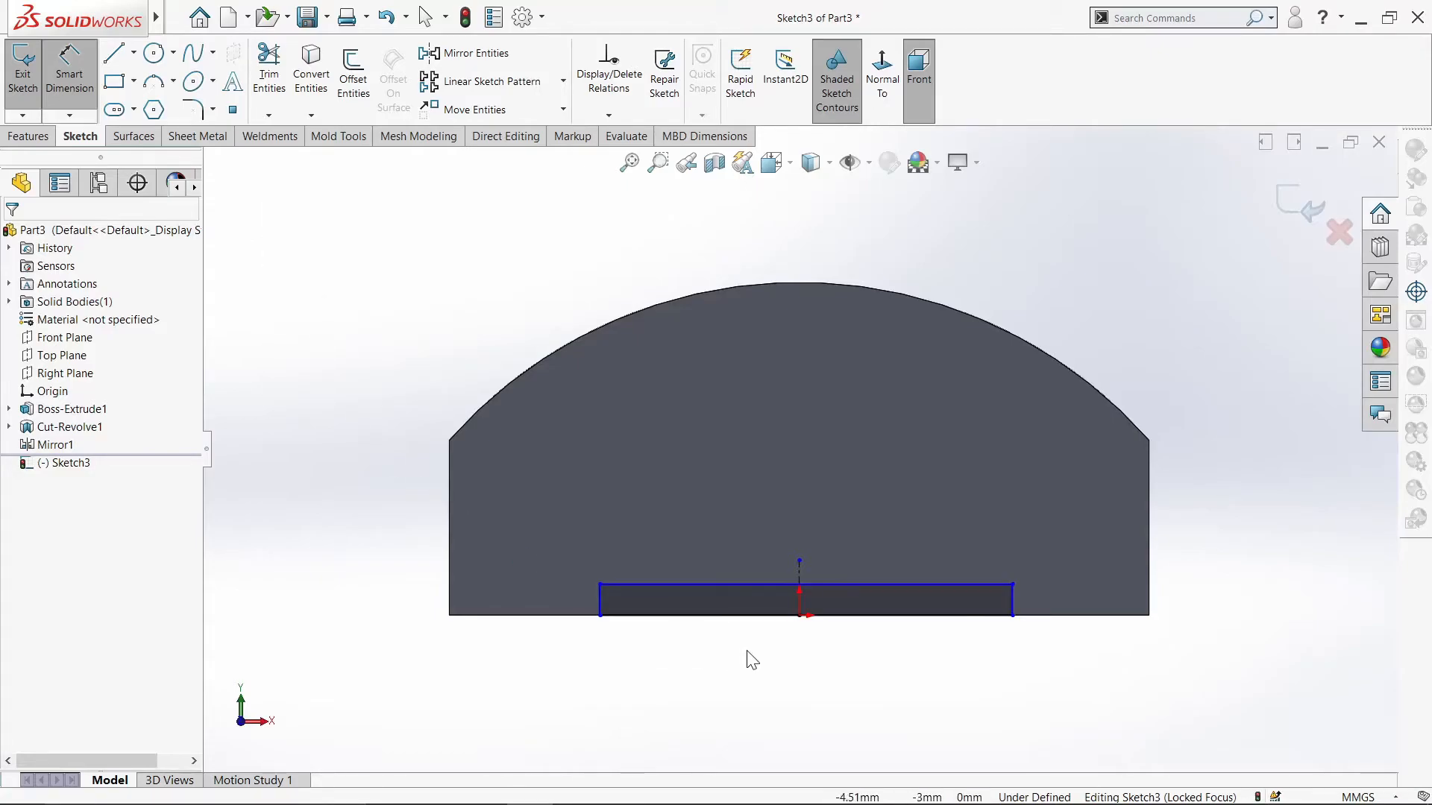
pyautogui.click(800, 617)
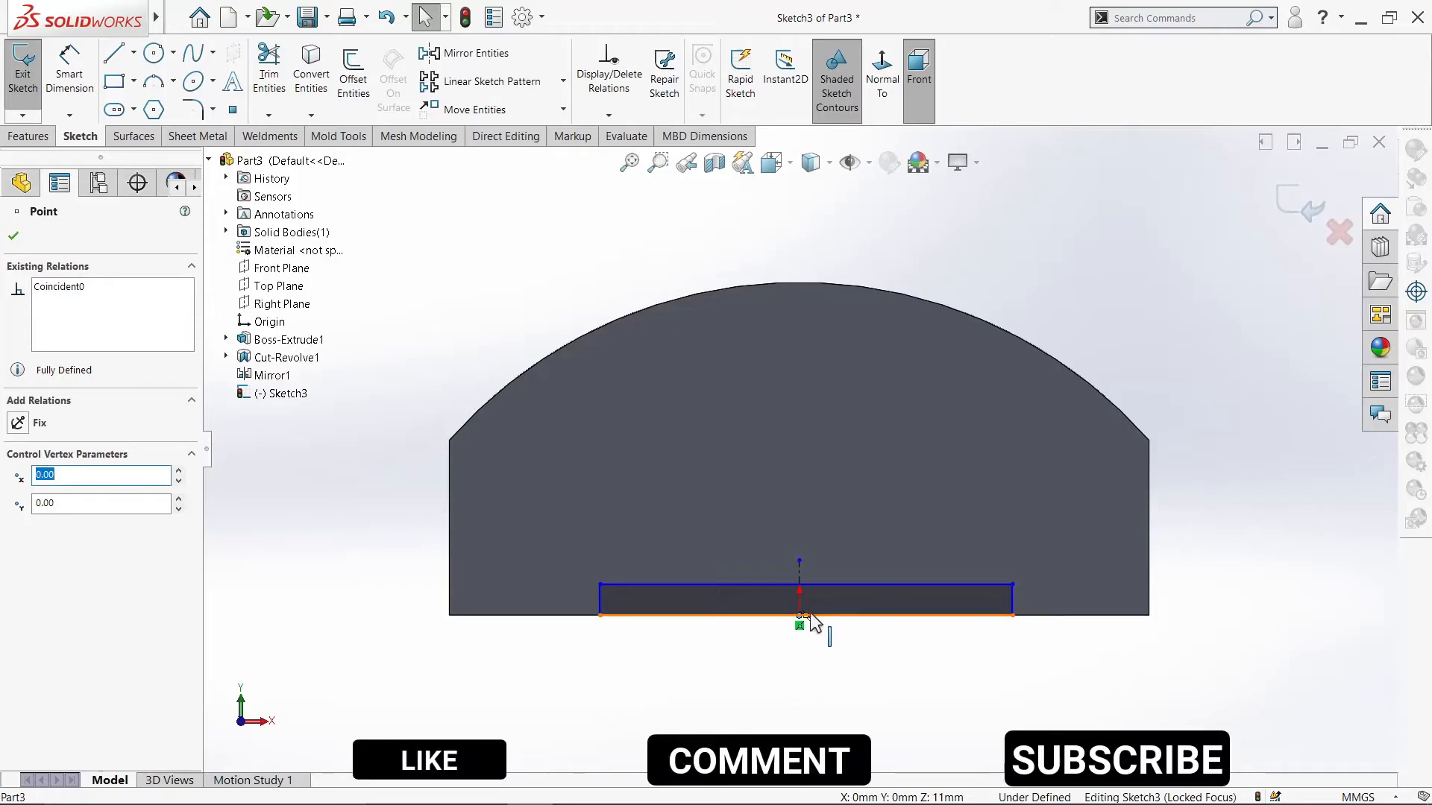
pyautogui.click(806, 616)
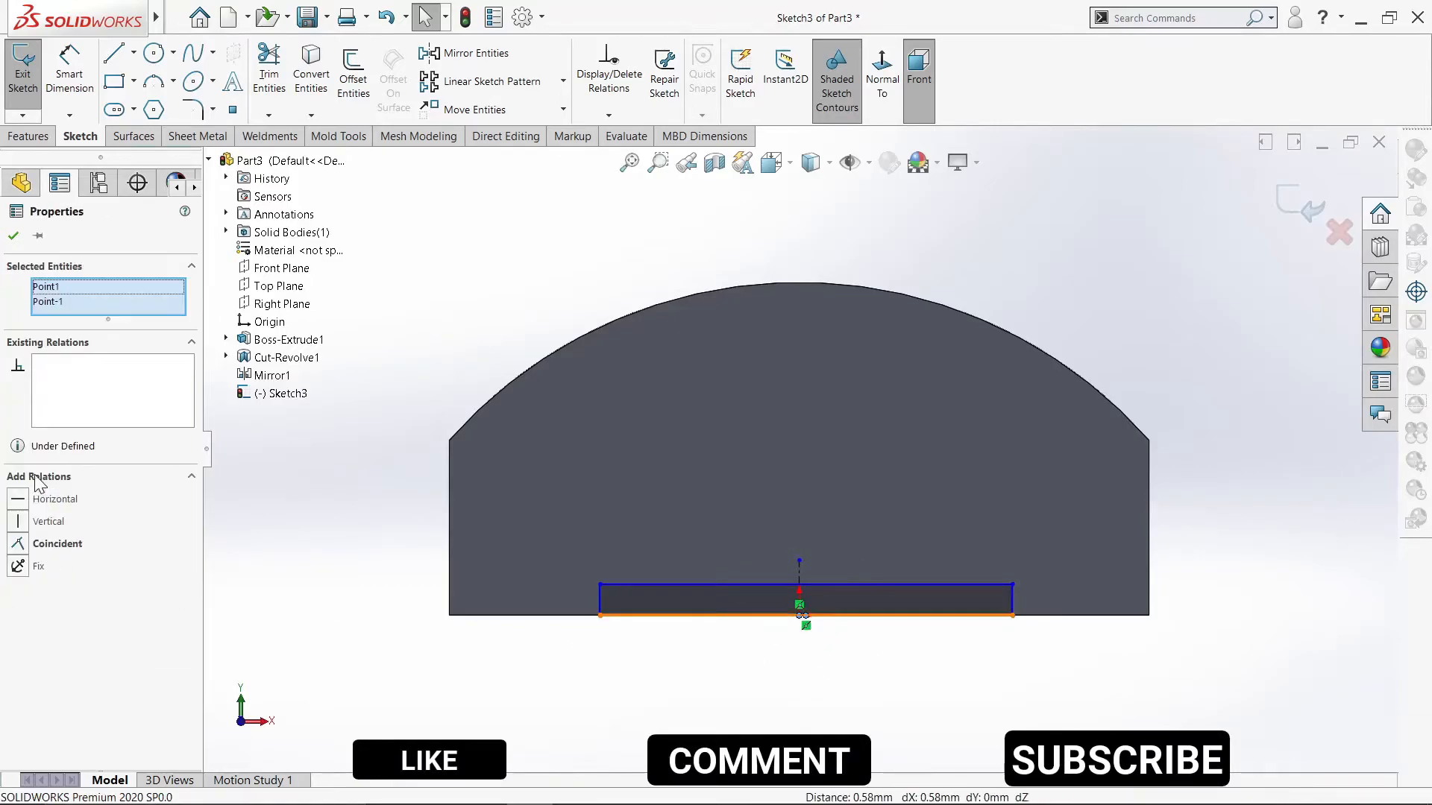
pyautogui.click(18, 543)
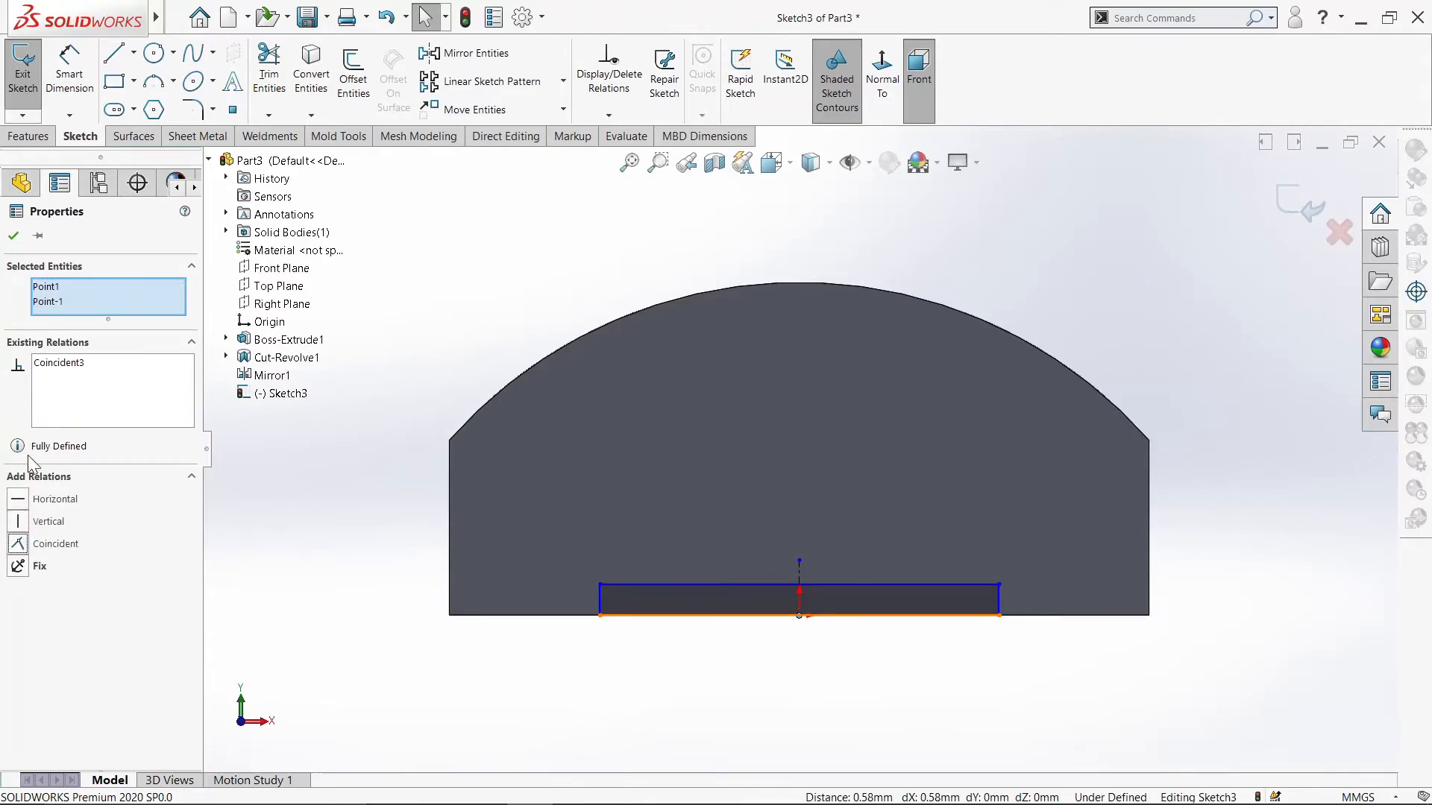
pyautogui.click(14, 237)
# Step: Dimension the rectangle as 2 mm high and 32 mm wide
pyautogui.click(54, 54)
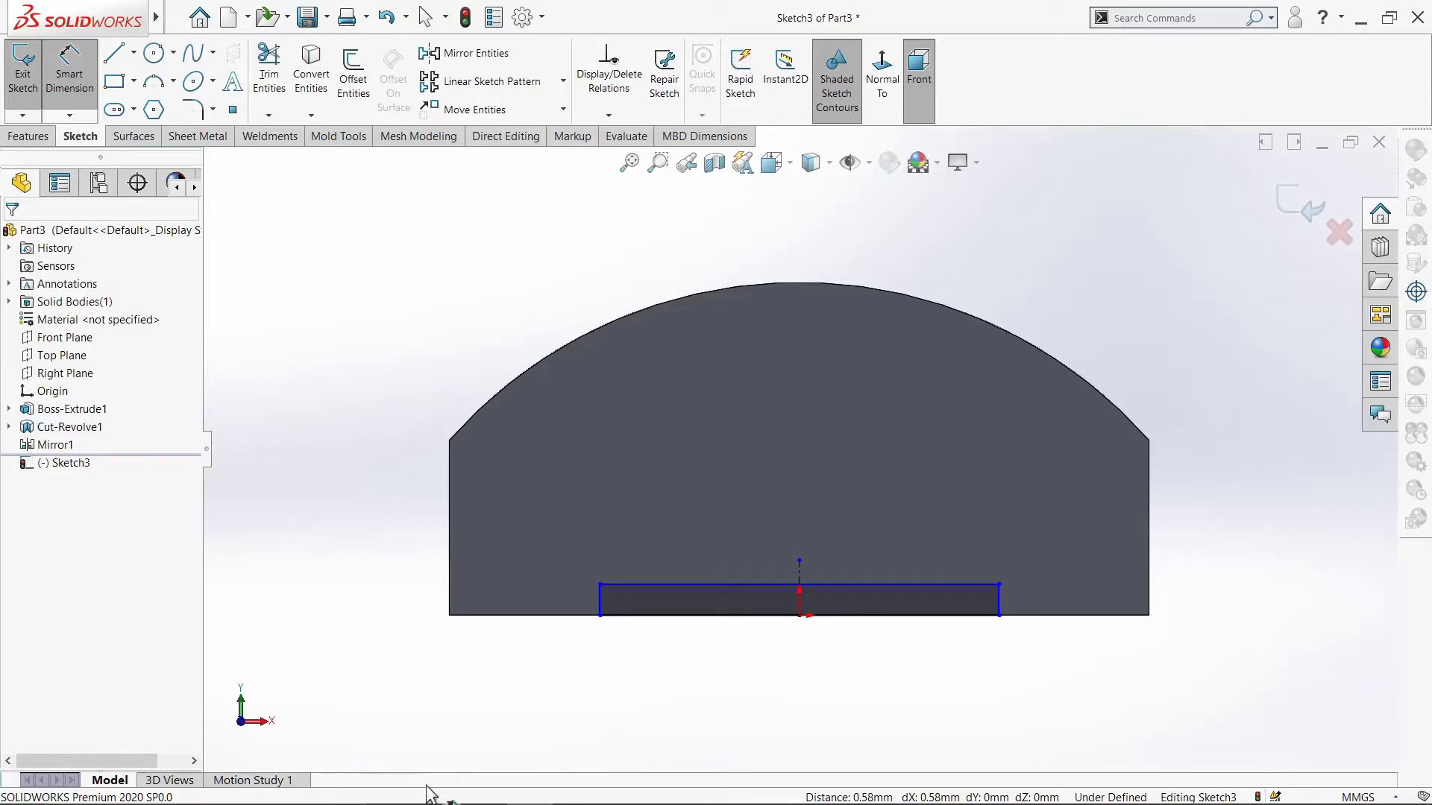
pyautogui.click(599, 595)
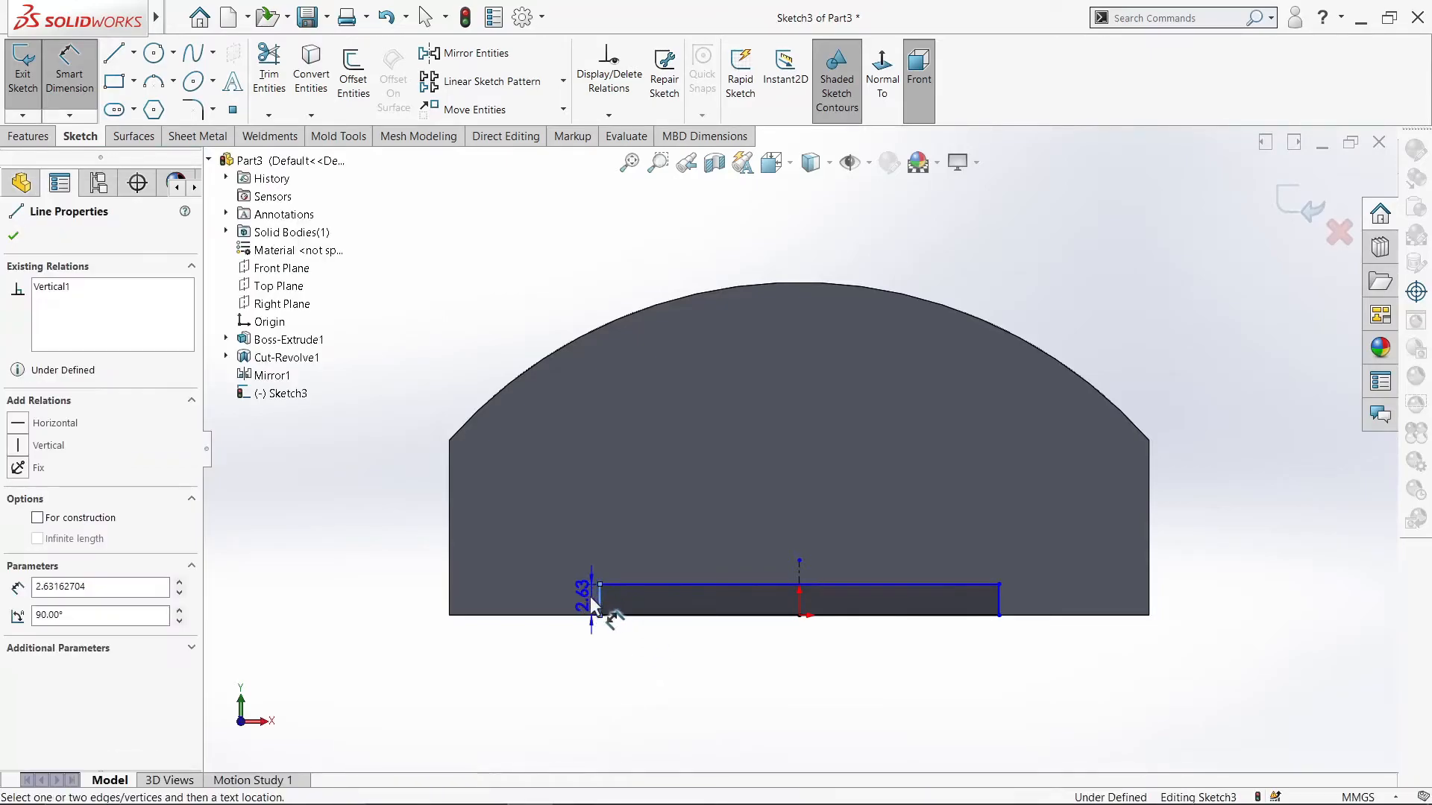
pyautogui.click(592, 598)
pyautogui.press('Return')
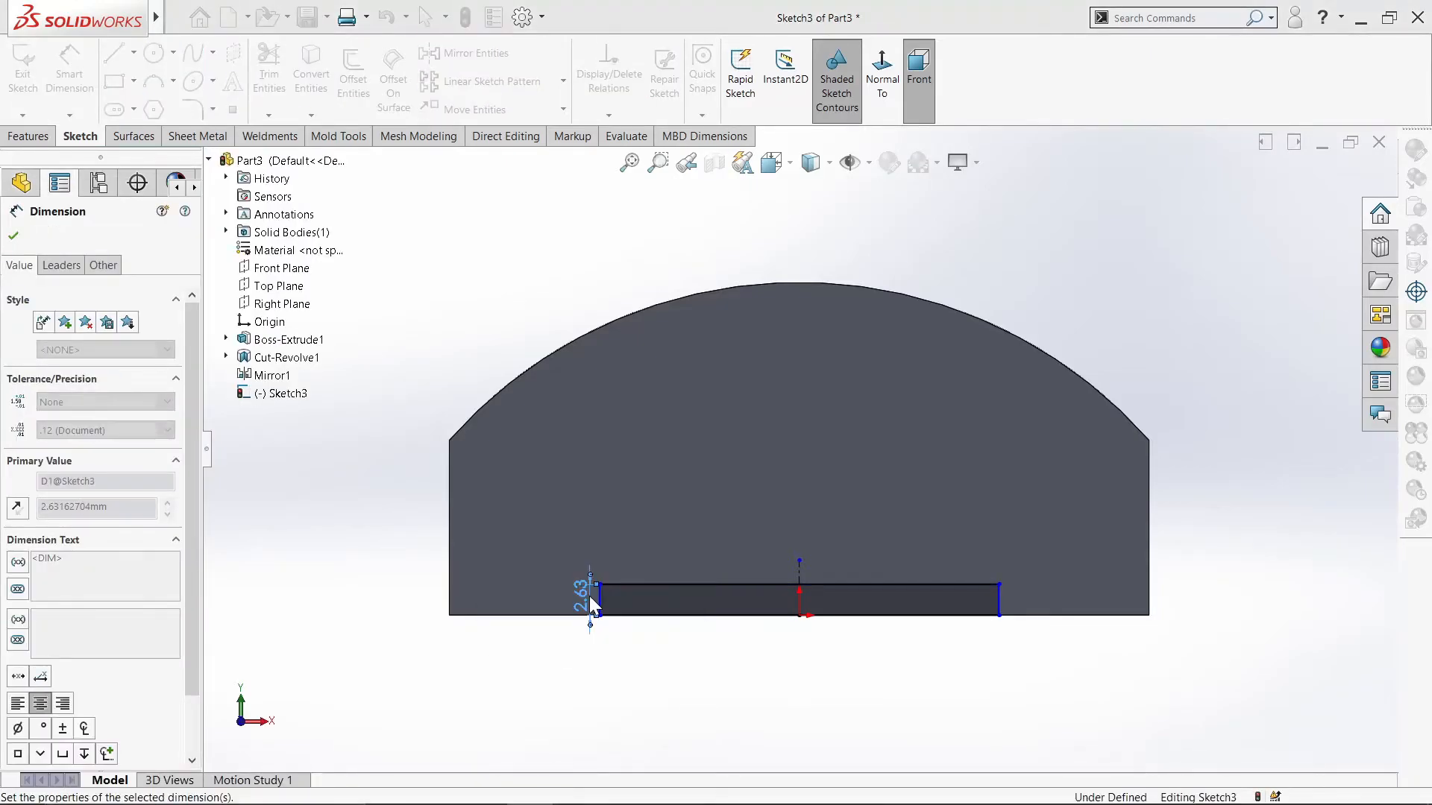
pyautogui.click(675, 616)
pyautogui.click(675, 638)
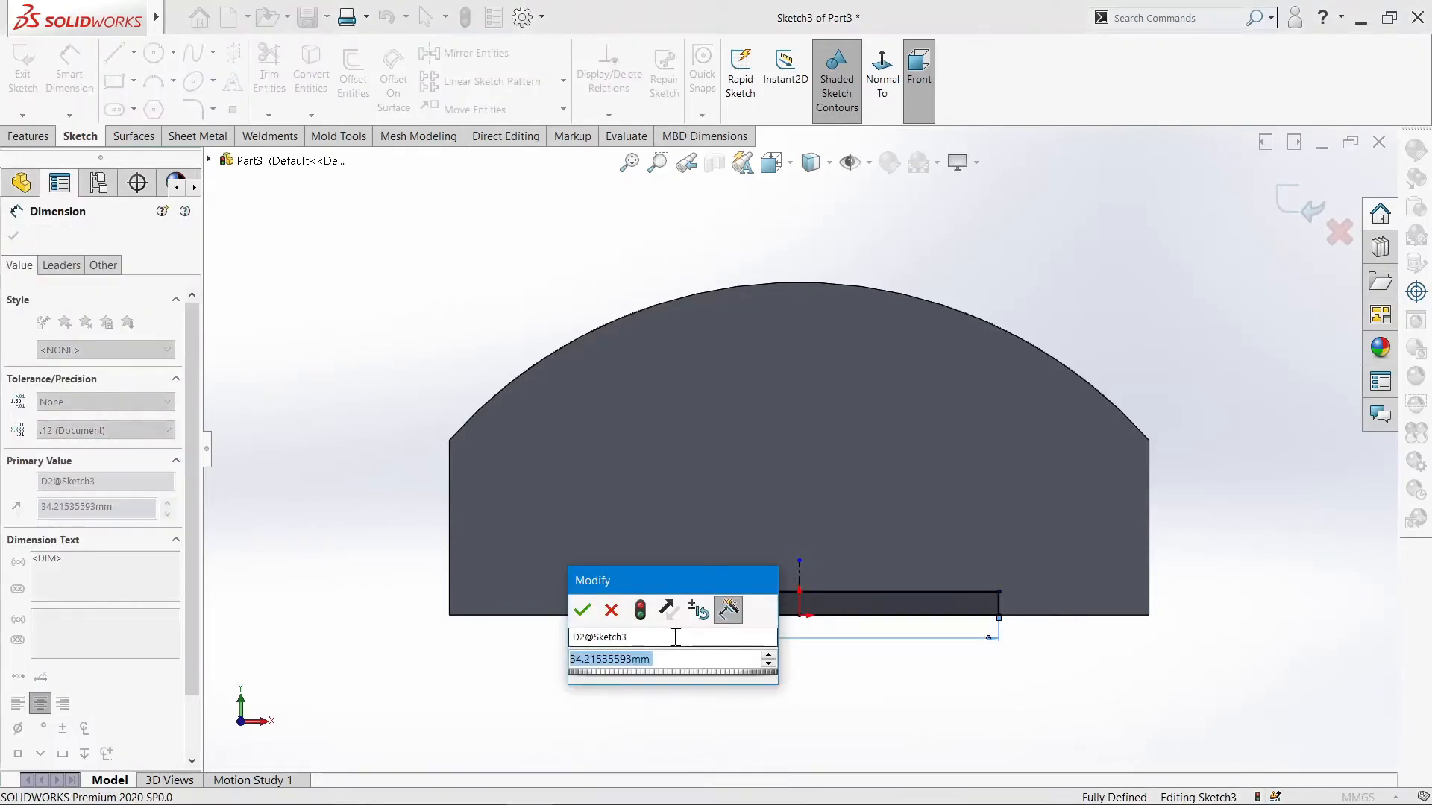
pyautogui.write('32')
pyautogui.press('Return')
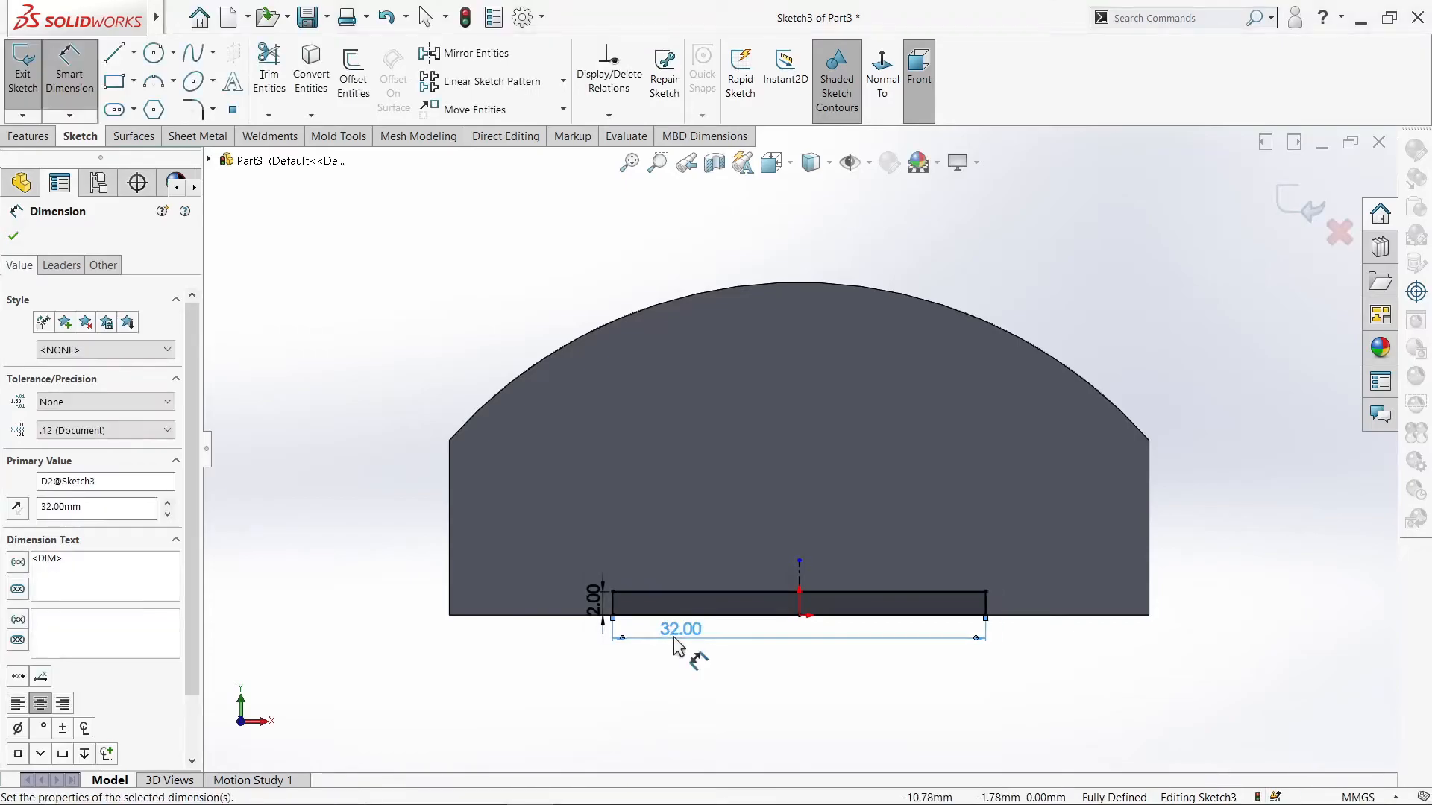
pyautogui.click(13, 238)
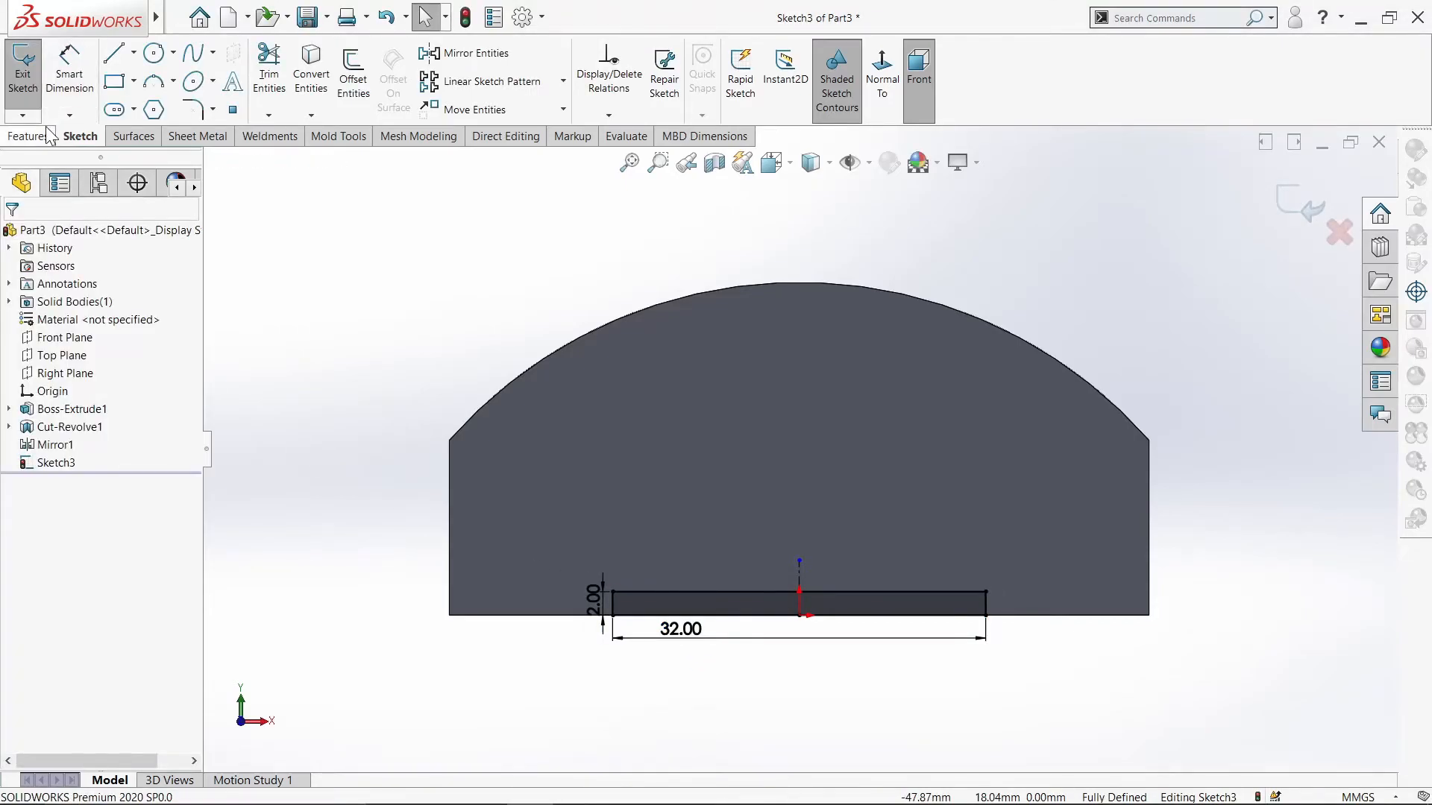
# Step: Extrude-cut the rectangle through the body with a blind depth of 35 mm to form the bottom recess
pyautogui.click(34, 136)
pyautogui.click(287, 93)
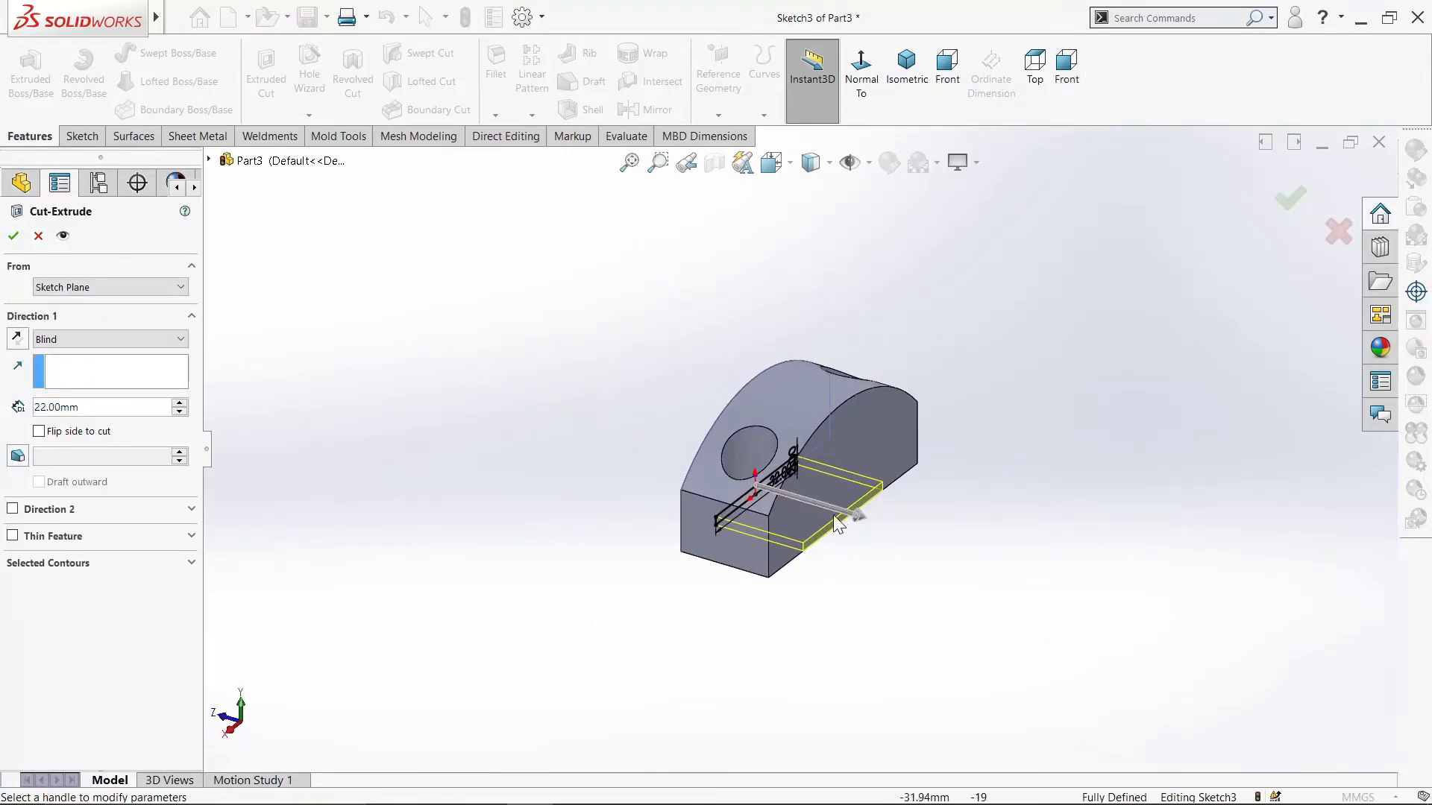
pyautogui.moveTo(894, 529); pyautogui.dragTo(937, 569)
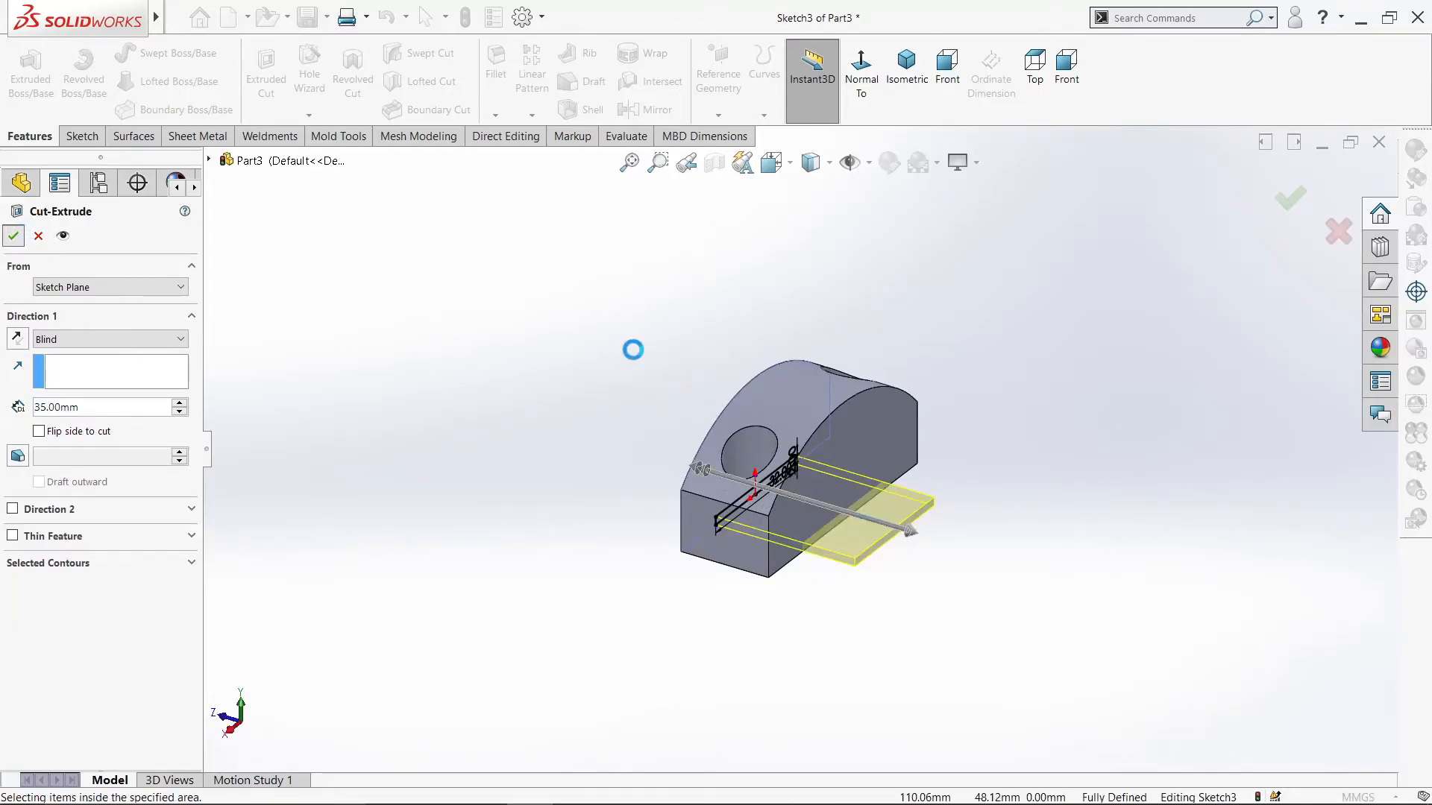
# Step: Fillet the two outer bottom edges at the ends of the body with a 3 mm radius
pyautogui.moveTo(605, 345); pyautogui.dragTo(973, 356, button='middle')
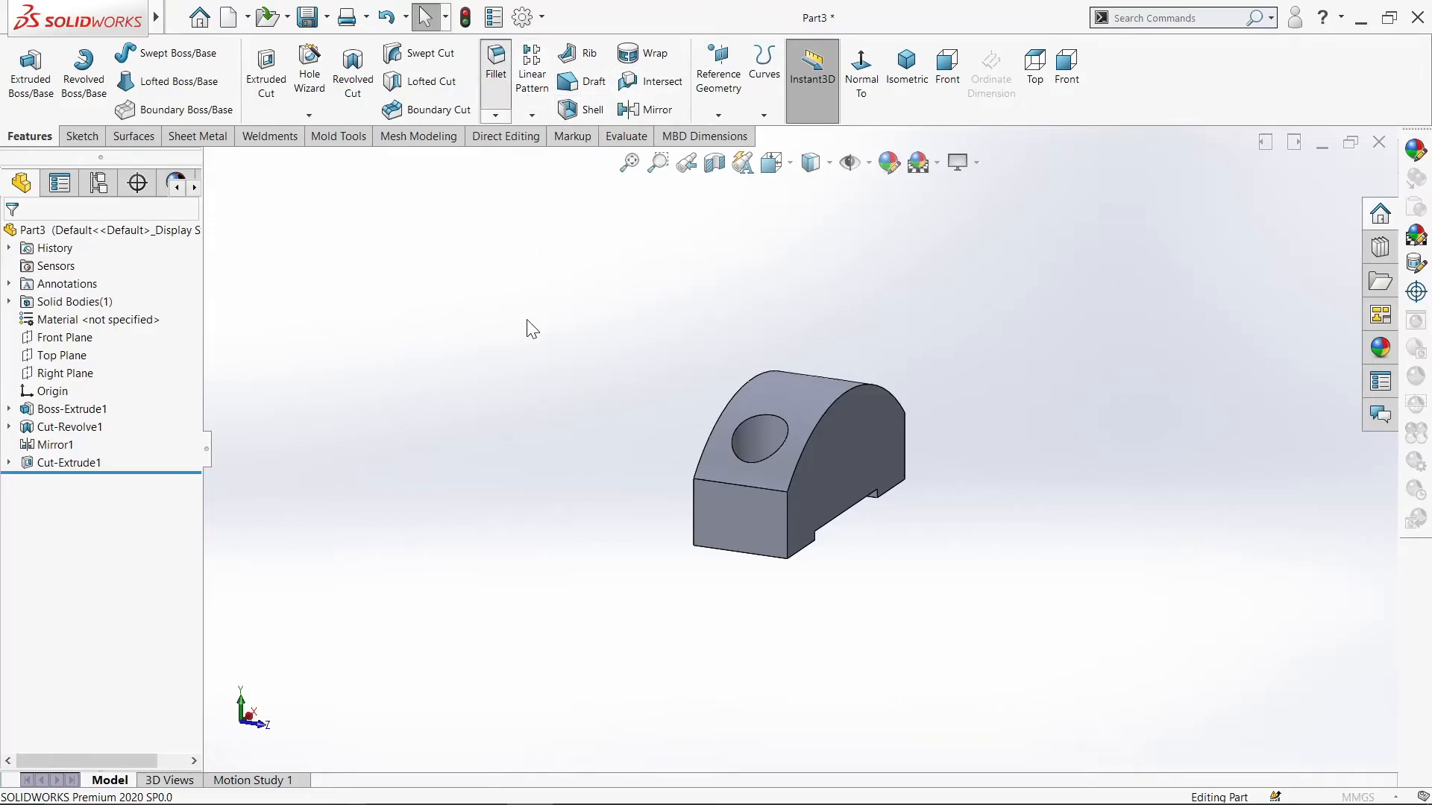
pyautogui.write('3')
pyautogui.press('Return')
pyautogui.scroll(-5, 734, 549)
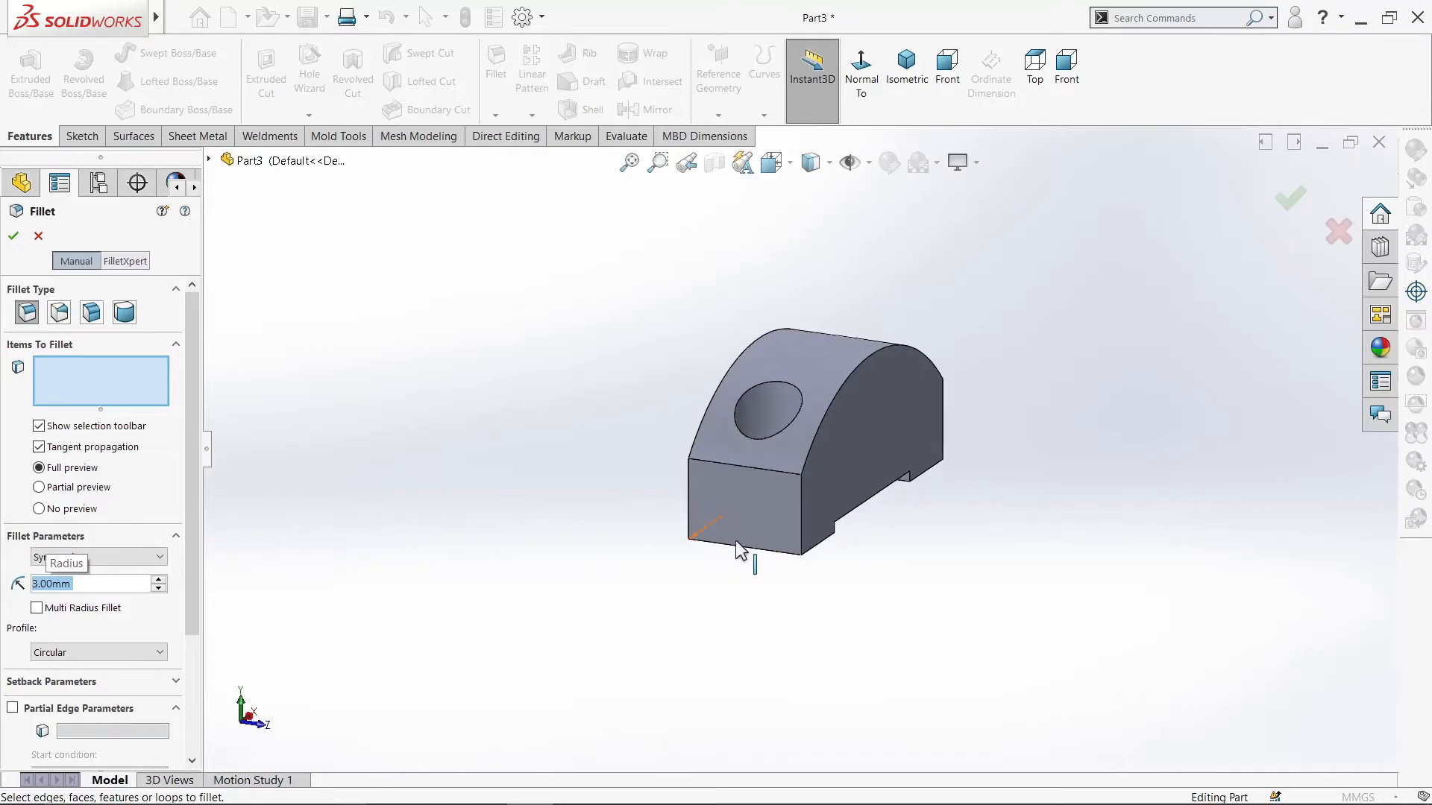
pyautogui.click(777, 508)
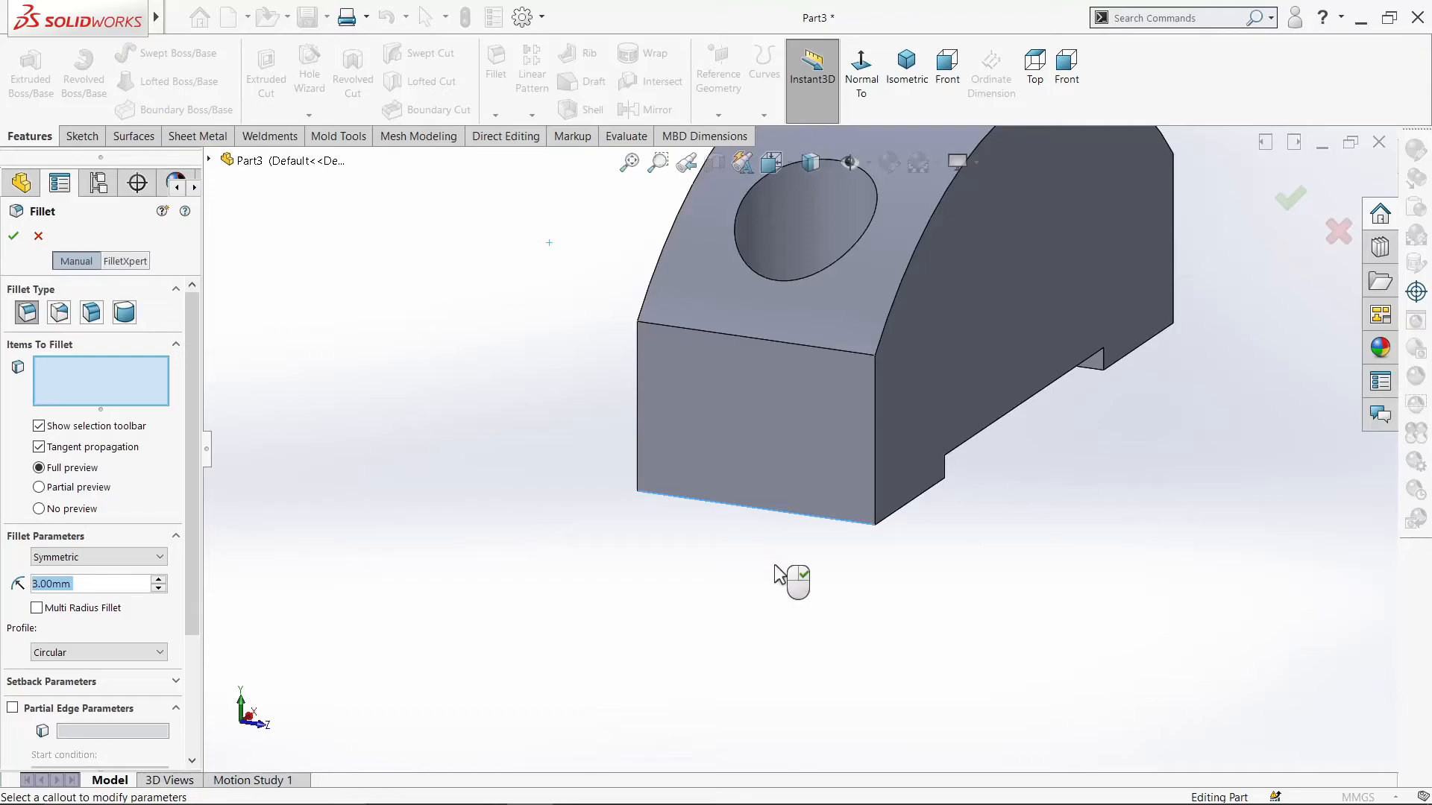
pyautogui.scroll(4, 775, 569)
pyautogui.moveTo(931, 548); pyautogui.dragTo(686, 506, button='middle')
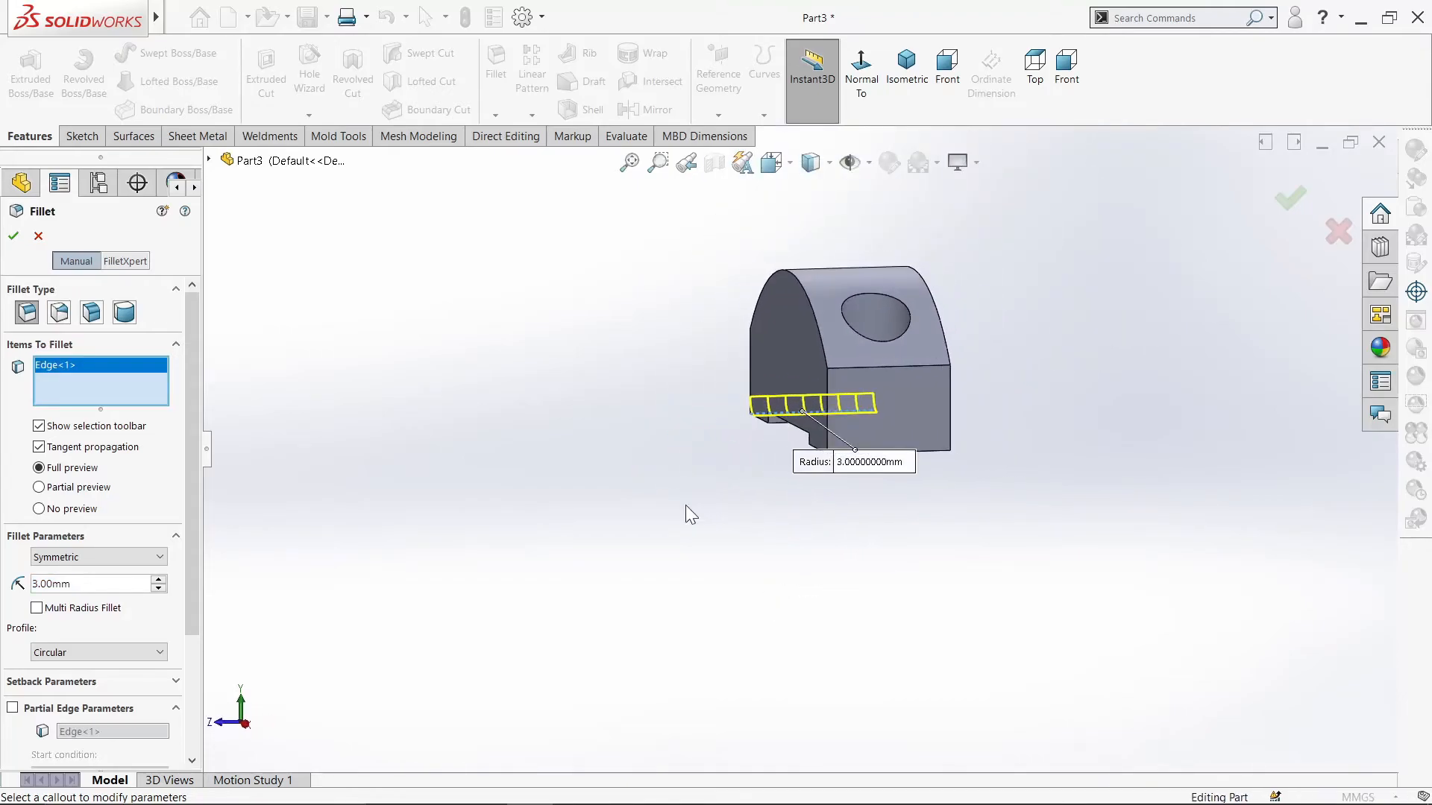
pyautogui.moveTo(1096, 490); pyautogui.dragTo(1004, 498, button='middle')
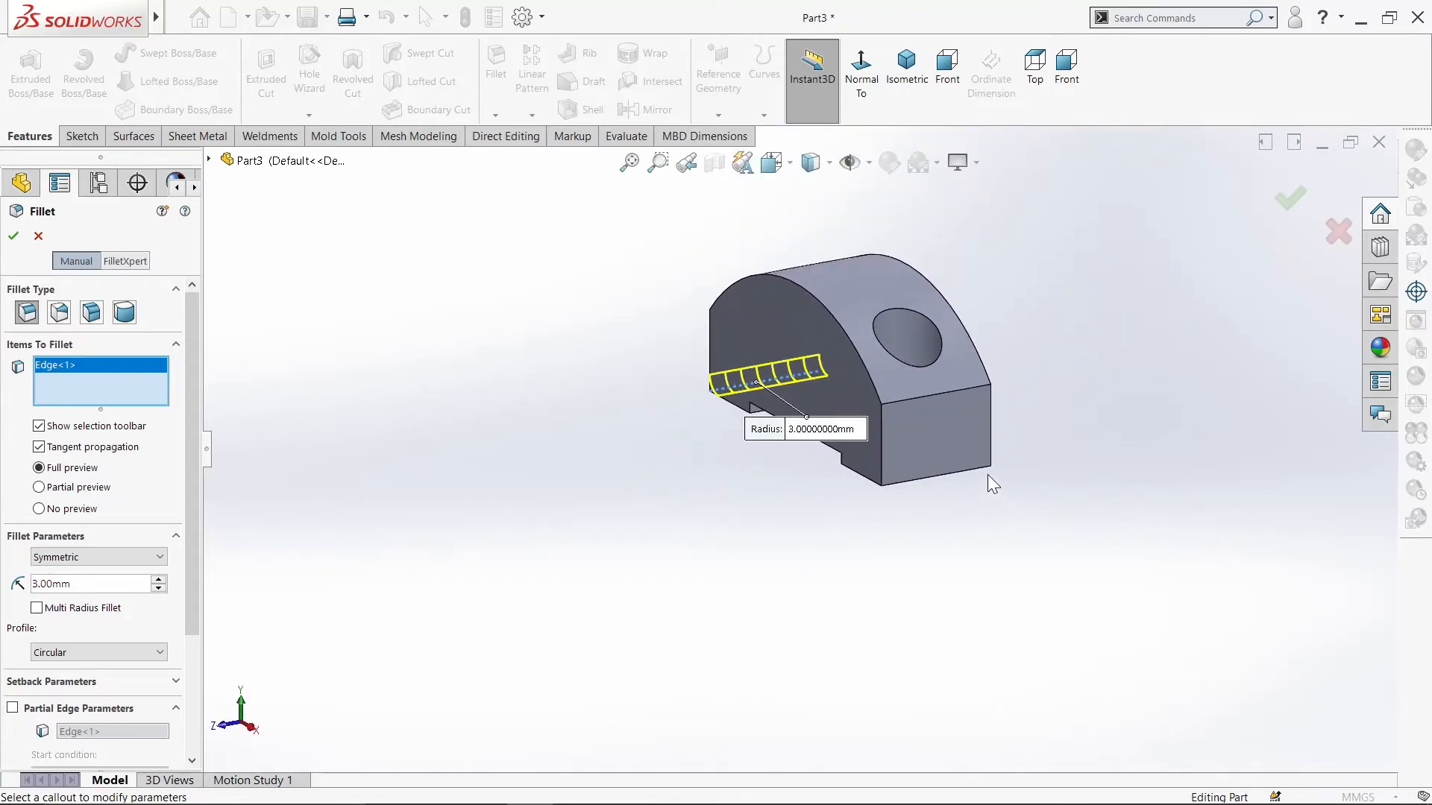
pyautogui.click(980, 475)
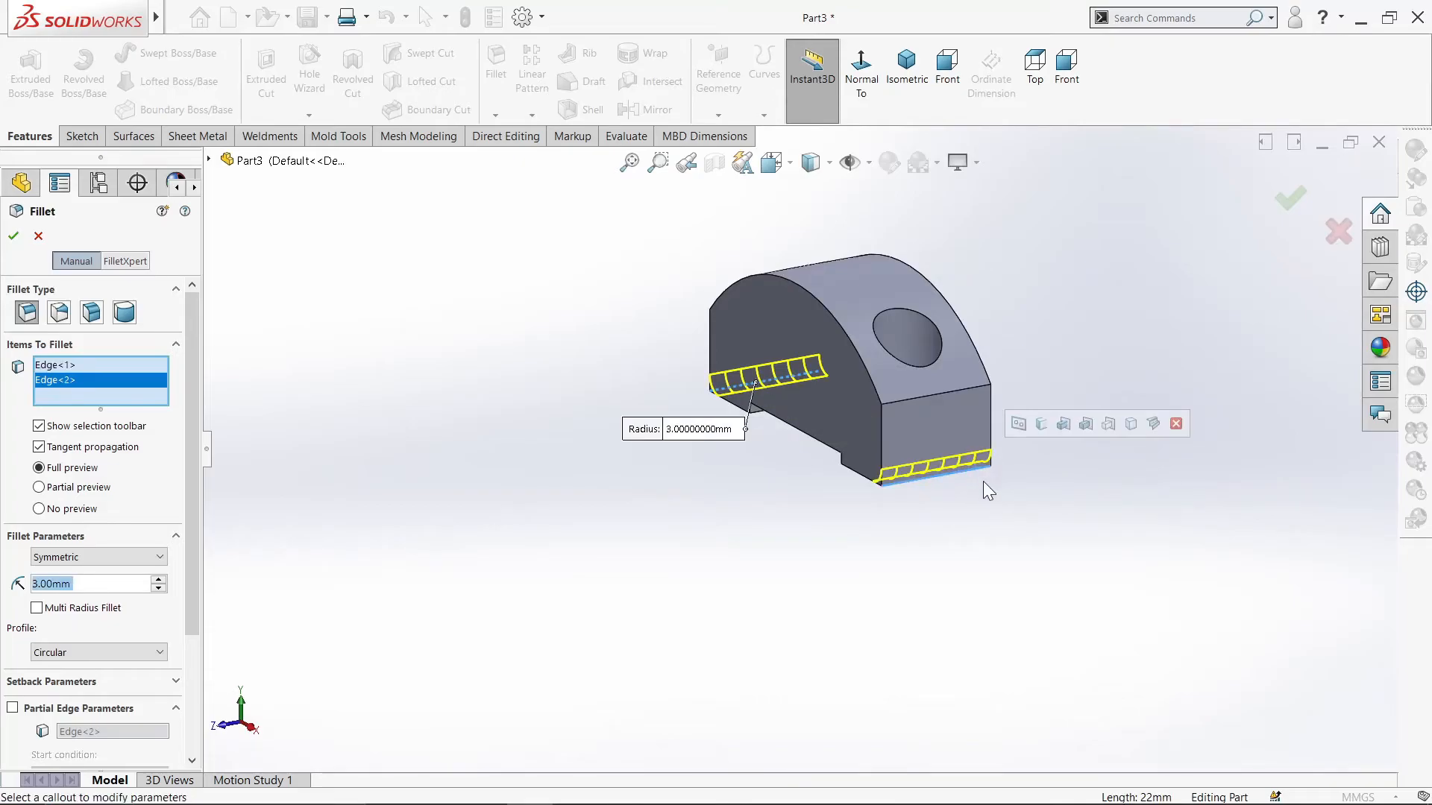
pyautogui.click(13, 236)
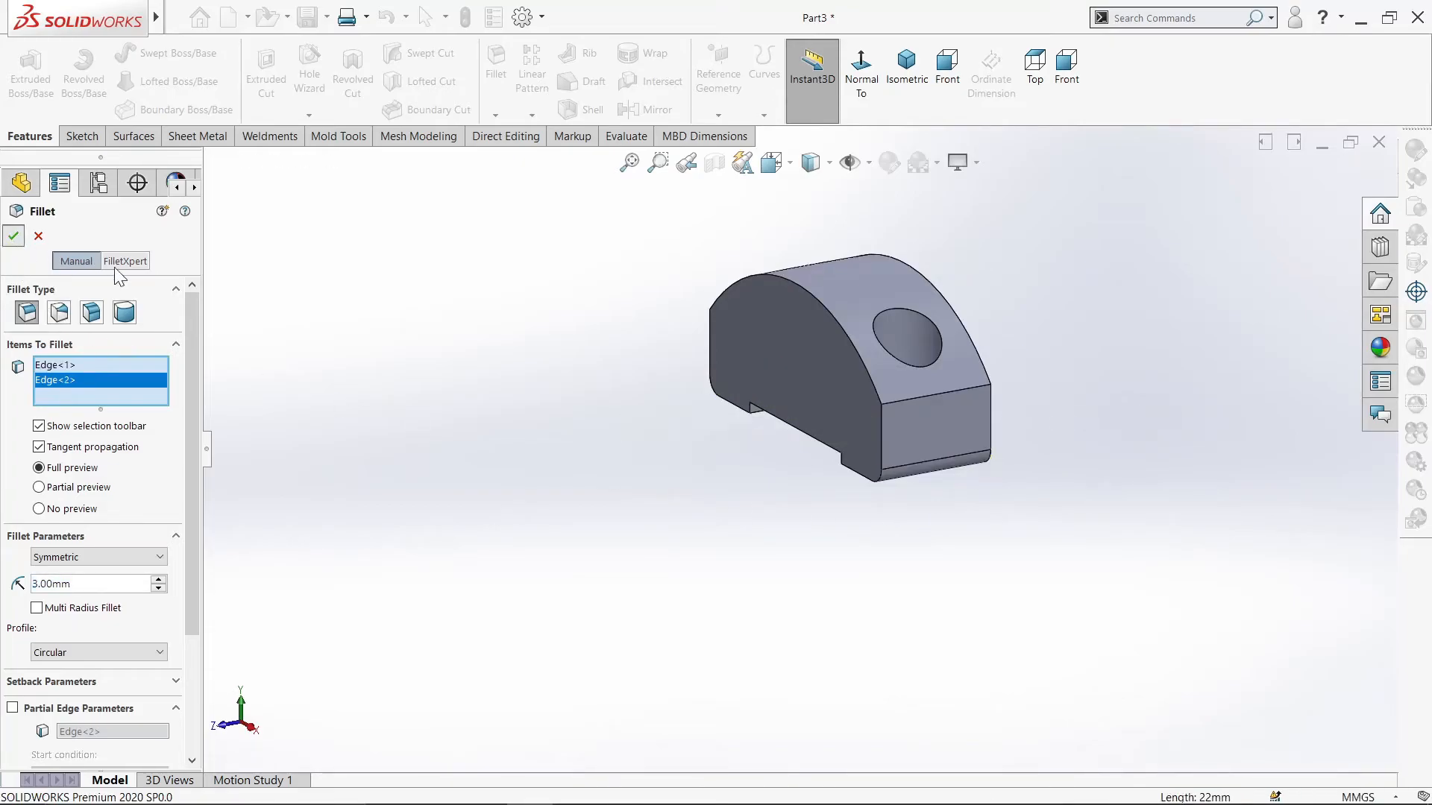
# Step: Chamfer the front and back arched edges of the body with a symmetric 2 mm distance
pyautogui.moveTo(577, 383); pyautogui.dragTo(1008, 384, button='middle')
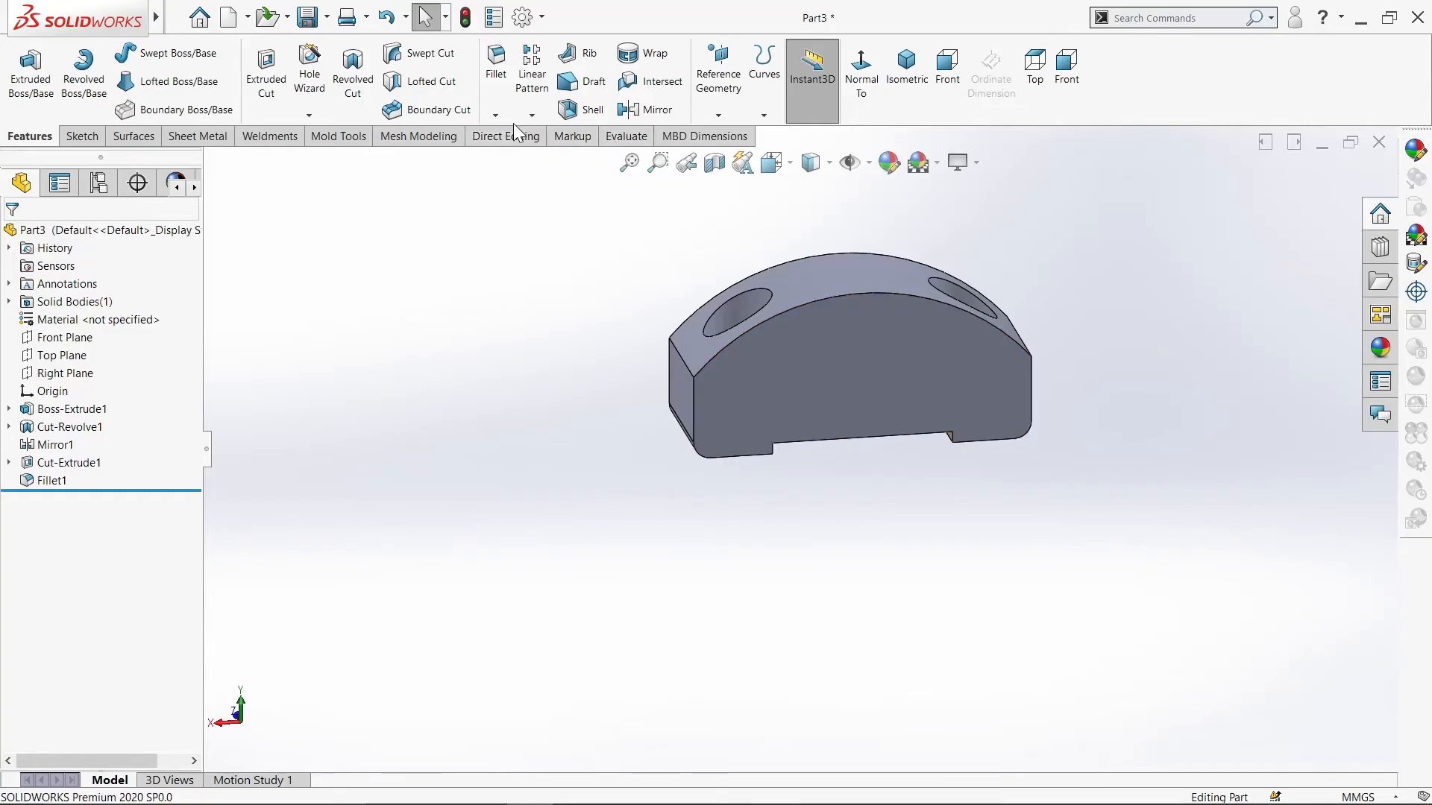
pyautogui.click(496, 114)
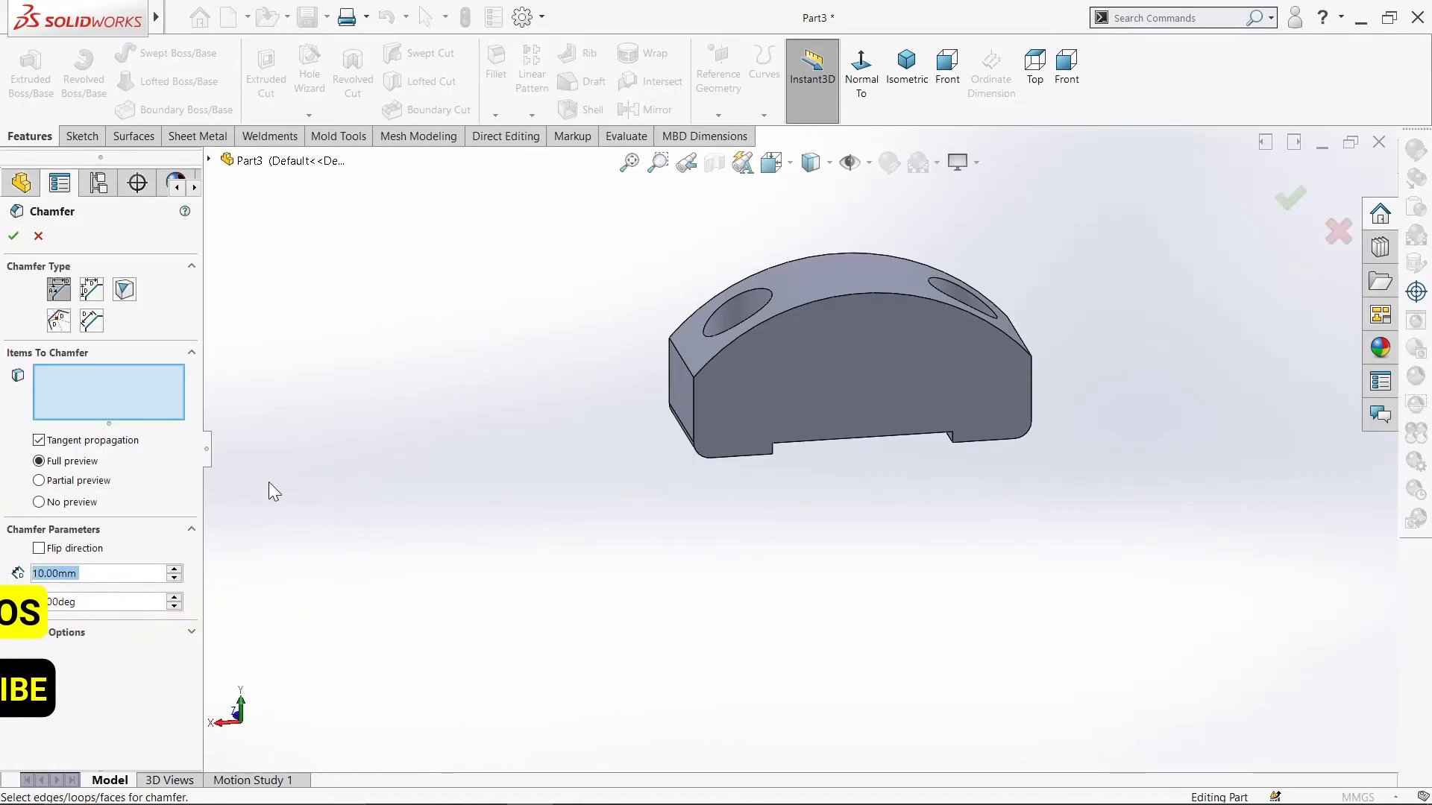
pyautogui.click(91, 289)
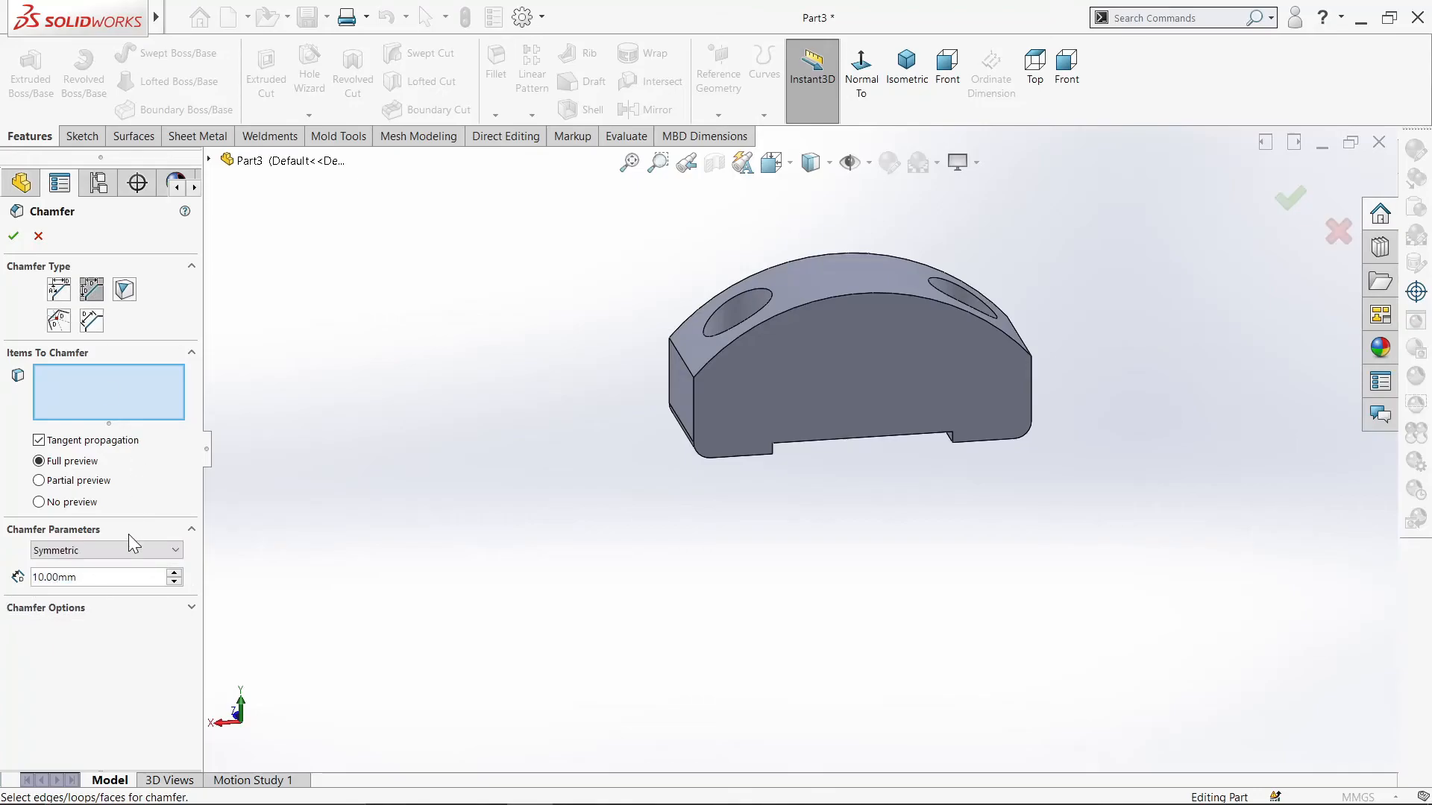
pyautogui.write('2')
pyautogui.press('Return')
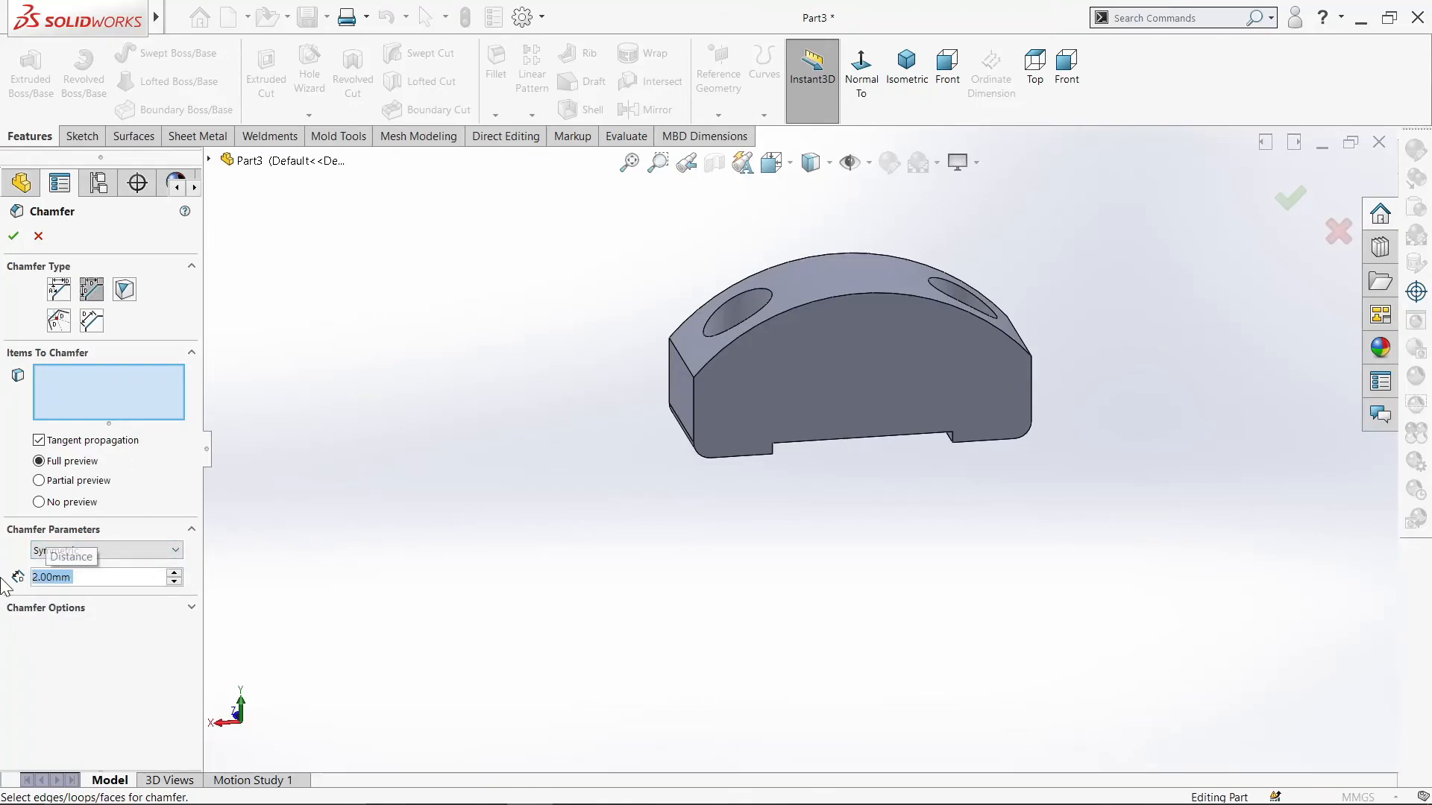
pyautogui.click(834, 297)
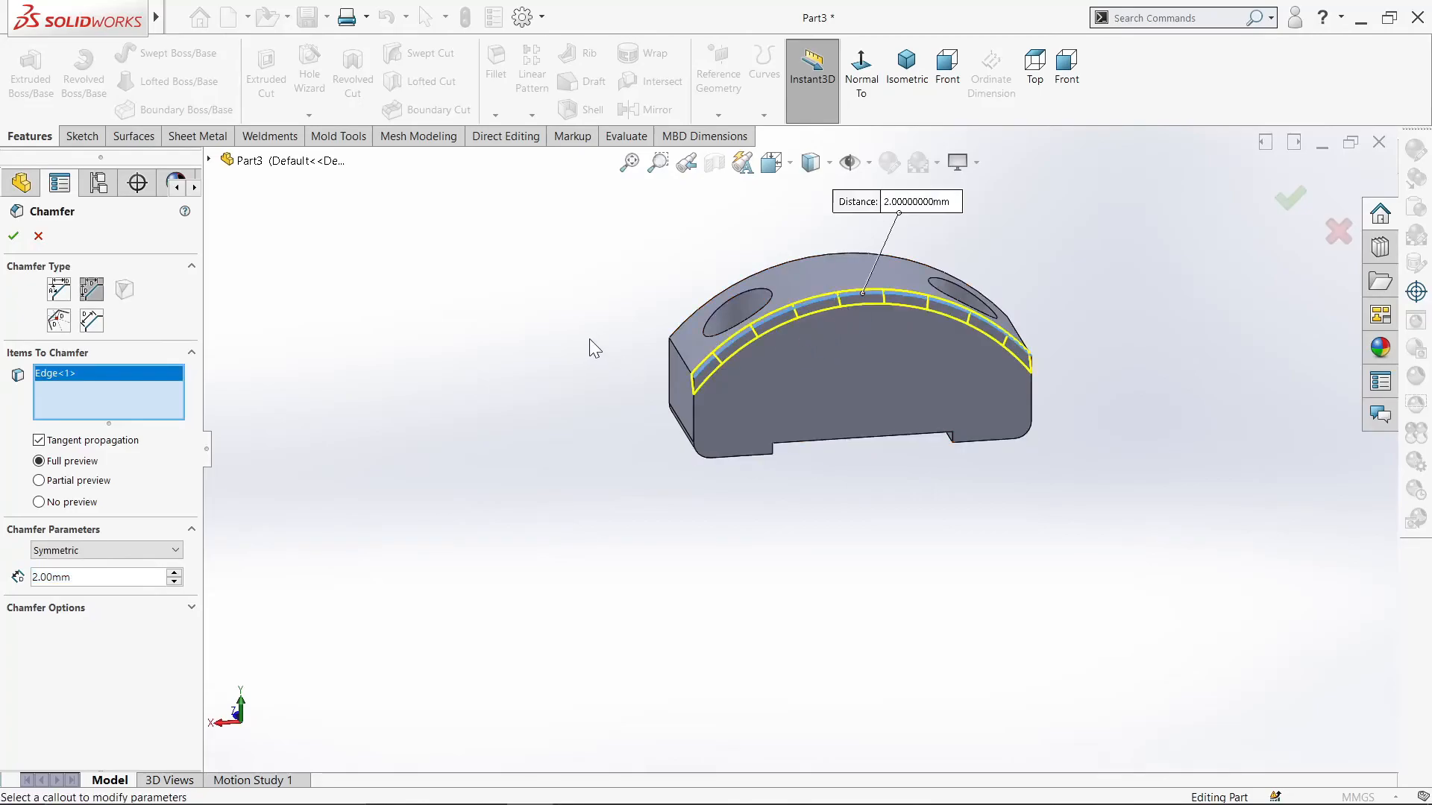
pyautogui.moveTo(589, 338); pyautogui.dragTo(780, 288, button='middle')
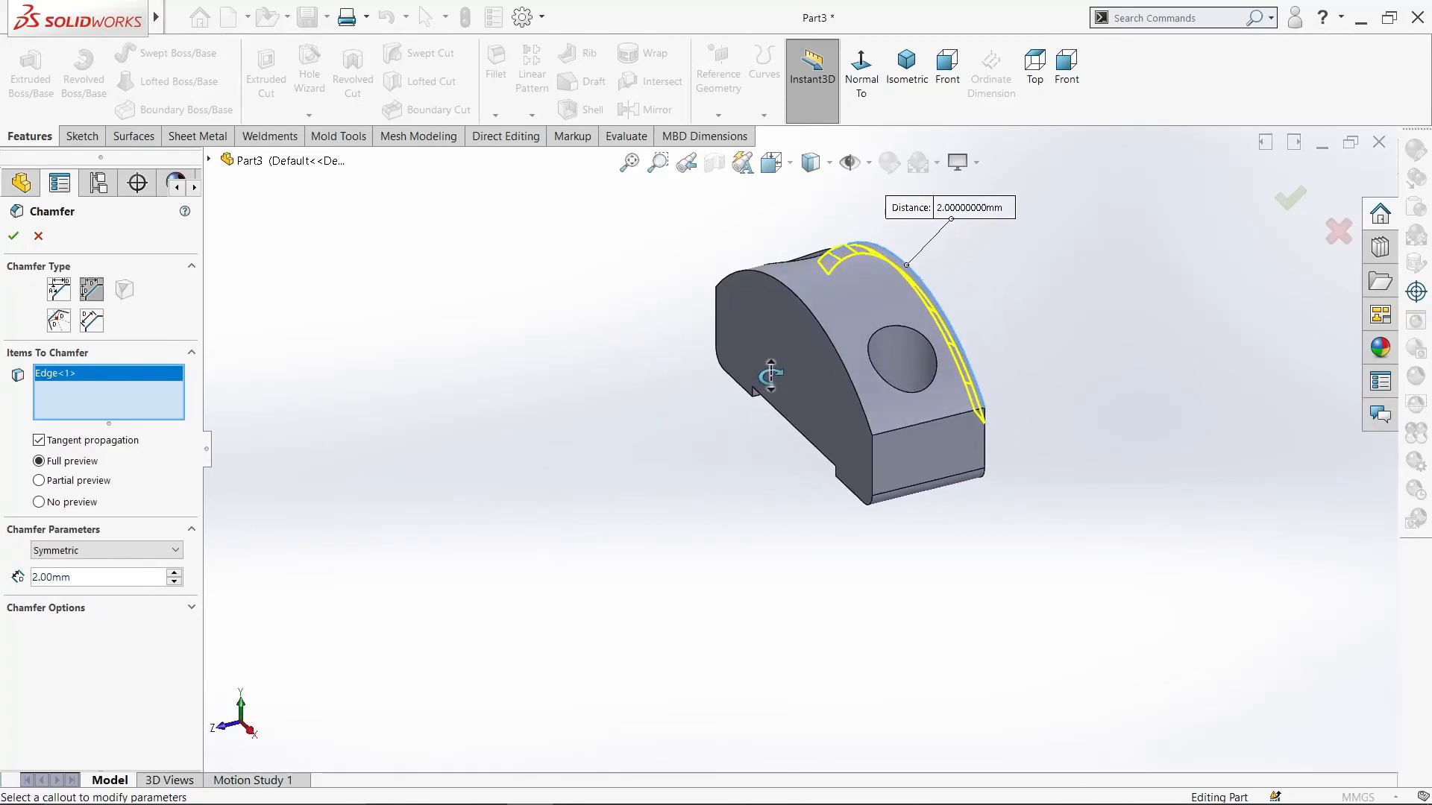
pyautogui.click(786, 293)
pyautogui.click(15, 237)
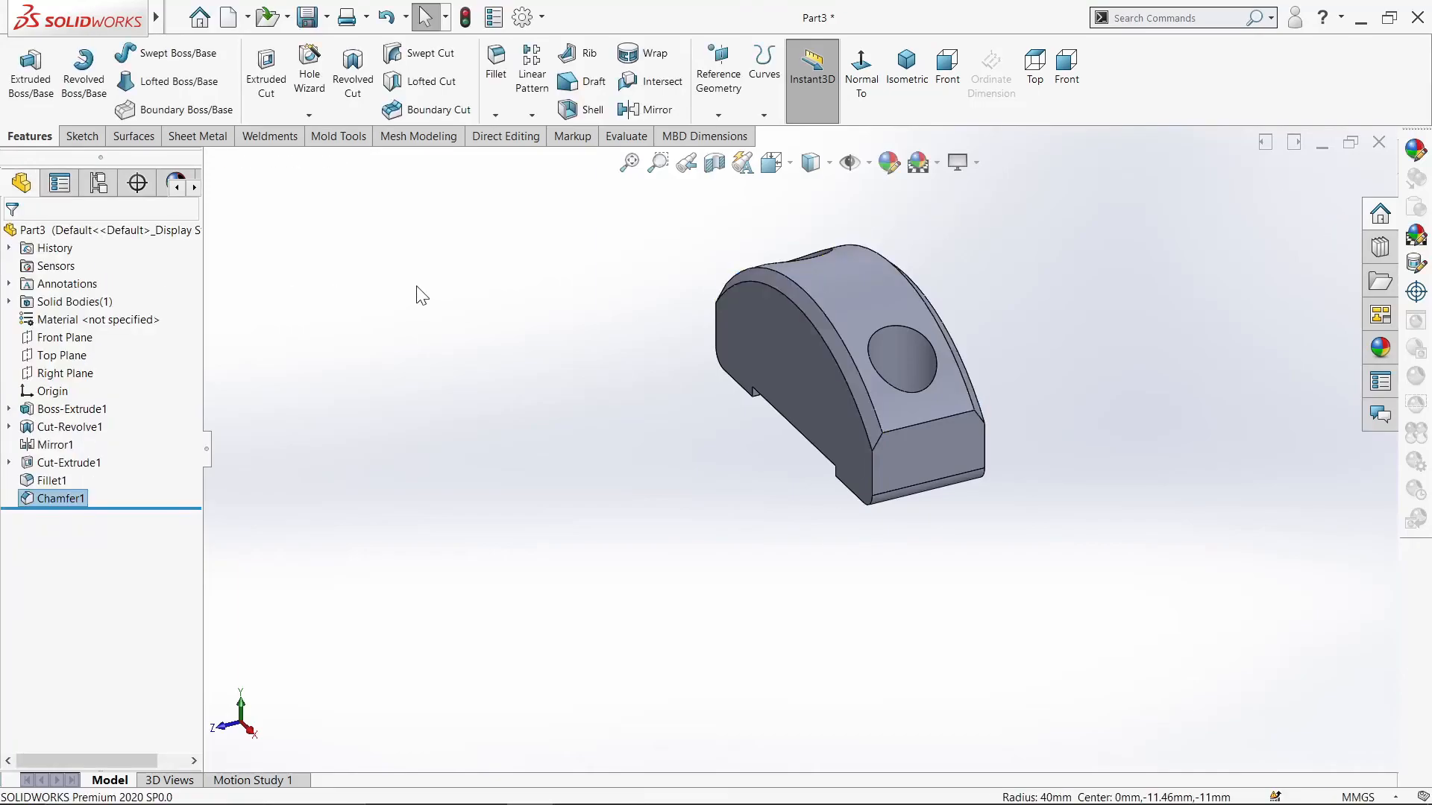
# Step: Inspect the part from the top and front and in a section at the Front Plane, ending in an unsectioned isometric view
pyautogui.click(927, 78)
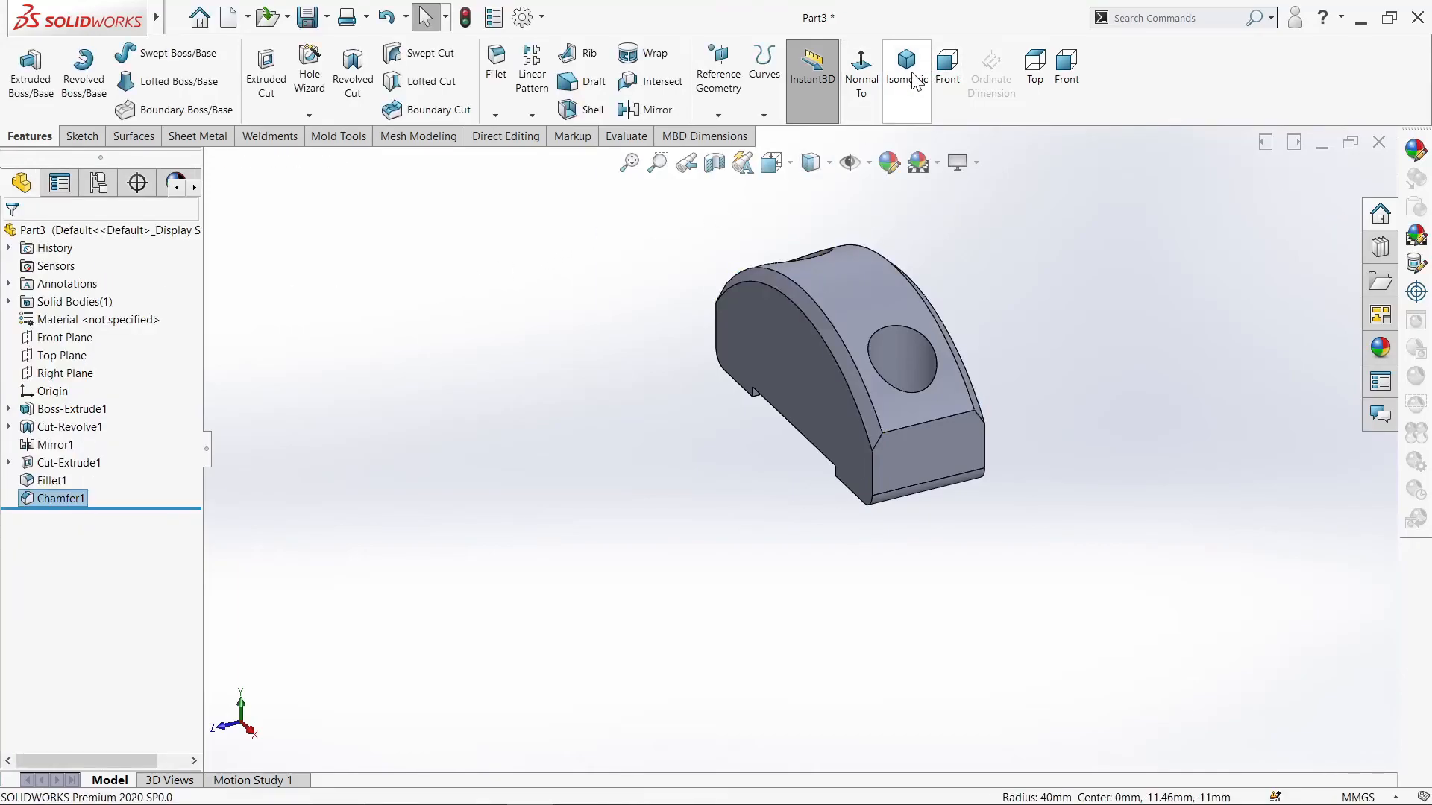
pyautogui.click(1033, 74)
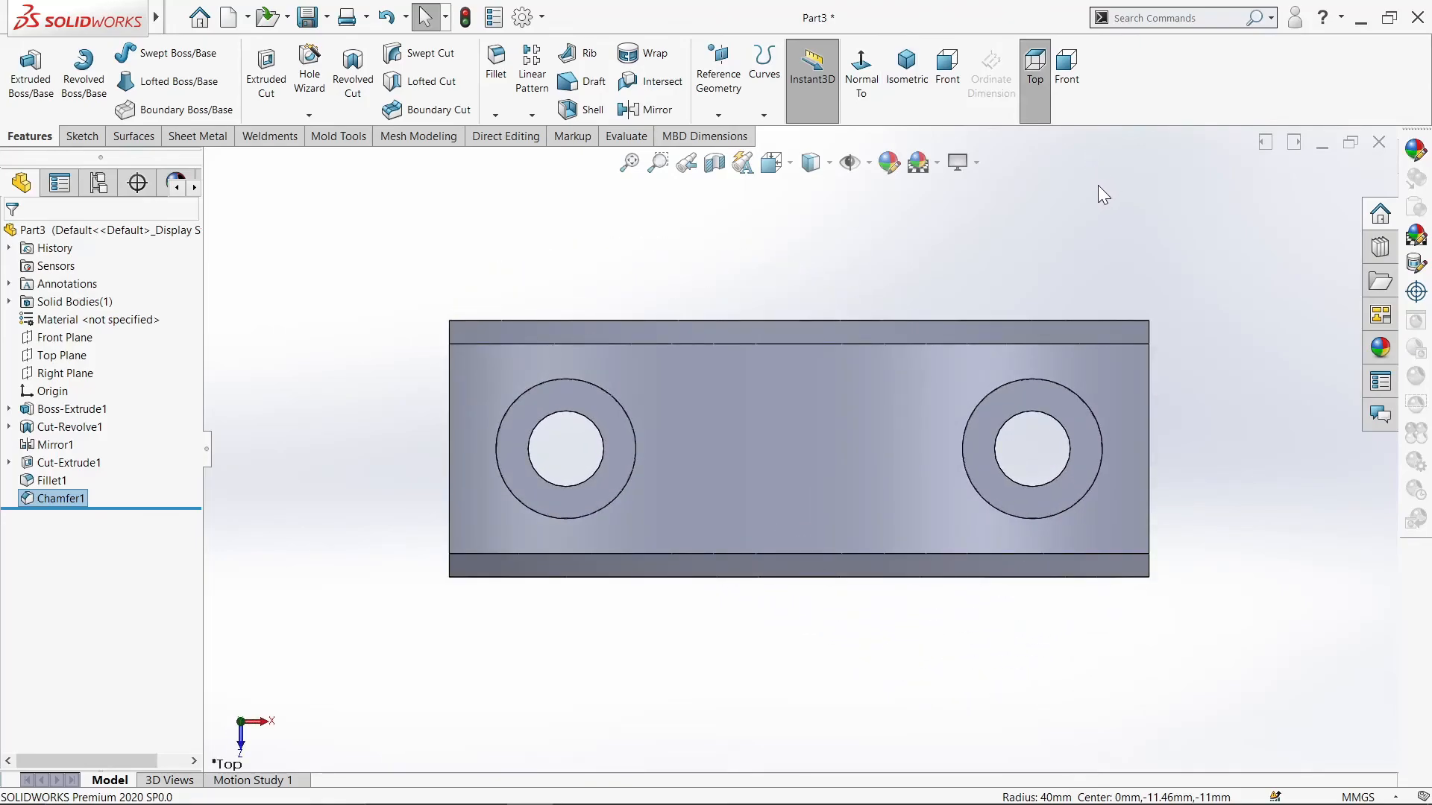
pyautogui.click(1076, 71)
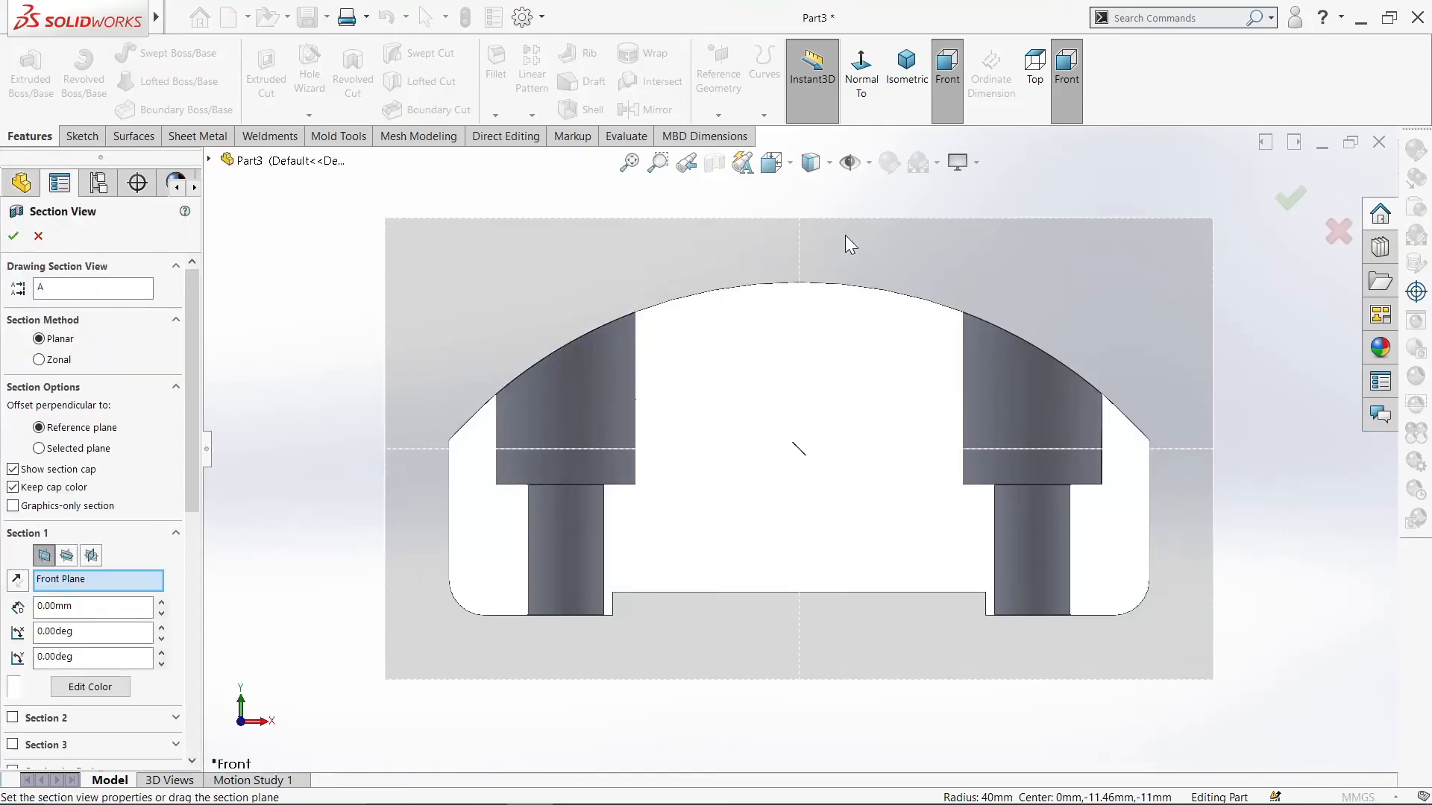
pyautogui.click(13, 237)
pyautogui.click(906, 69)
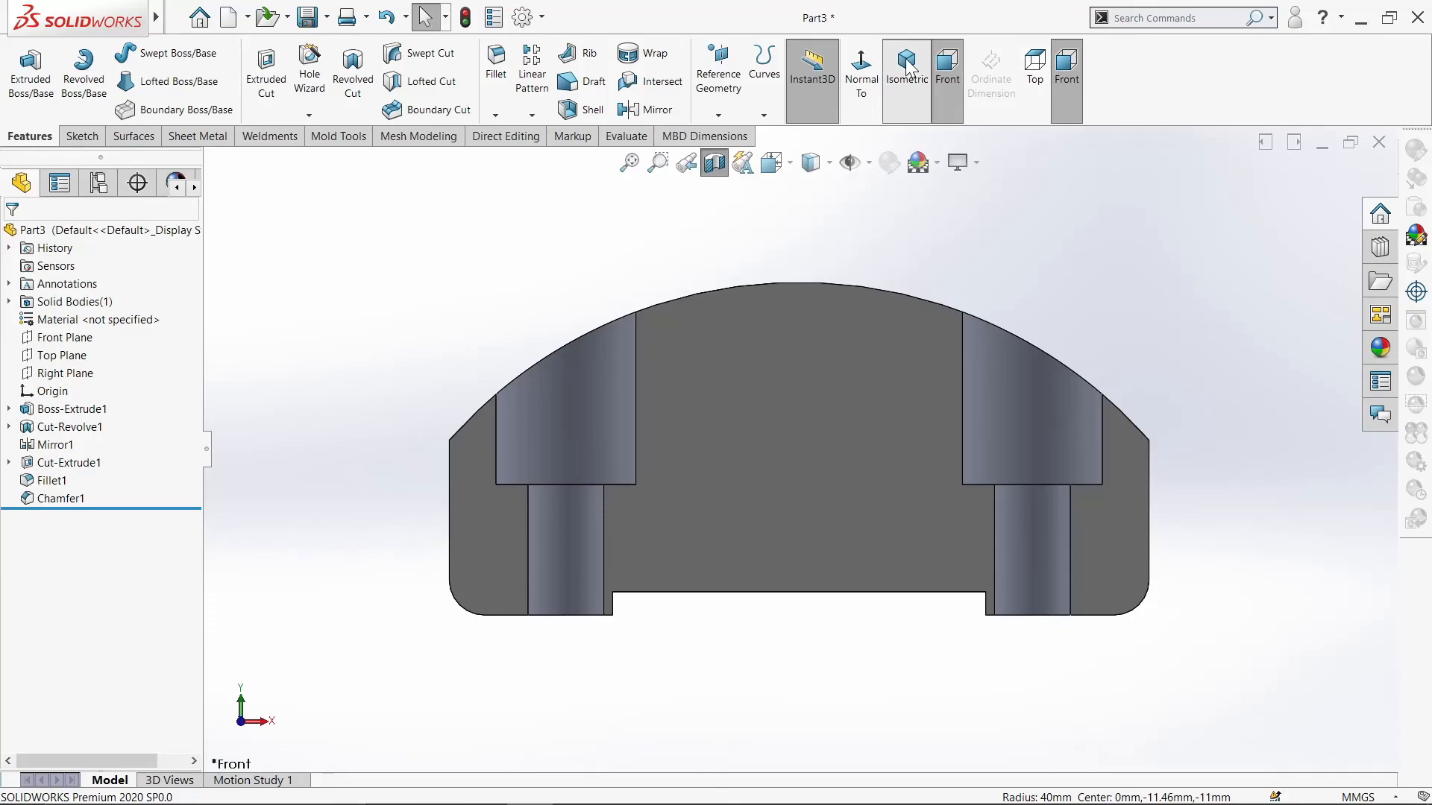
pyautogui.click(714, 163)
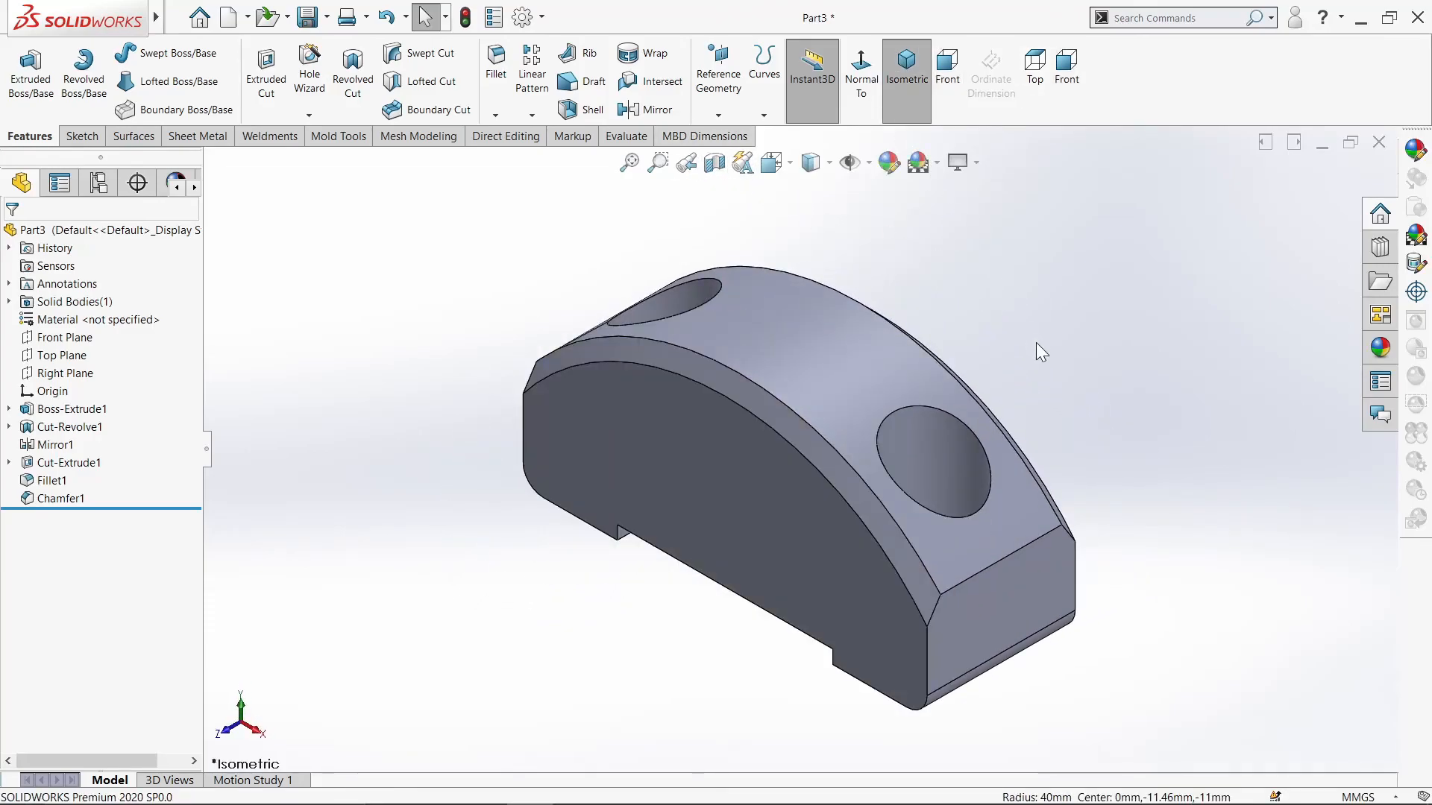